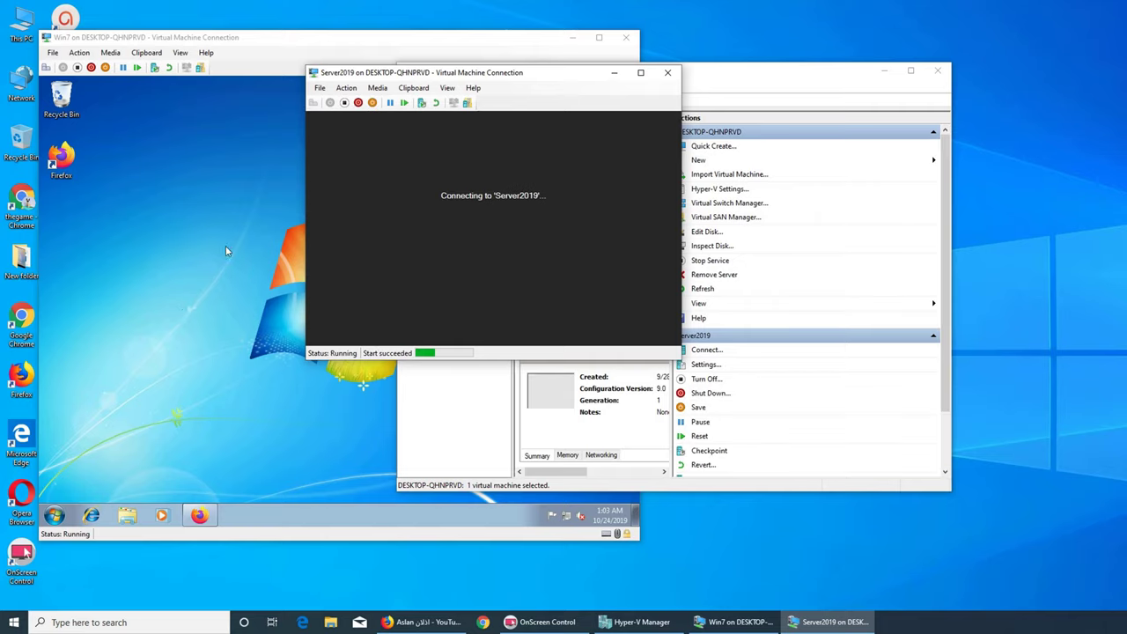
# Step: Activate the Win7 VM window and bring its desktop in front of the booting Server2019 console
pyautogui.click(204, 227)
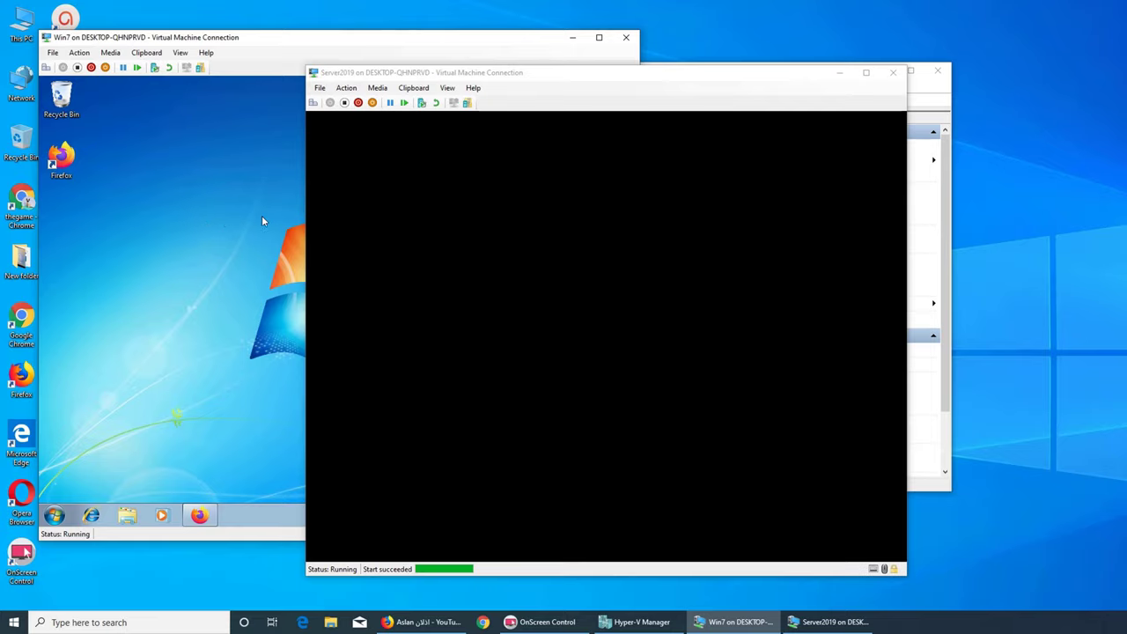
pyautogui.rightClick(216, 210)
pyautogui.click(198, 207)
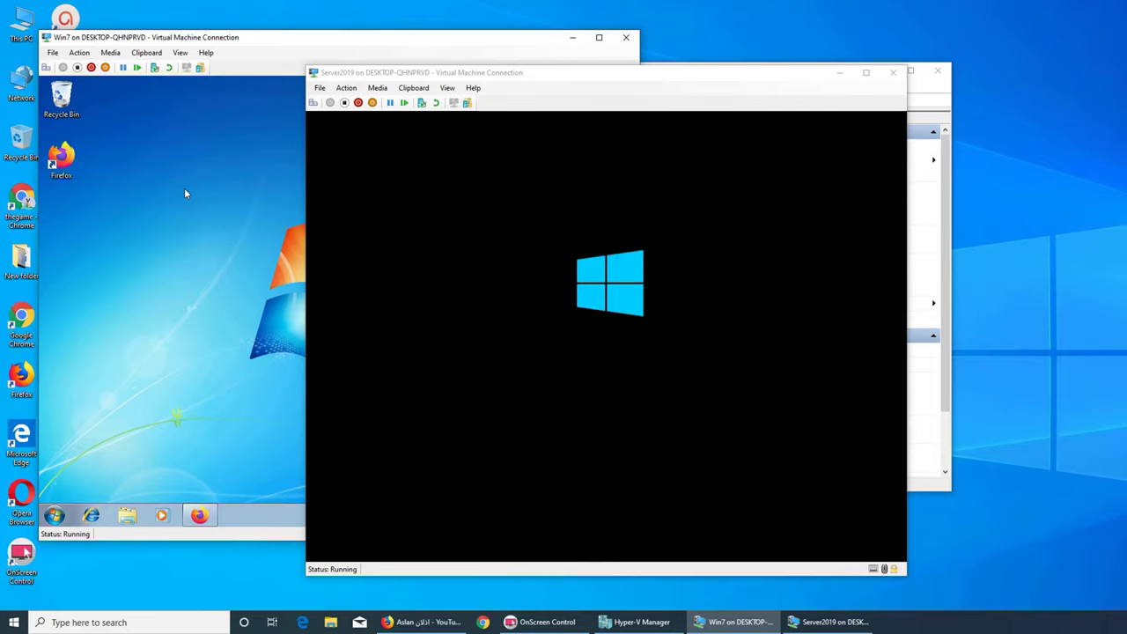
pyautogui.click(413, 39)
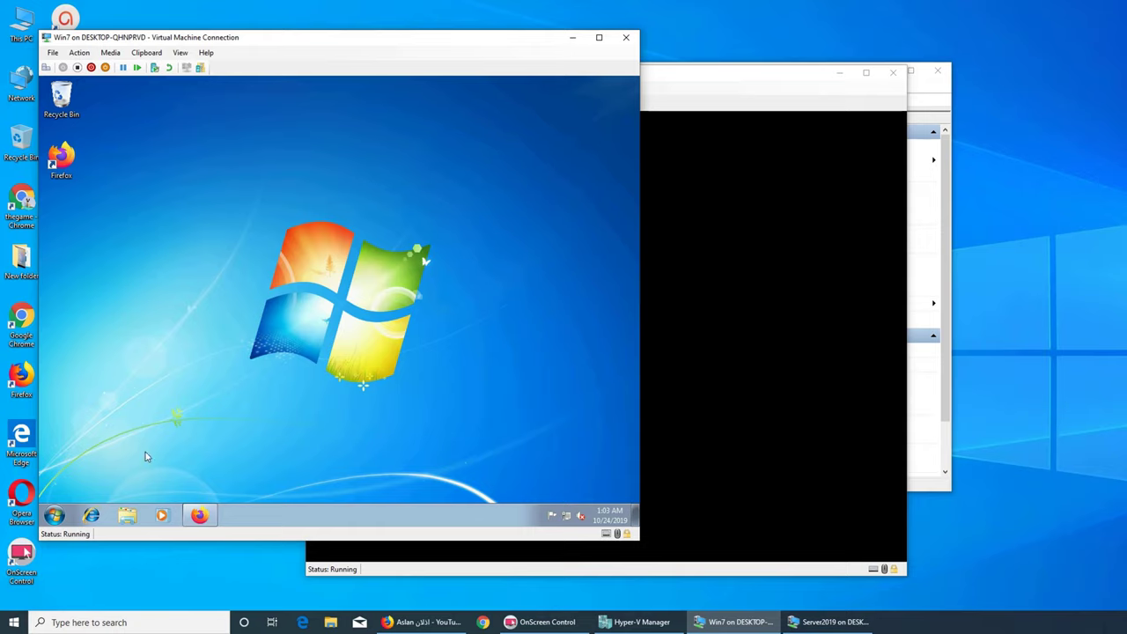
# Step: Glance at the Win7 Start menu and the Server2019 console, then return to the Win7 desktop
pyautogui.click(55, 515)
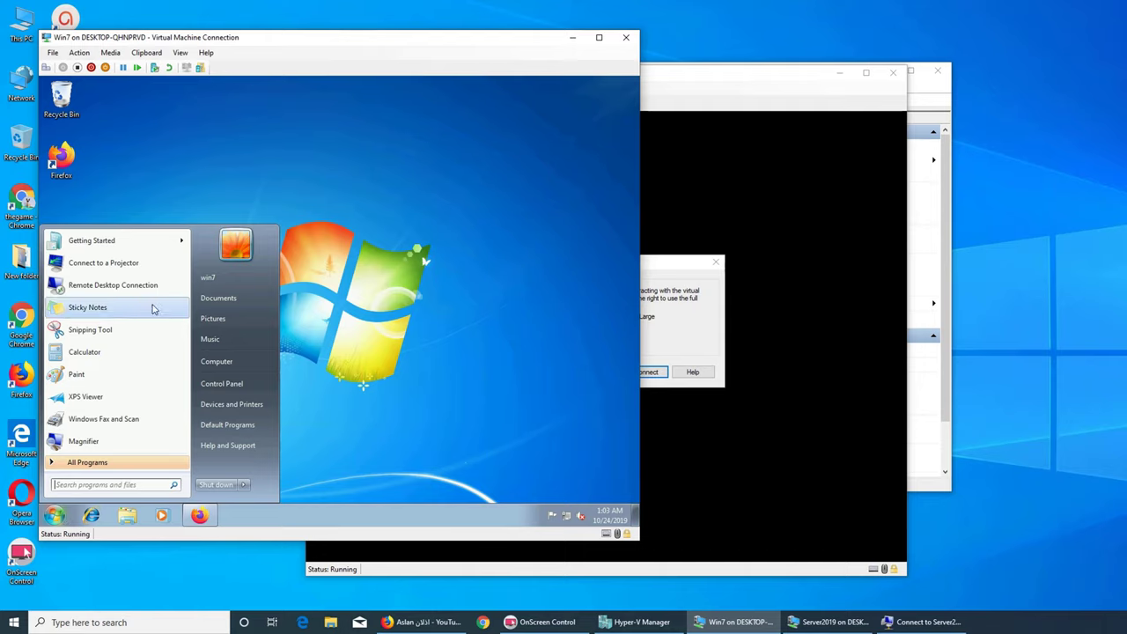
pyautogui.click(681, 345)
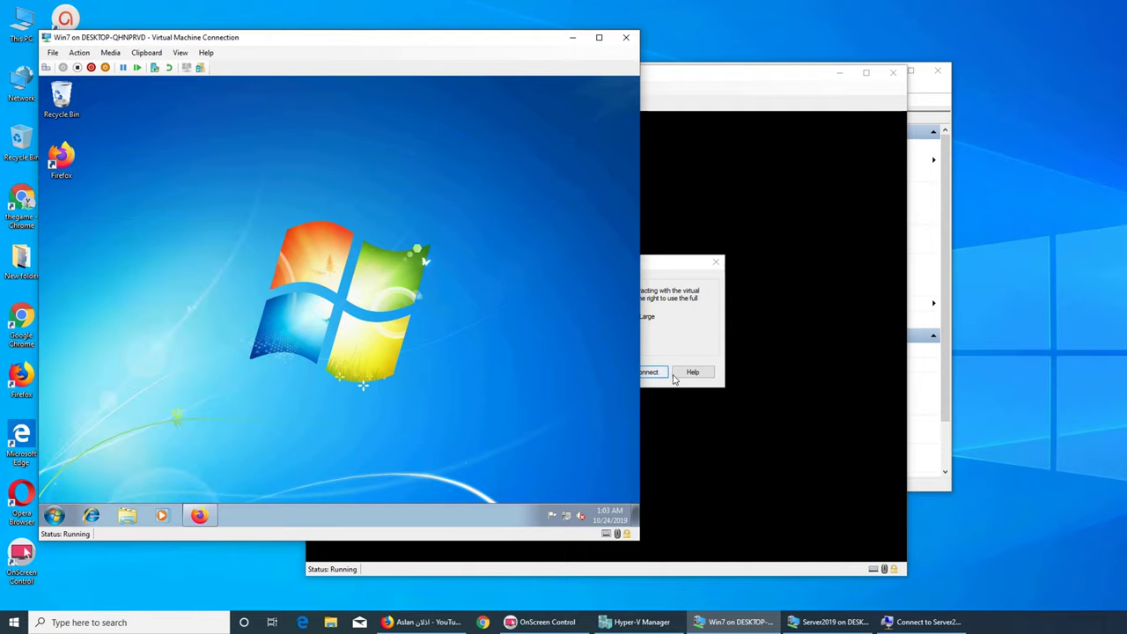
pyautogui.click(644, 373)
pyautogui.click(191, 253)
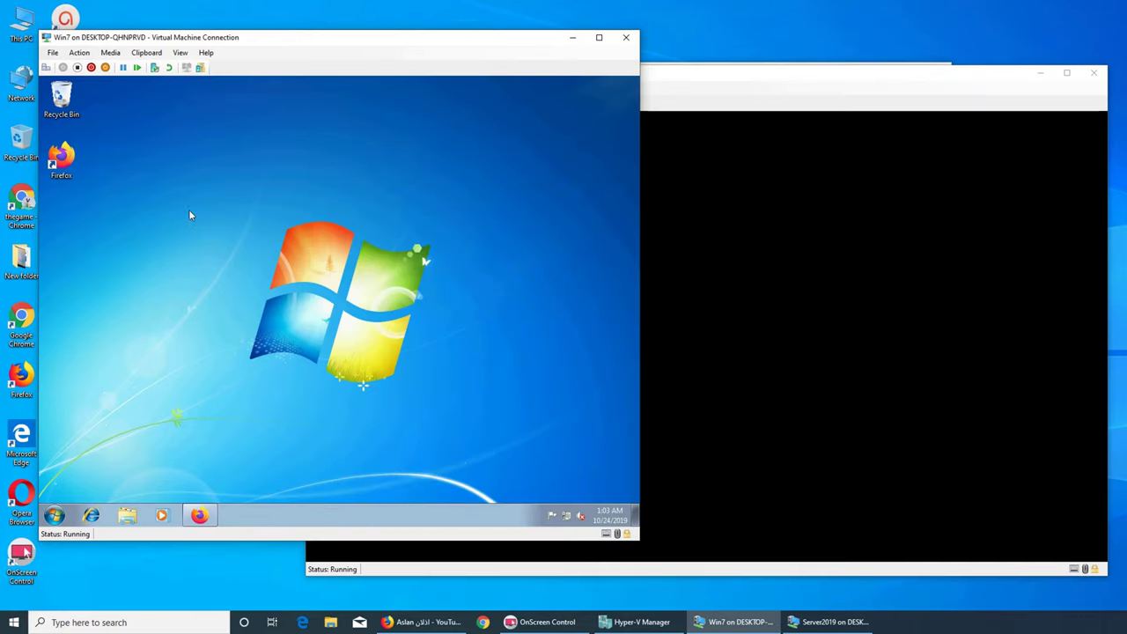
# Step: Enable the Computer and Network desktop icons through Personalization, then close Personalization
pyautogui.rightClick(190, 213)
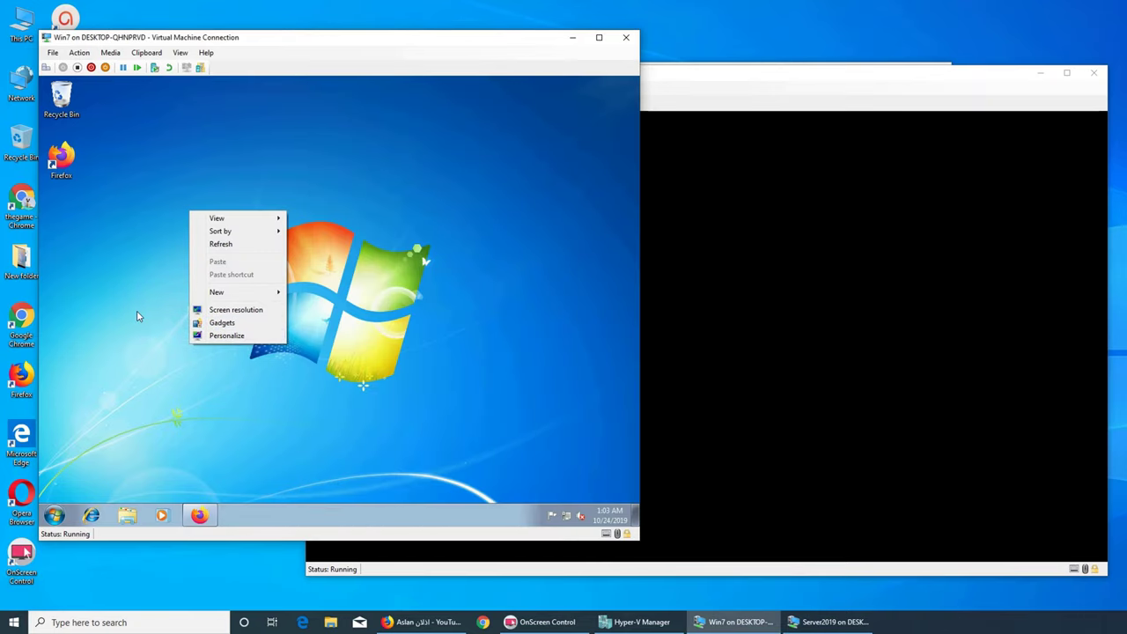
pyautogui.click(228, 335)
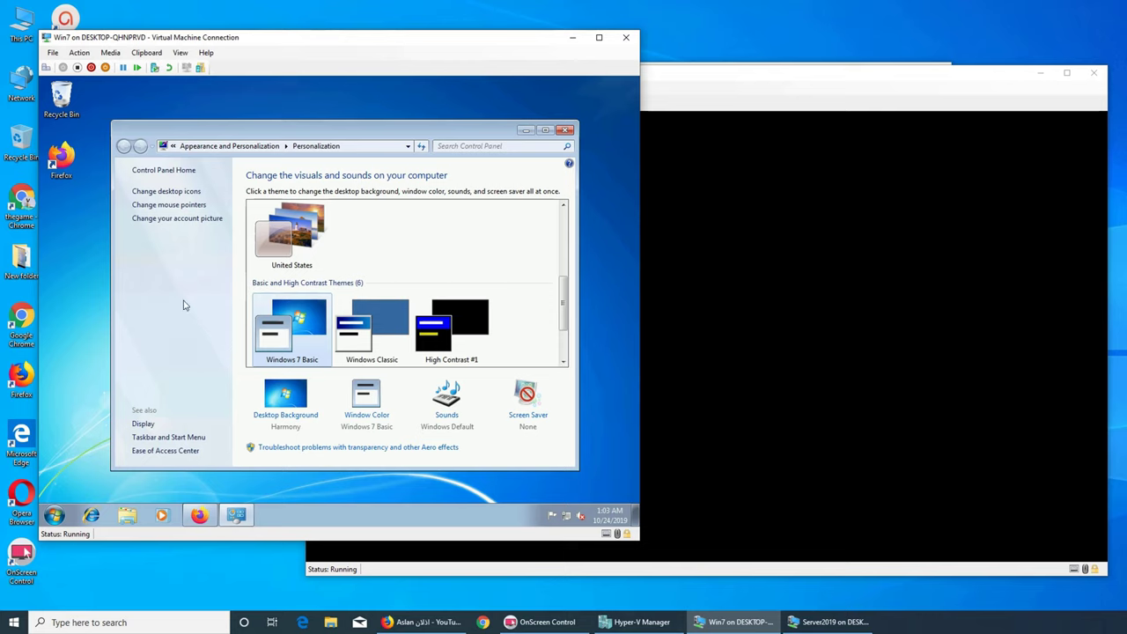
pyautogui.click(167, 191)
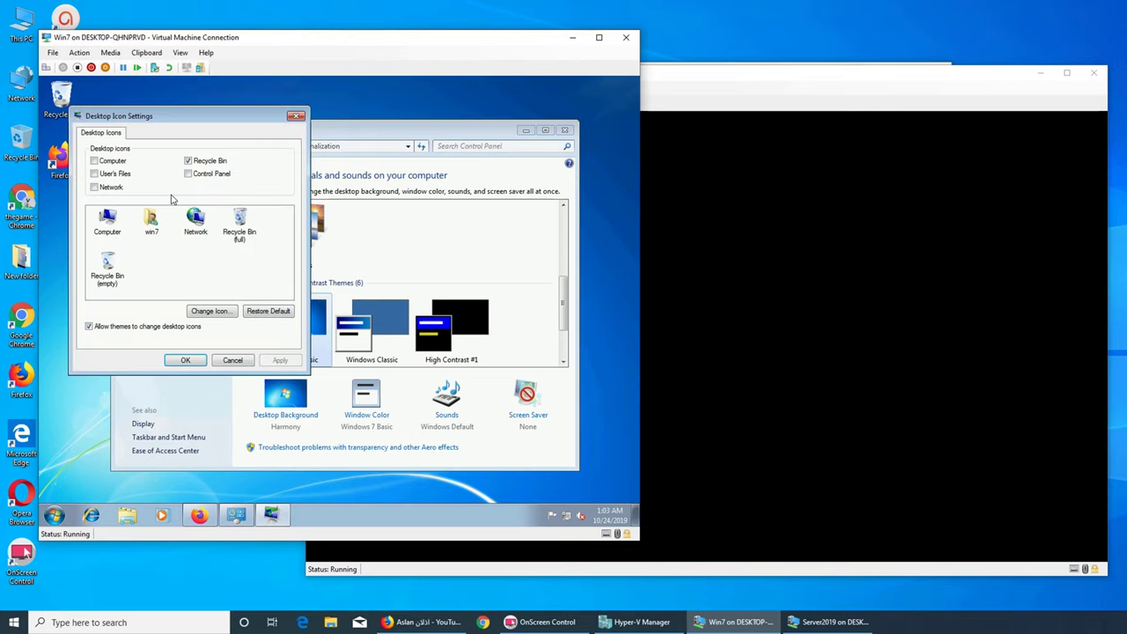
pyautogui.click(114, 161)
pyautogui.click(110, 187)
pyautogui.click(185, 360)
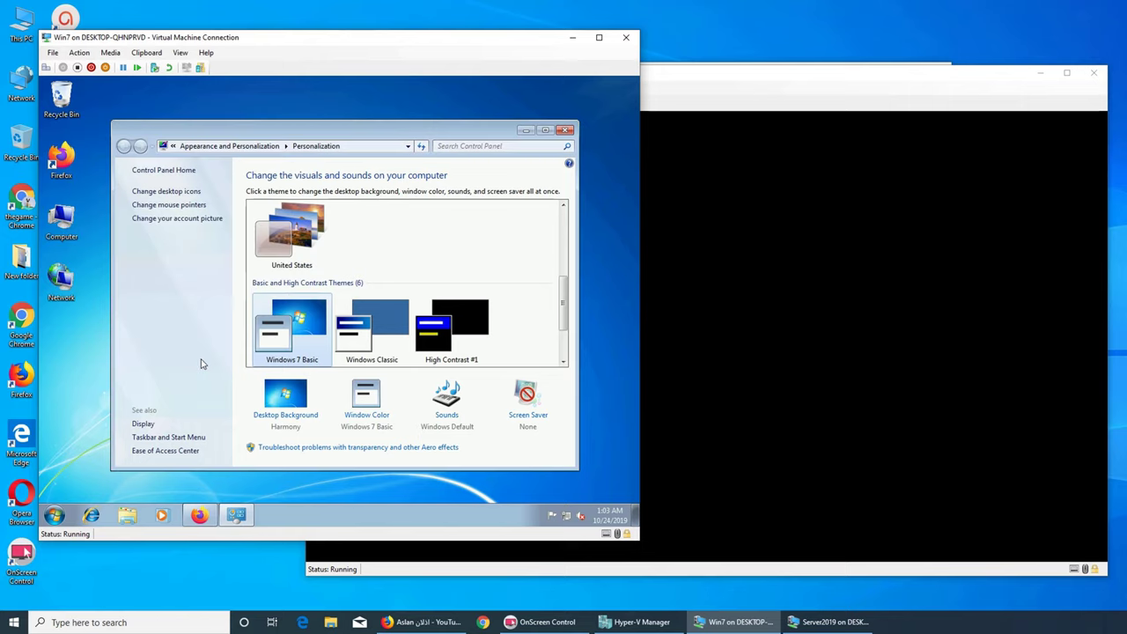
pyautogui.click(565, 129)
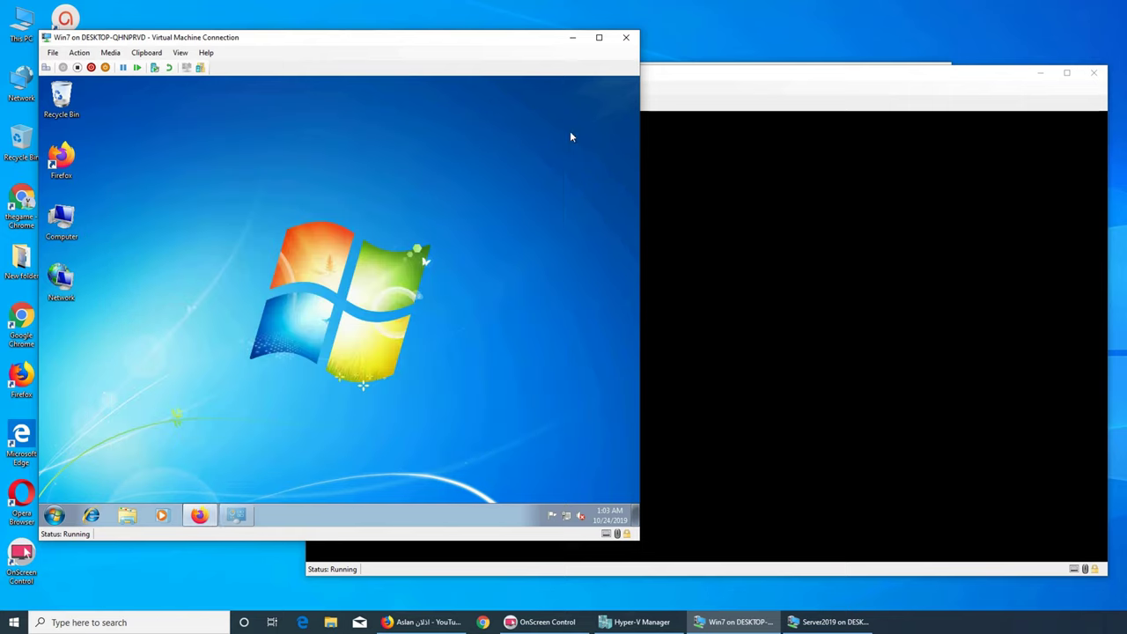
# Step: Open Computer Properties and its Change settings to show win7-PC in WORKGROUP on the Computer Name tab
pyautogui.rightClick(62, 231)
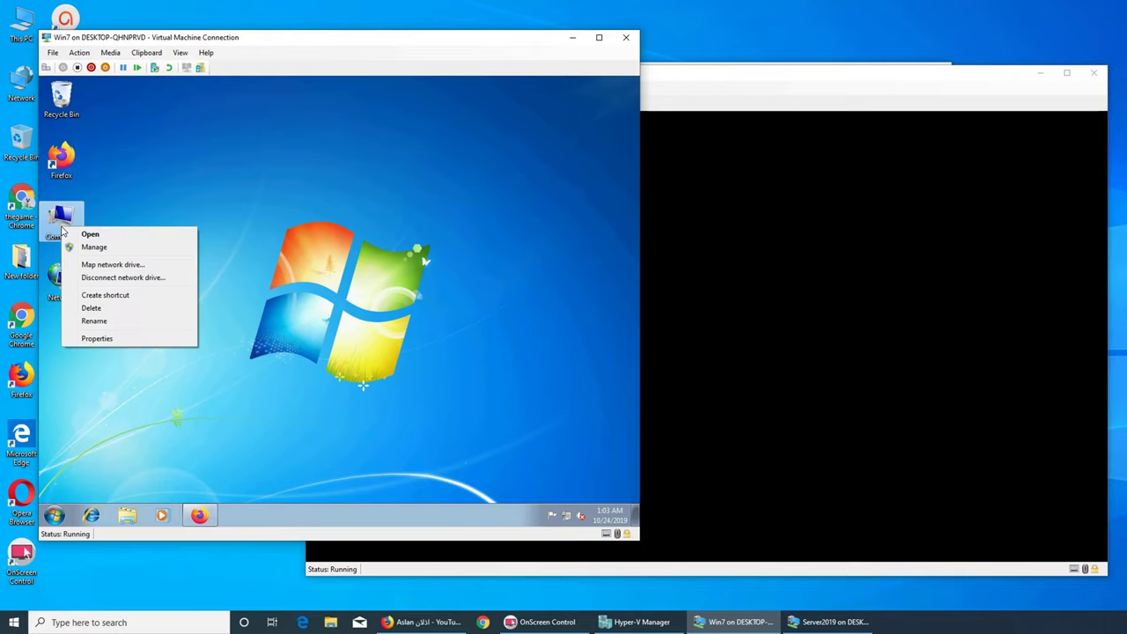
pyautogui.click(99, 338)
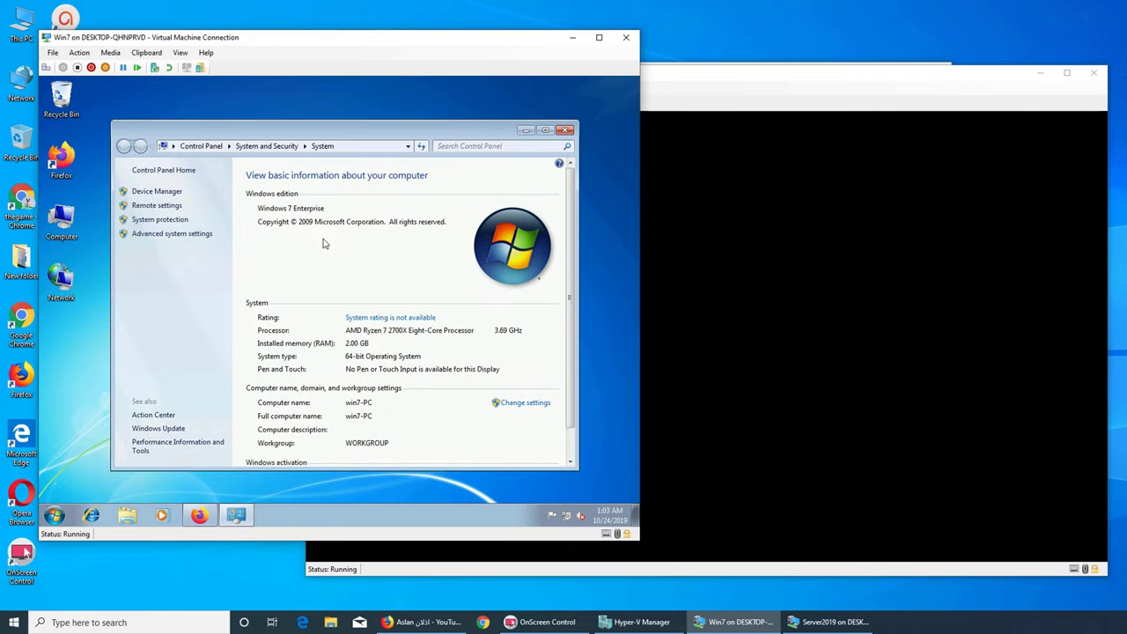
pyautogui.scroll(-2, 323, 244)
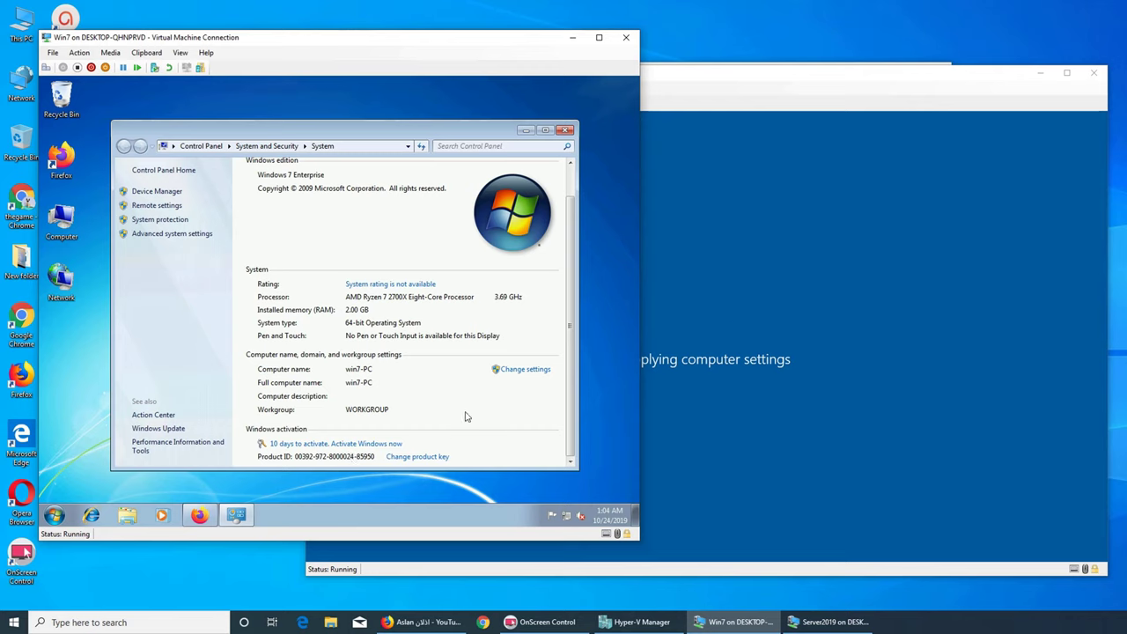
pyautogui.click(521, 372)
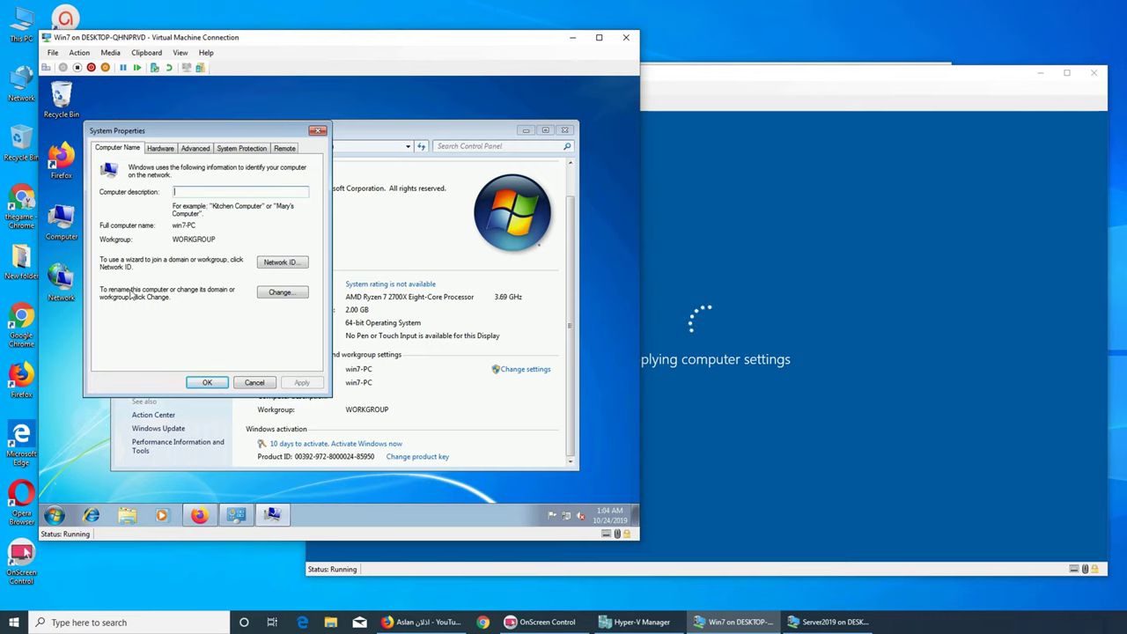
# Step: Under Change..., select Domain membership and enter imran.local as the domain
pyautogui.click(282, 293)
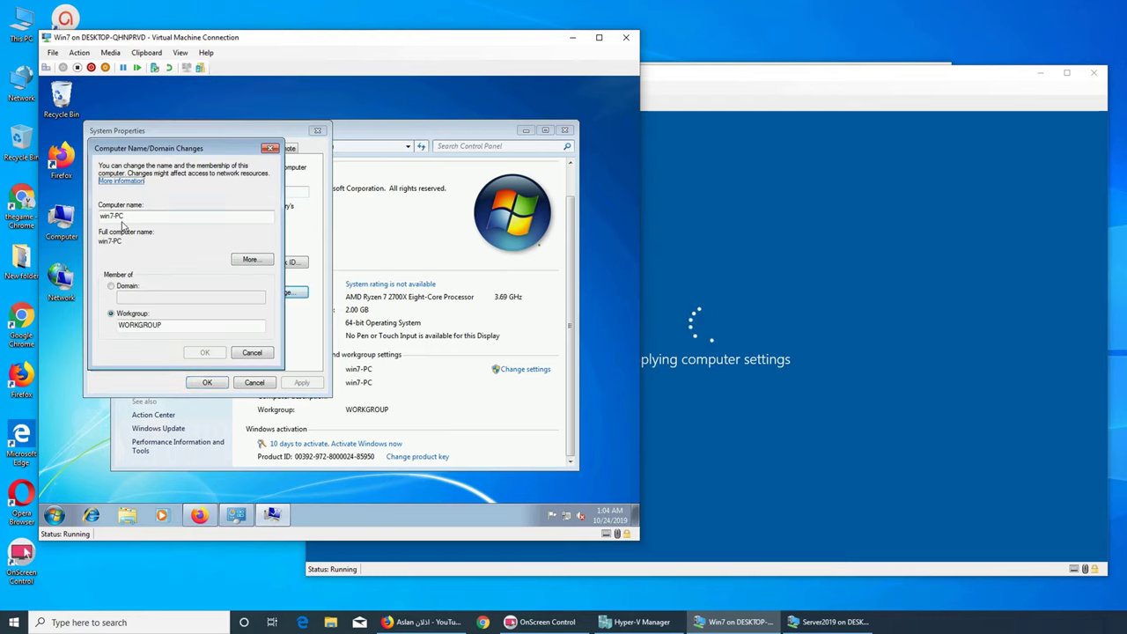
pyautogui.click(112, 288)
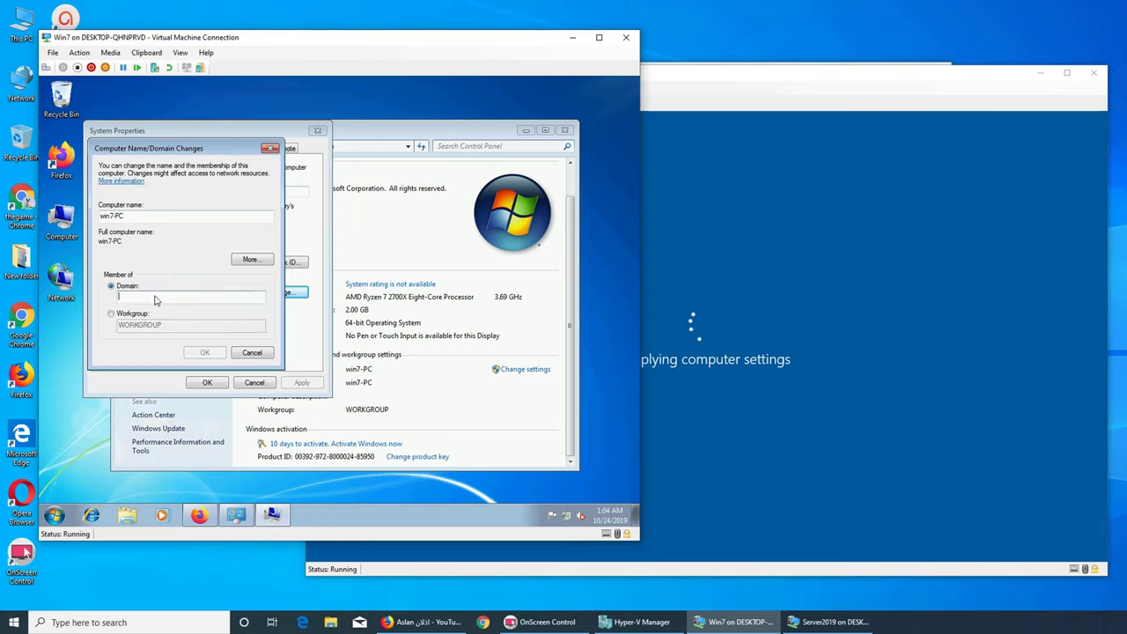
pyautogui.write('imran.local')
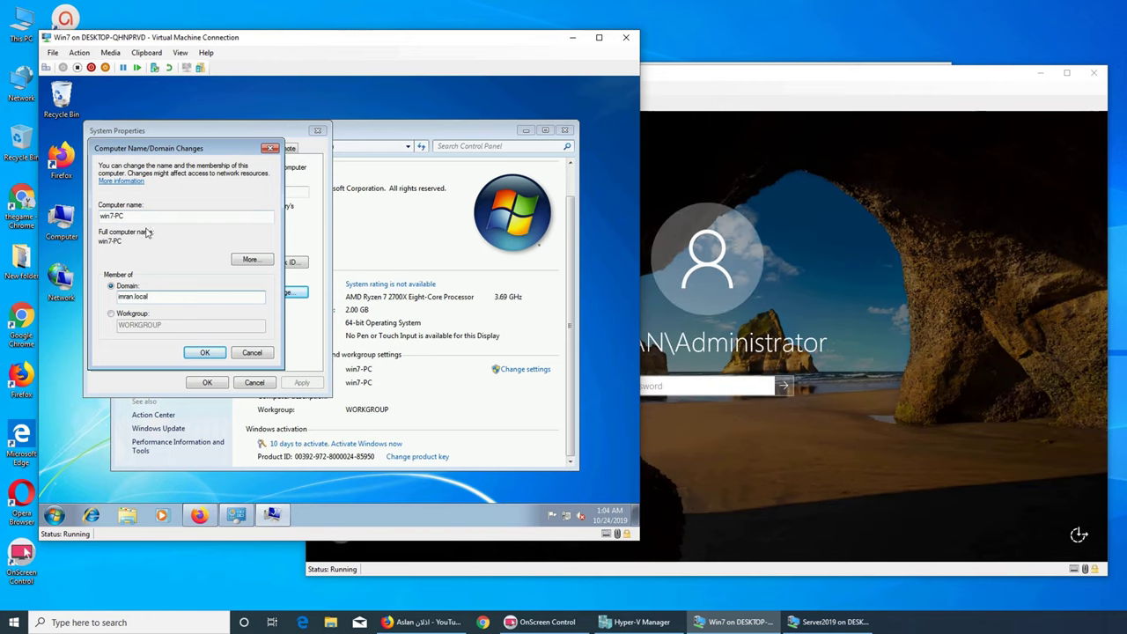
# Step: Sign in to Server2019 with the Administrator password, then return to the server console
pyautogui.click(698, 204)
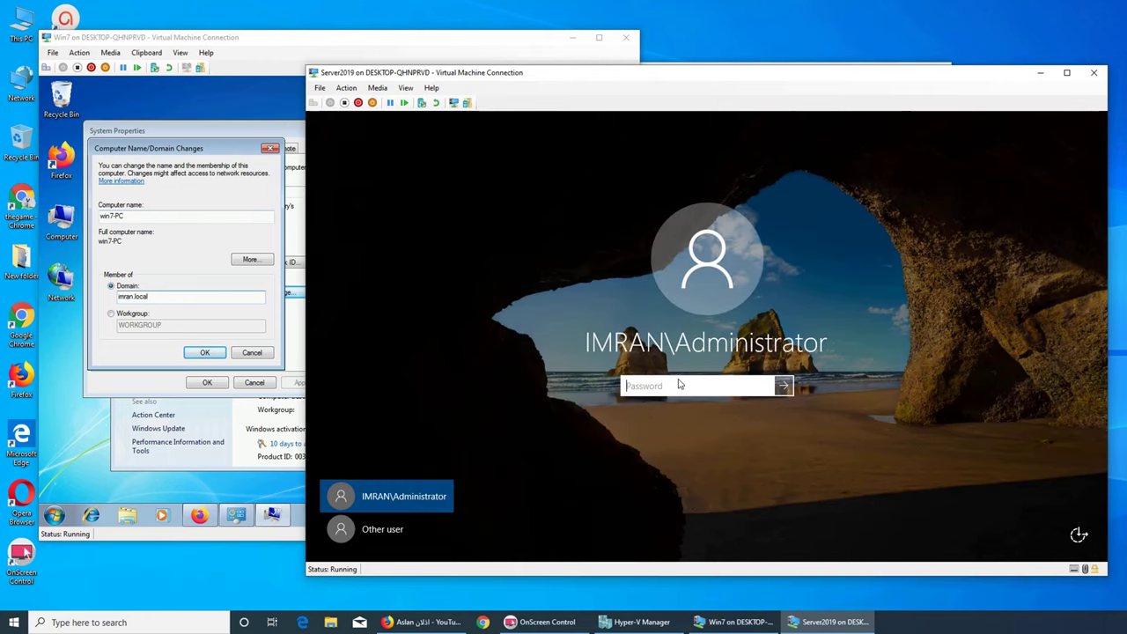
pyautogui.write('******')
pyautogui.press('Return')
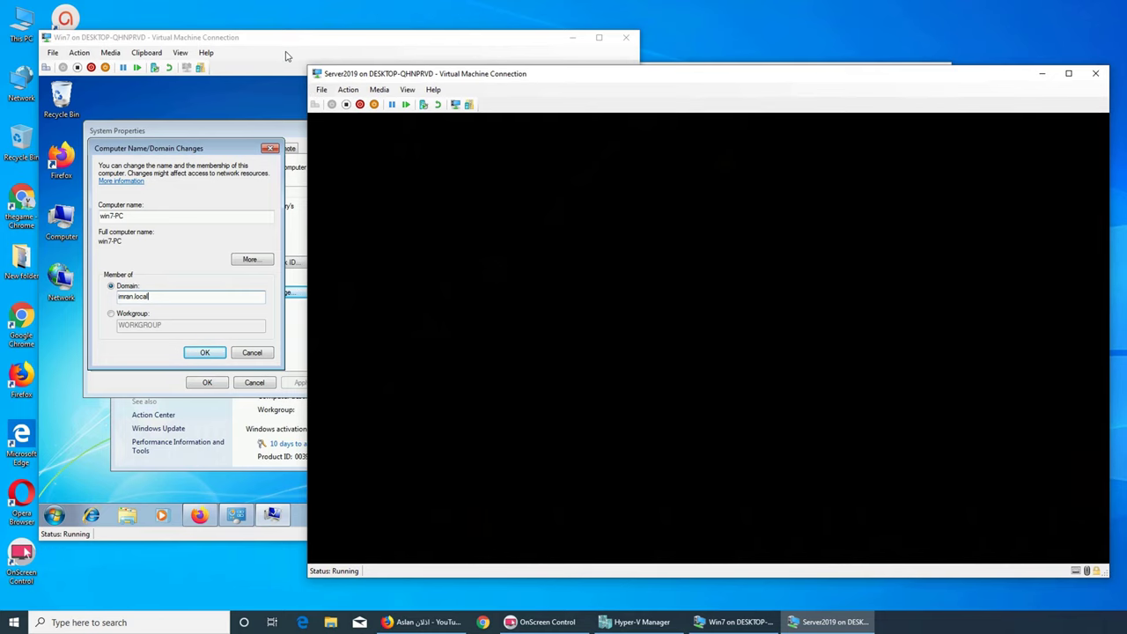
pyautogui.click(282, 57)
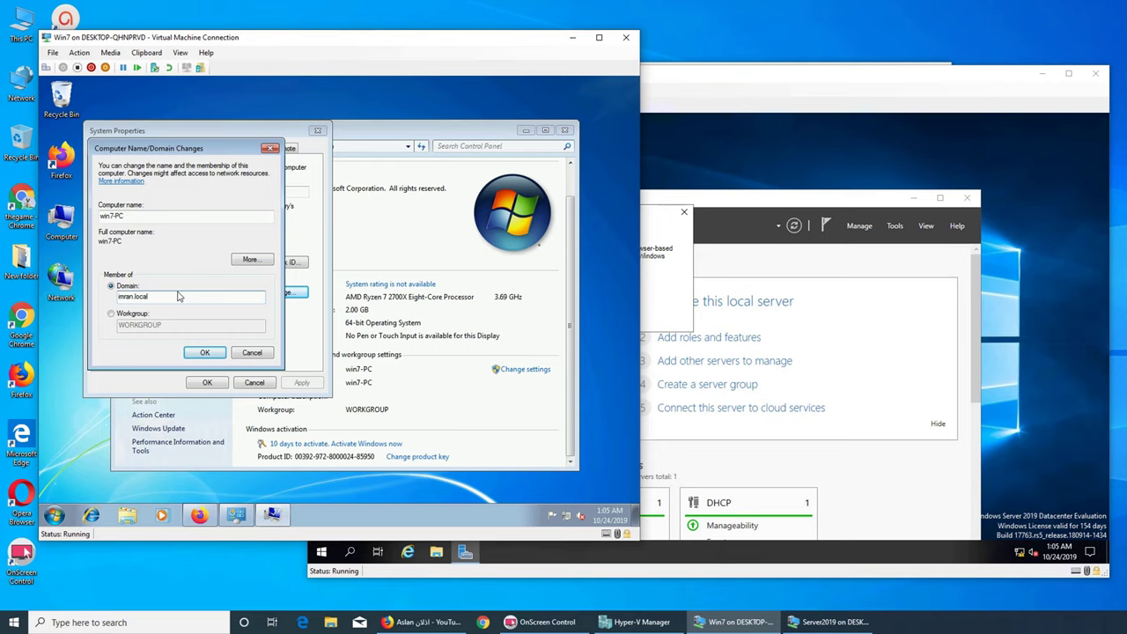
pyautogui.click(707, 208)
# Step: Launch Active Directory Users and Computers from Server Manager's Tools menu, then check the server's network status
pyautogui.click(914, 199)
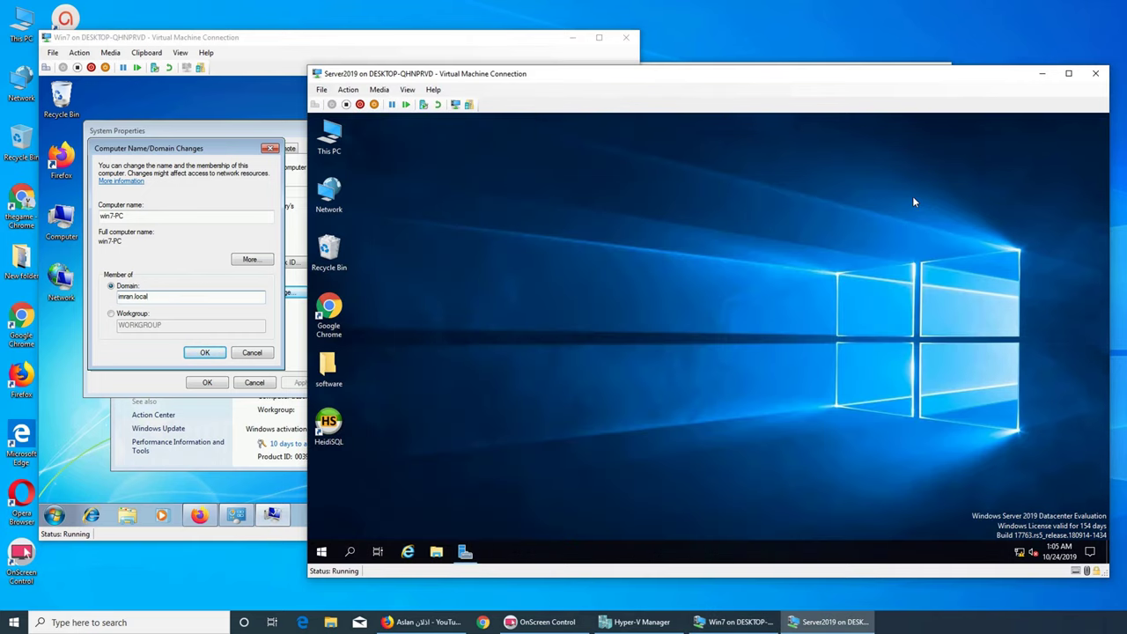
pyautogui.click(465, 551)
pyautogui.click(684, 212)
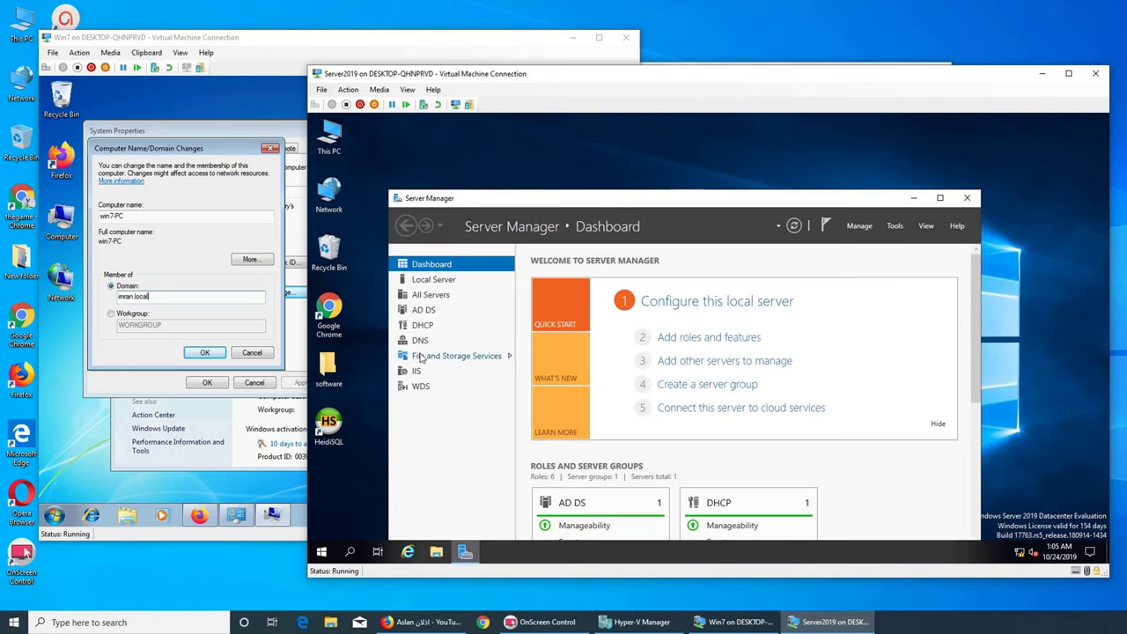
pyautogui.click(895, 226)
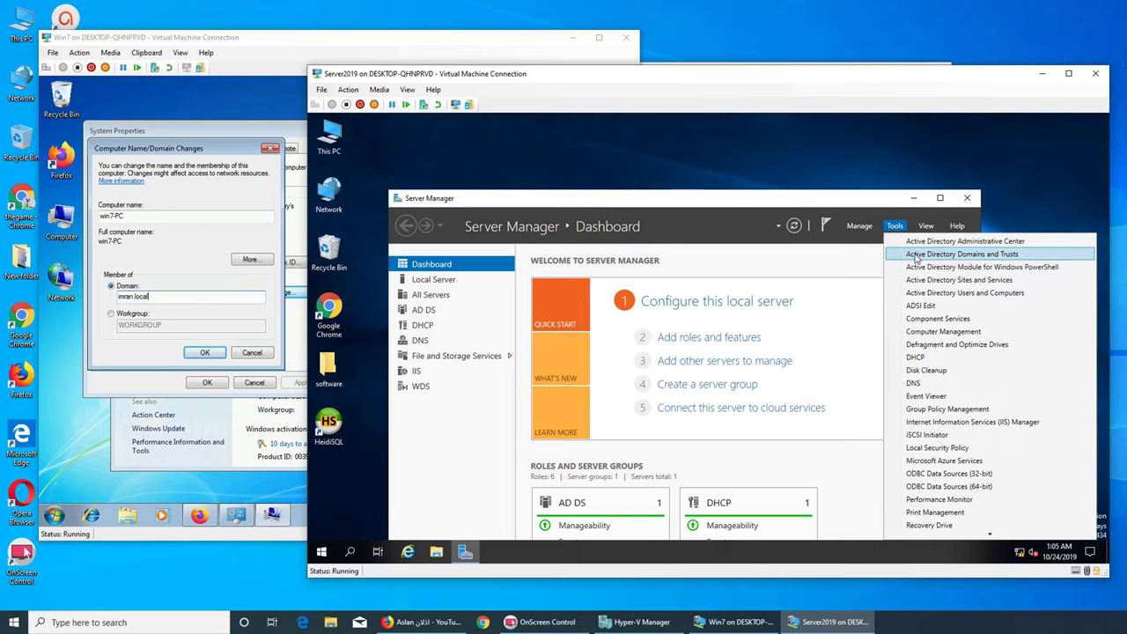
pyautogui.click(942, 292)
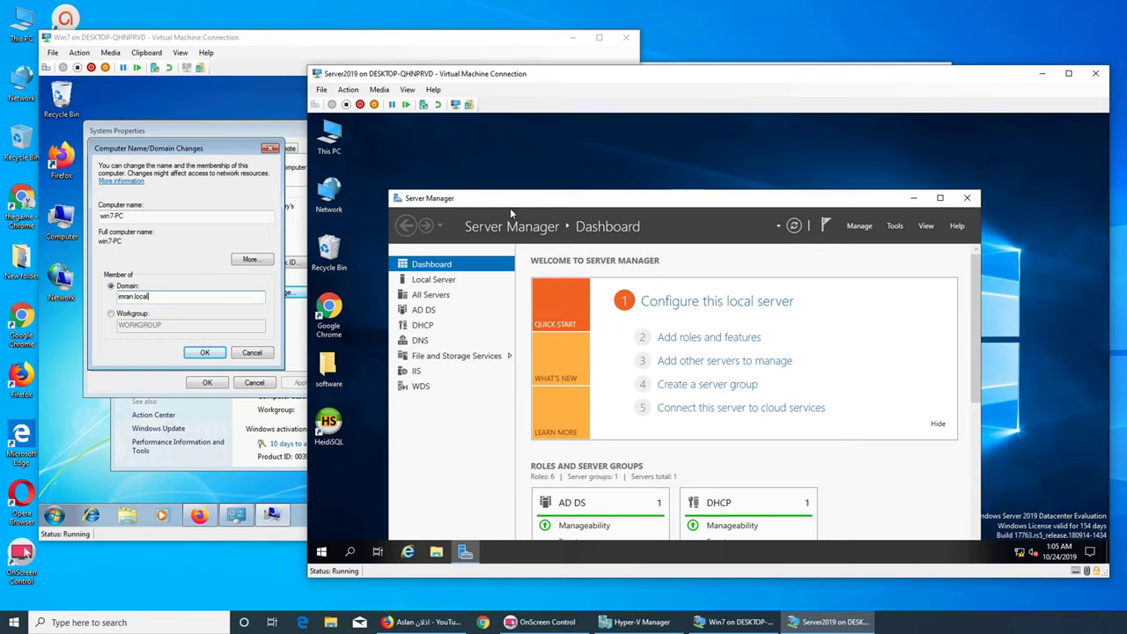
pyautogui.moveTo(469, 561)
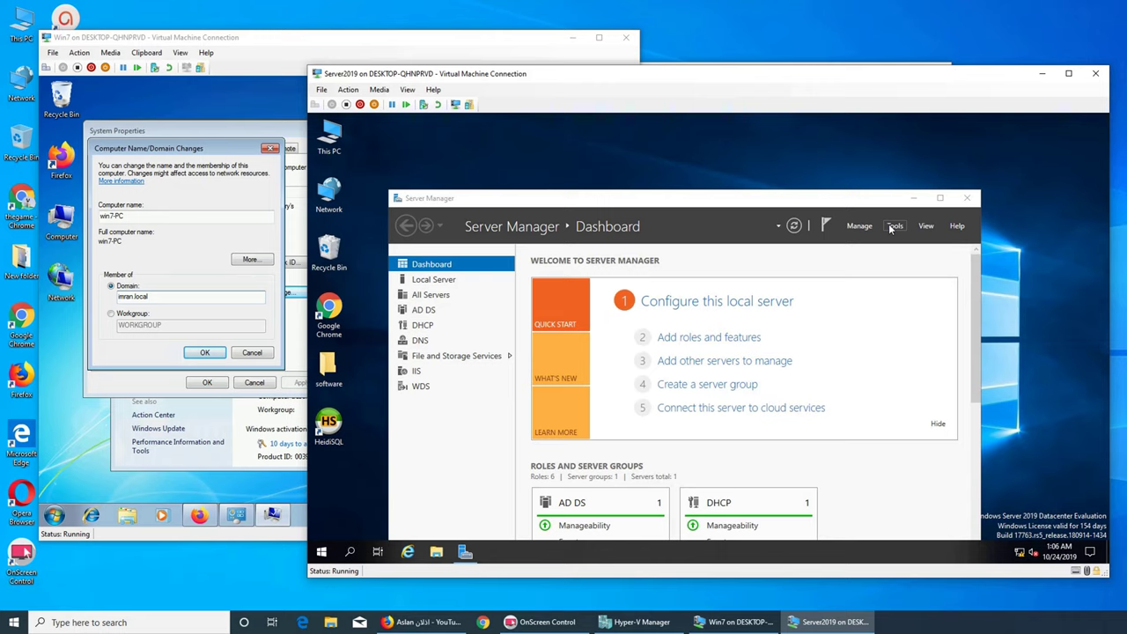
pyautogui.click(1019, 556)
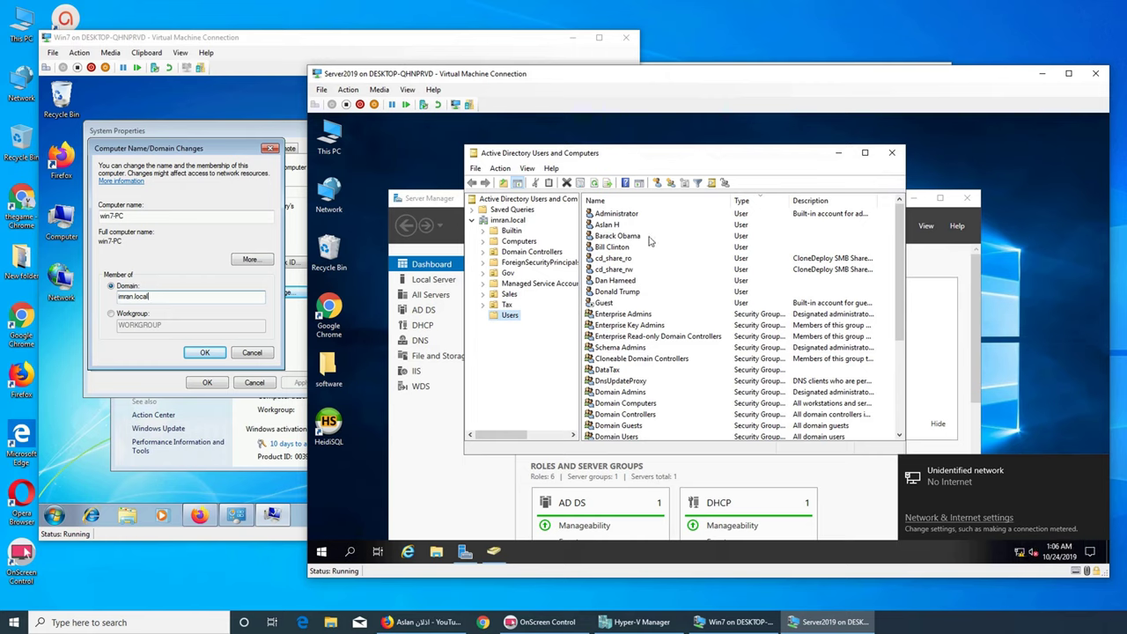
# Step: Start a new user in imran.local and enter the user's first, last and logon names
pyautogui.scroll(-5, 715, 379)
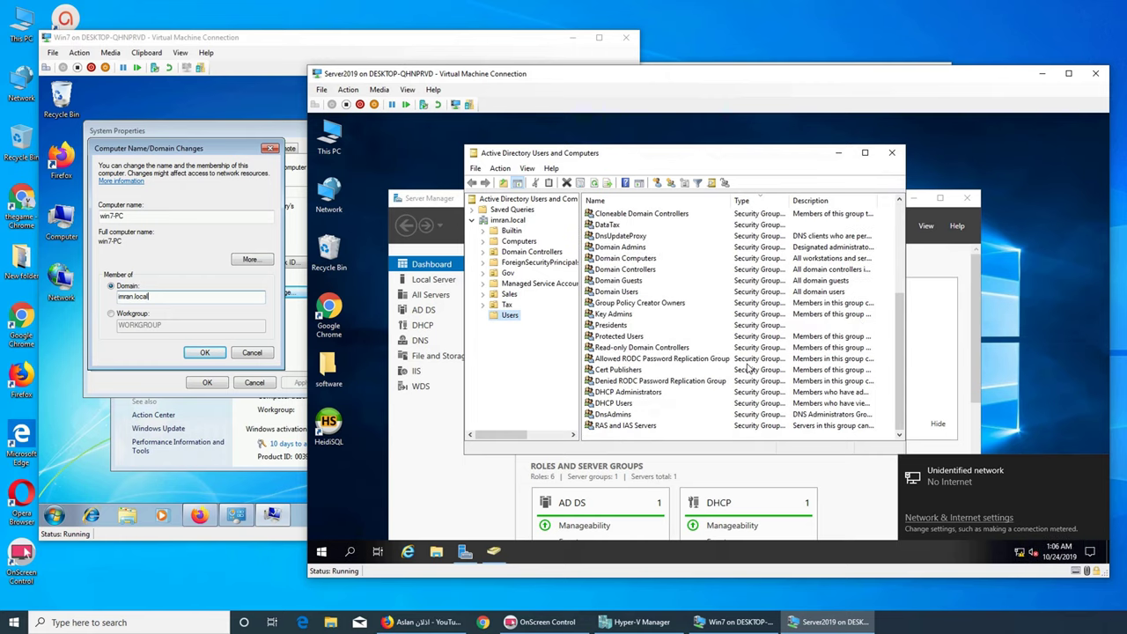
pyautogui.rightClick(640, 439)
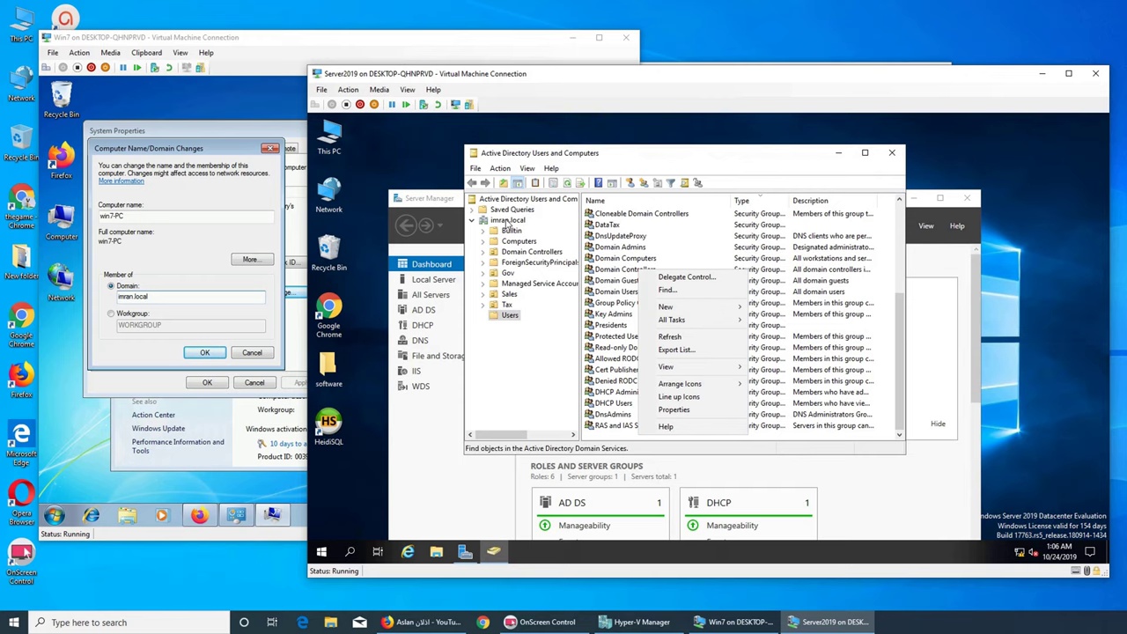
pyautogui.rightClick(507, 221)
pyautogui.moveTo(566, 308)
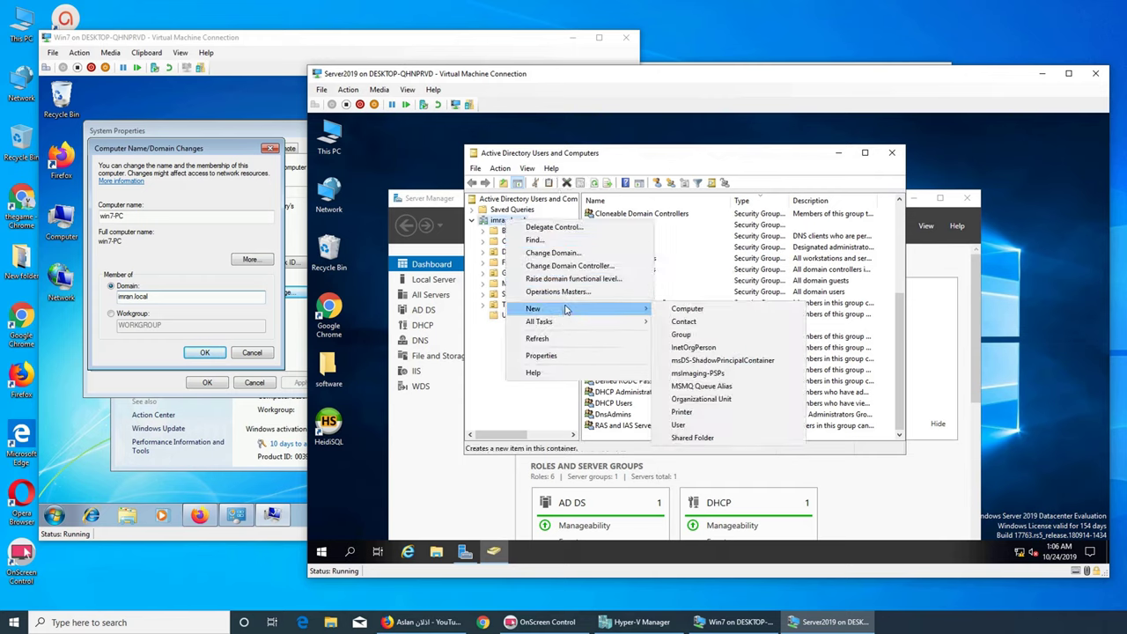
pyautogui.click(695, 426)
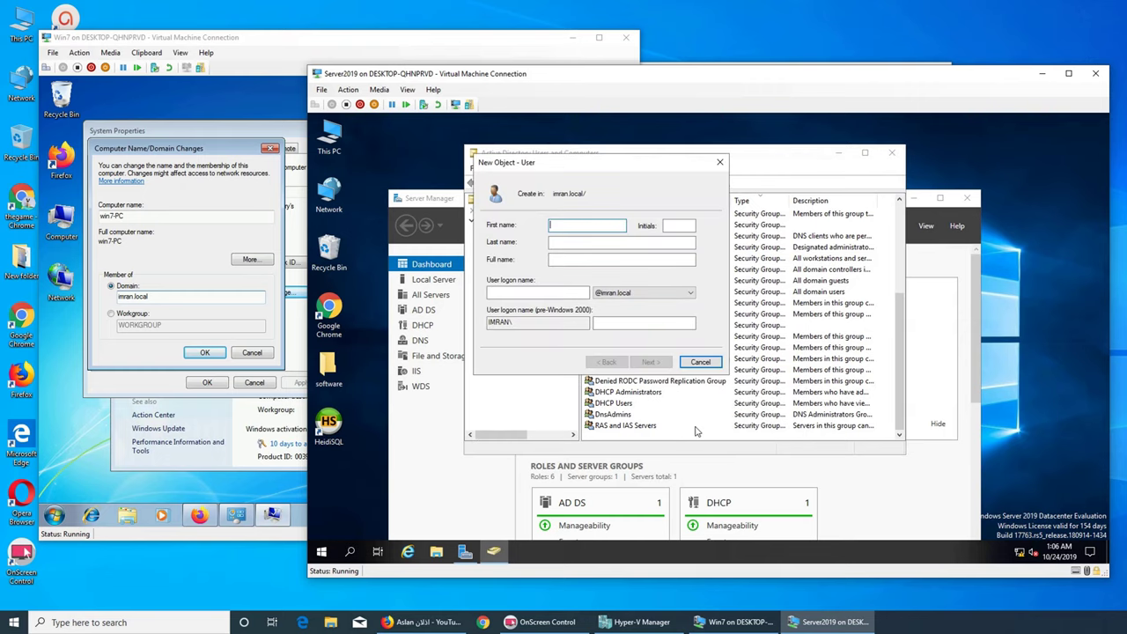
pyautogui.write('George')
pyautogui.press('Tab')
pyautogui.press('Tab')
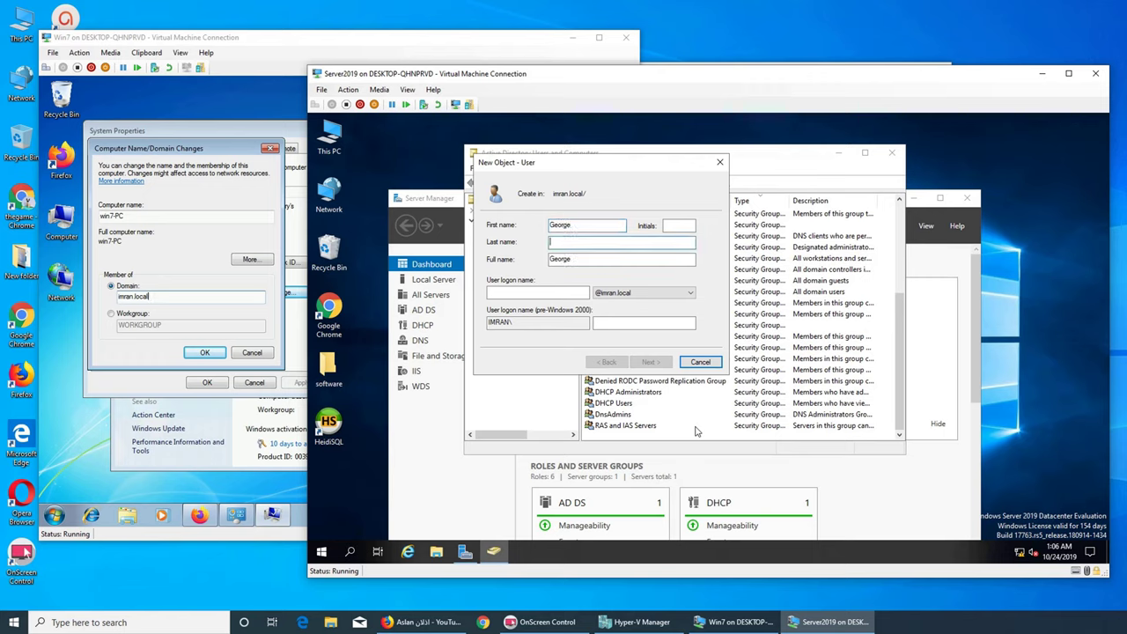
pyautogui.write('Bush')
pyautogui.press('Tab')
pyautogui.press('Tab')
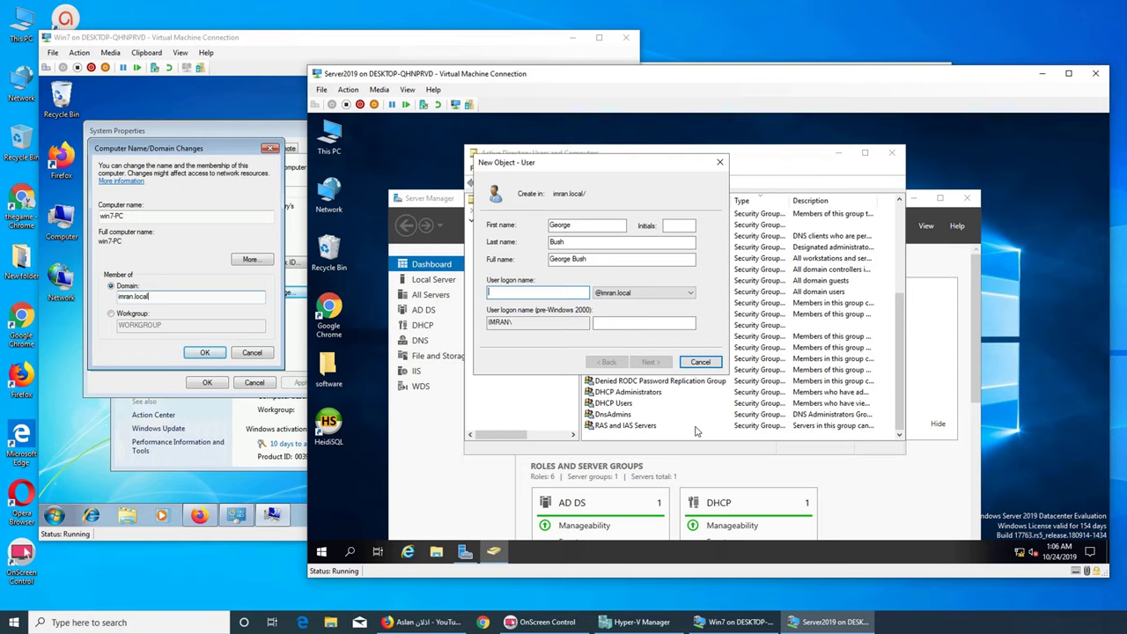
pyautogui.write('bush')
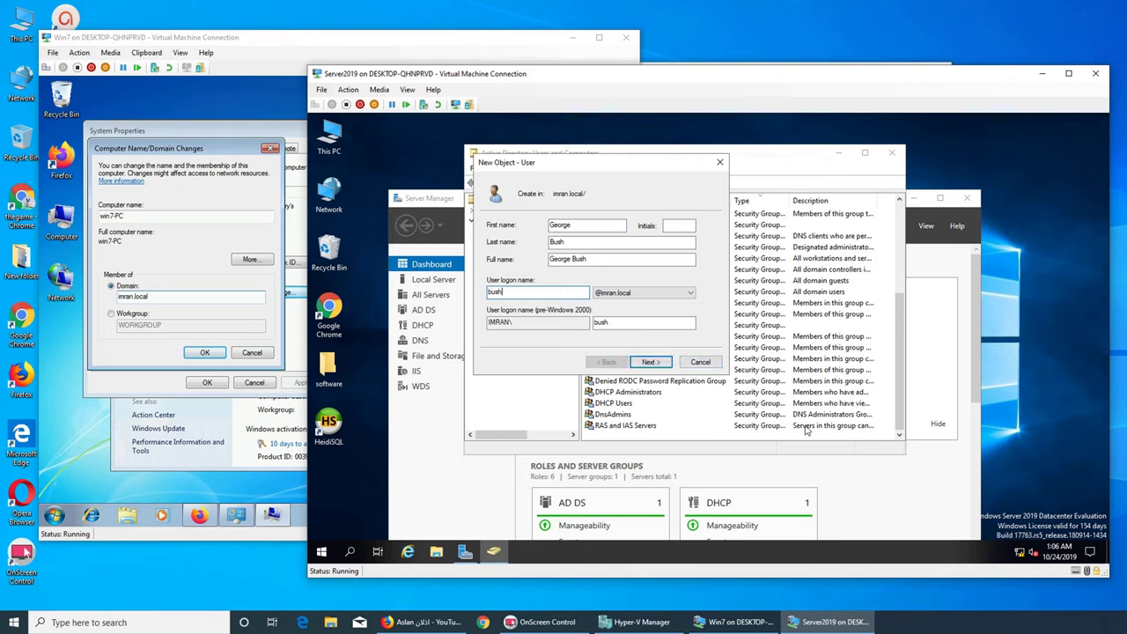
pyautogui.click(646, 365)
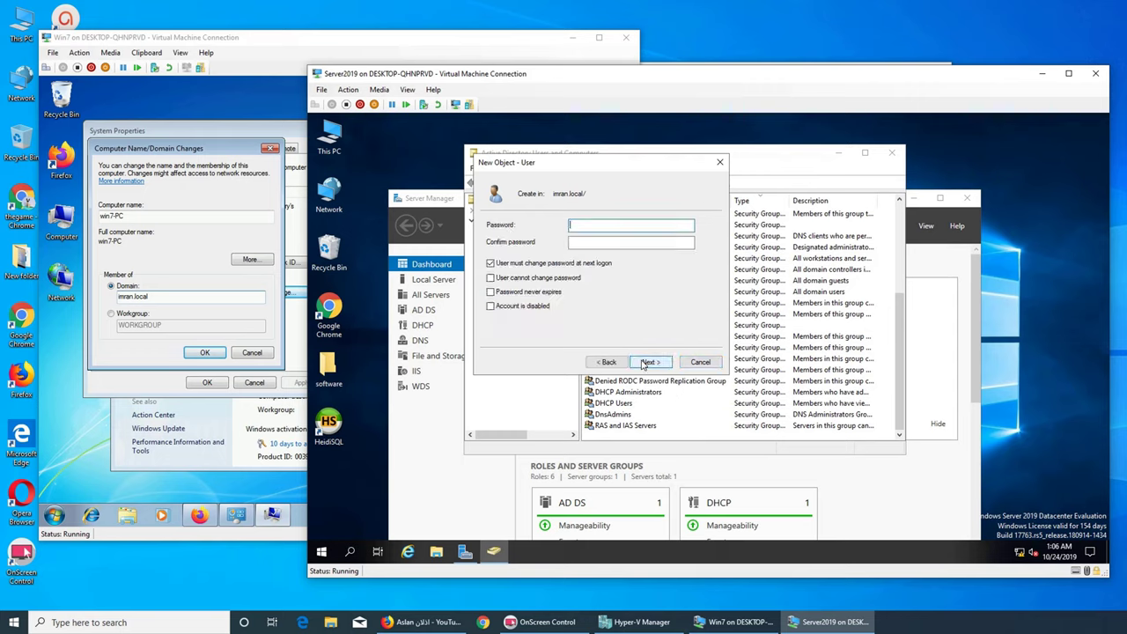
# Step: Set the user's password, clear must-change, tick cannot-change and never-expires, and finish
pyautogui.write('P@ssw0rd1234')
pyautogui.press('Tab')
pyautogui.write('P@ssw0rd')
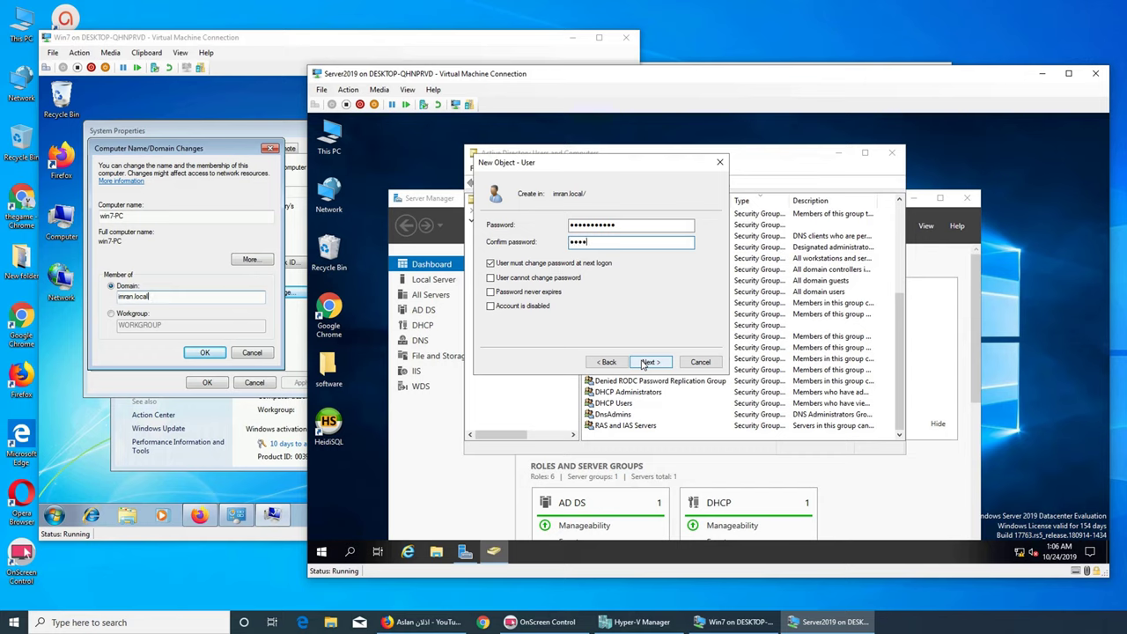
pyautogui.write('123')
pyautogui.click(606, 264)
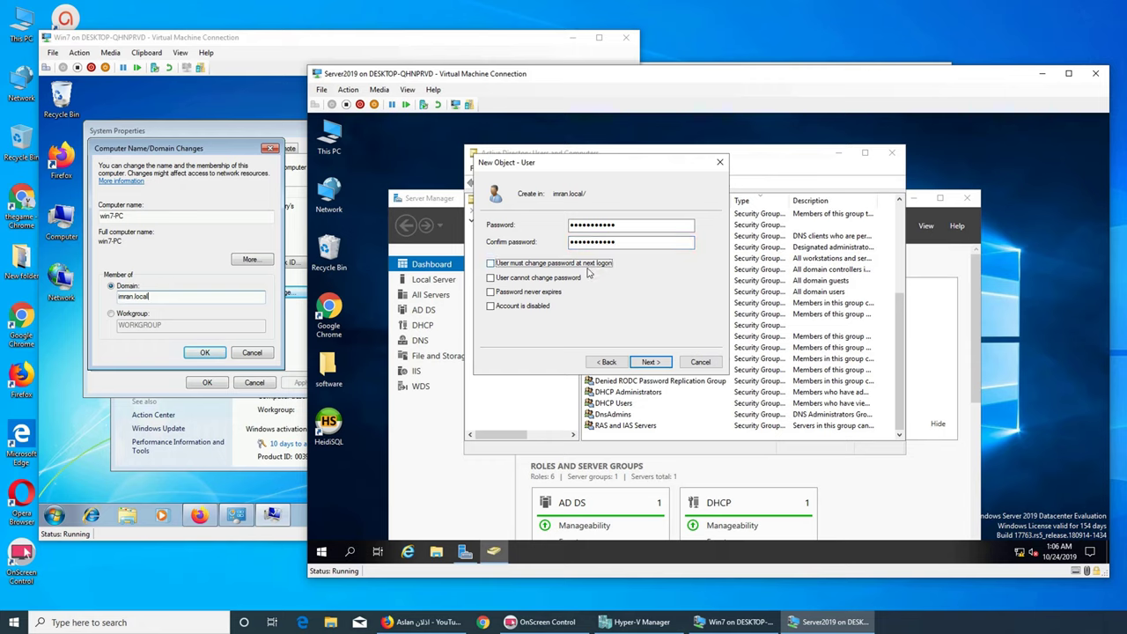
pyautogui.click(525, 279)
pyautogui.click(521, 291)
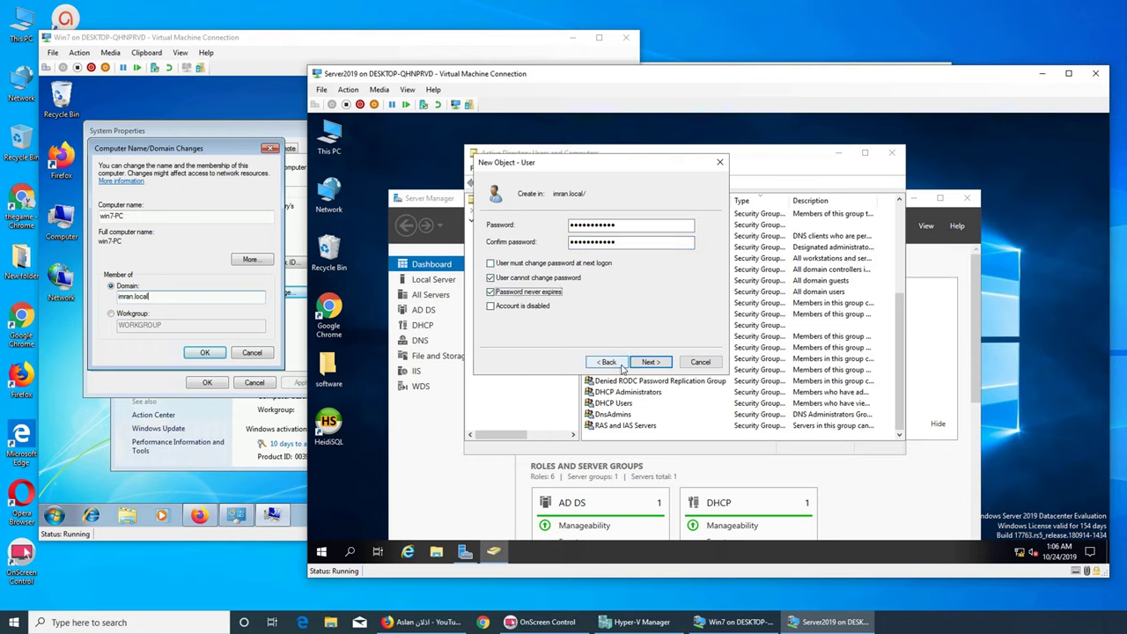
pyautogui.click(649, 362)
pyautogui.click(642, 367)
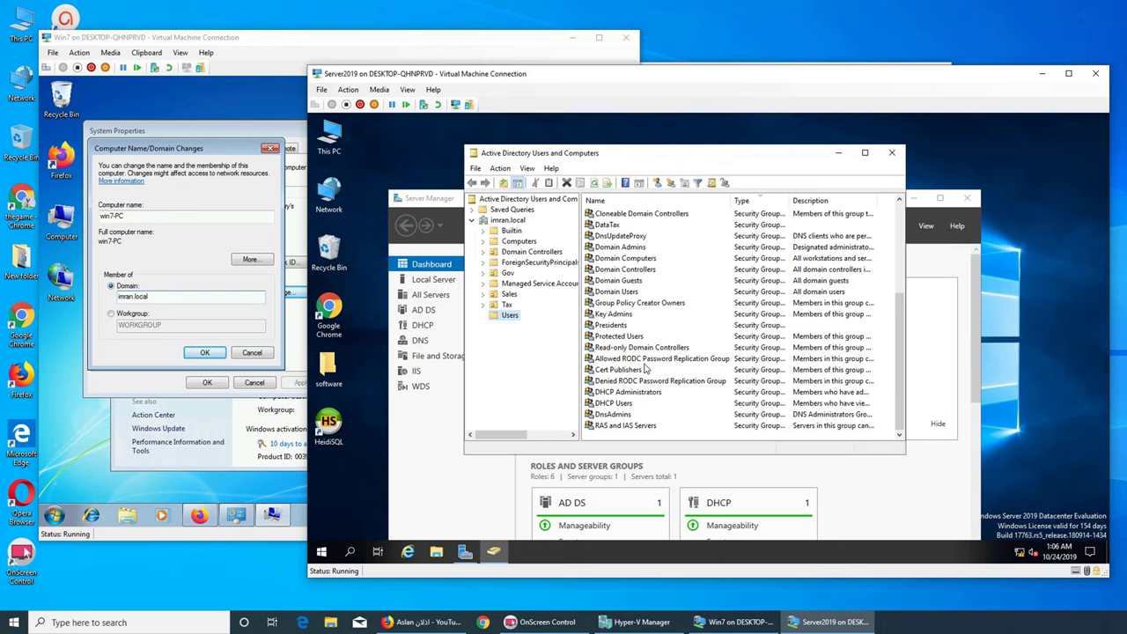
# Step: Submit the imran.local join, dismiss the domain-controller-not-found error, and erase the domain name
pyautogui.click(226, 288)
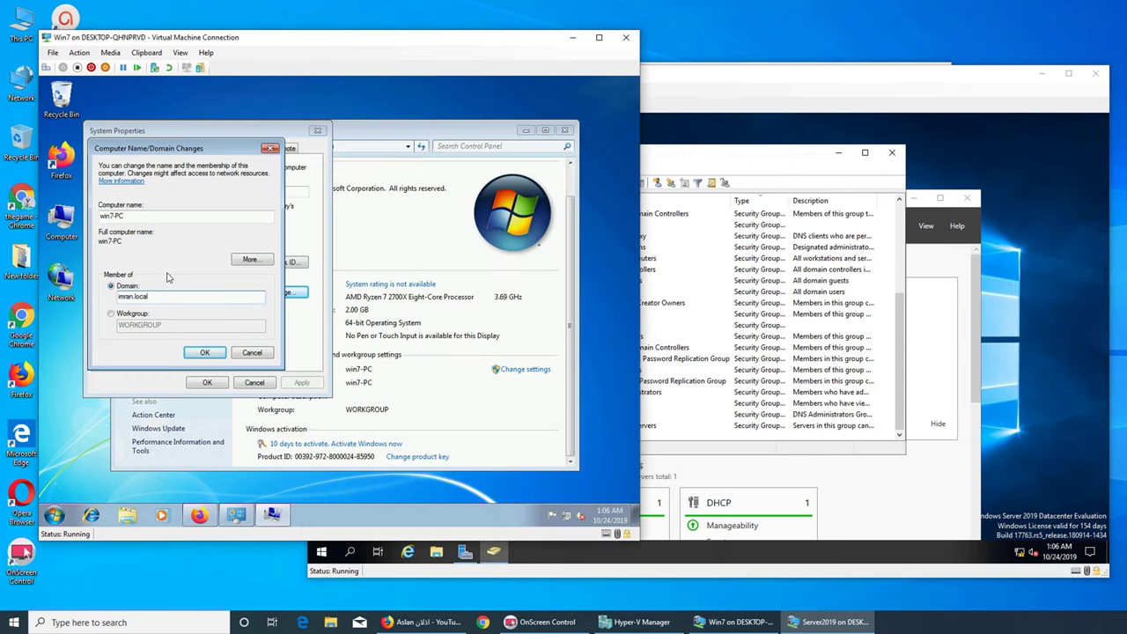
pyautogui.click(205, 353)
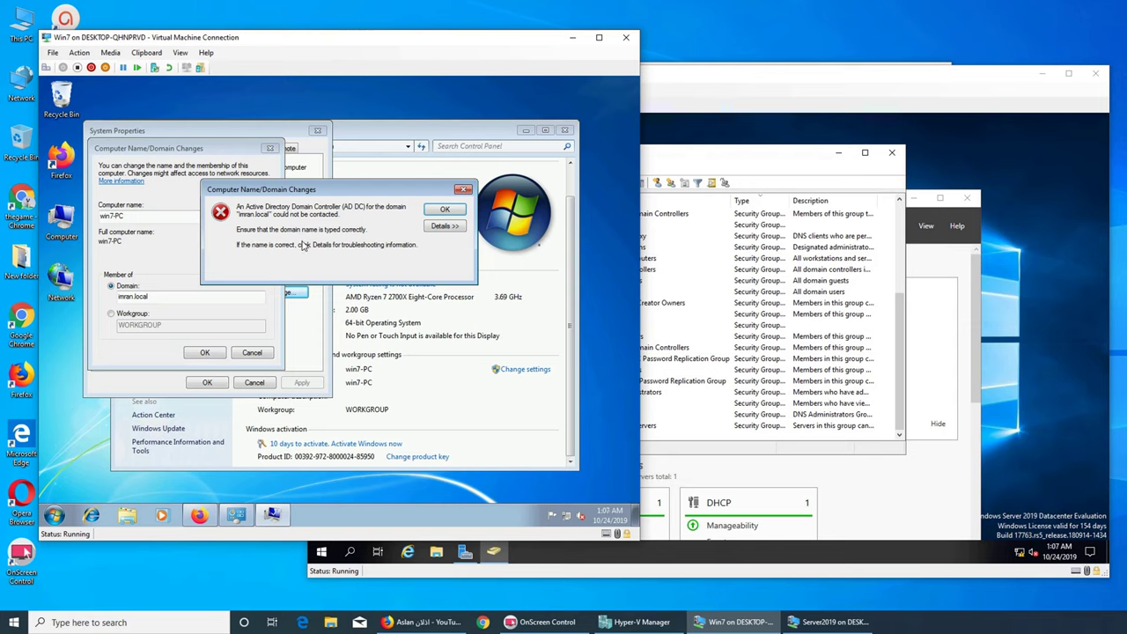
pyautogui.click(447, 213)
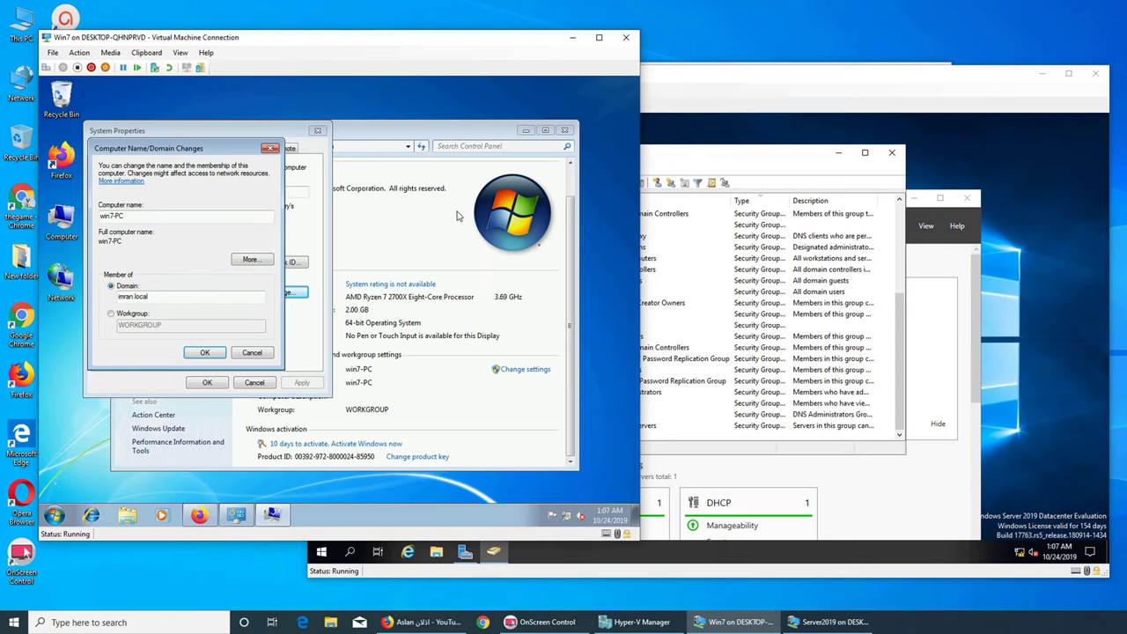
pyautogui.click(701, 160)
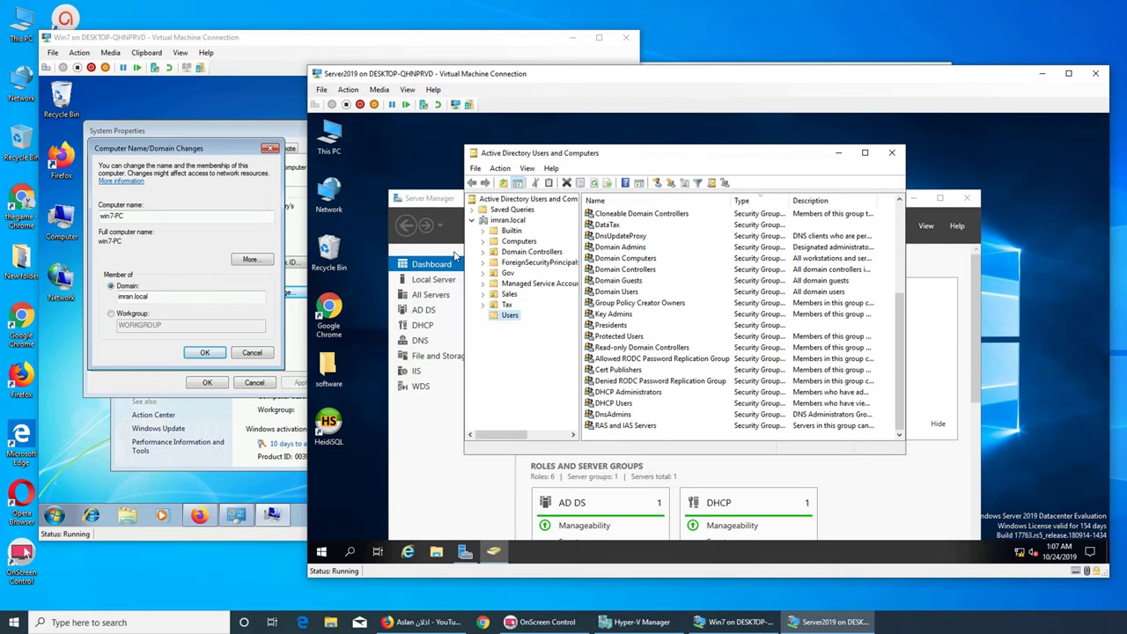
pyautogui.click(185, 303)
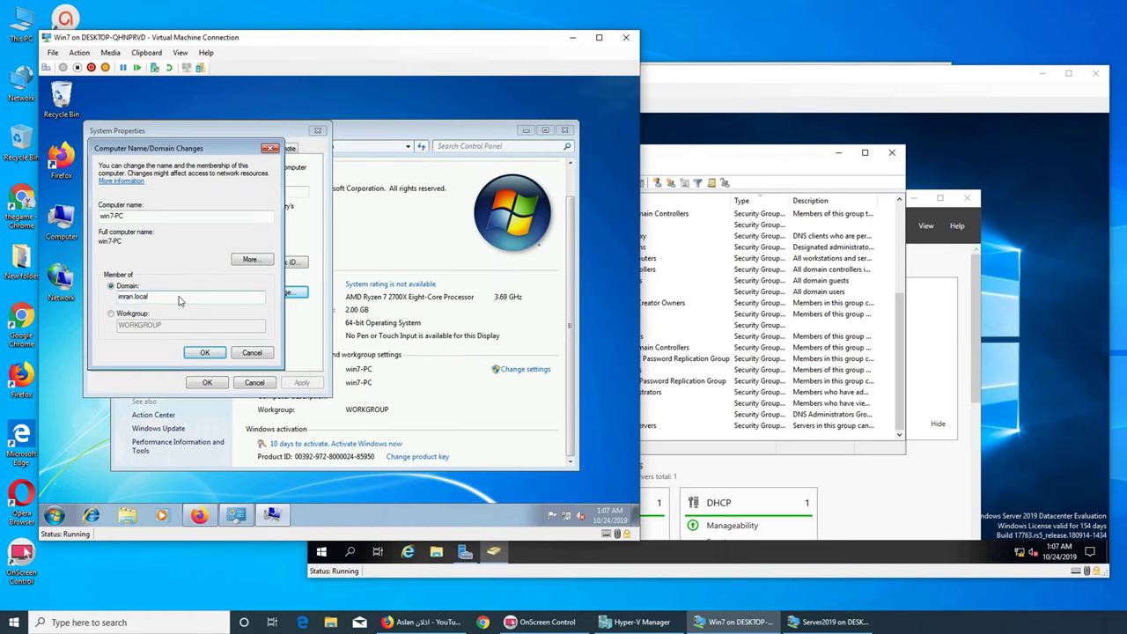
pyautogui.press('BackSpace')
pyautogui.press('BackSpace')
pyautogui.press('BackSpace')
pyautogui.press('BackSpace')
pyautogui.press('BackSpace')
pyautogui.press('BackSpace')
pyautogui.press('BackSpace')
pyautogui.press('BackSpace')
pyautogui.press('BackSpace')
pyautogui.press('BackSpace')
# Step: Open the server's Network & Internet settings from the tray and go to the Ethernet page
pyautogui.click(1019, 553)
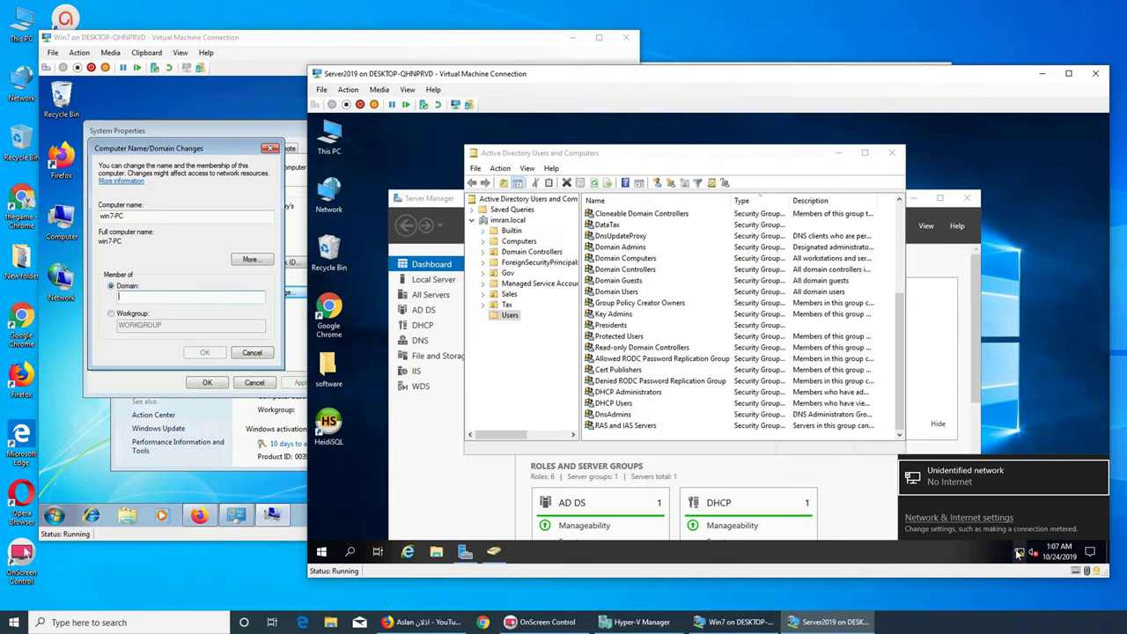
pyautogui.click(944, 518)
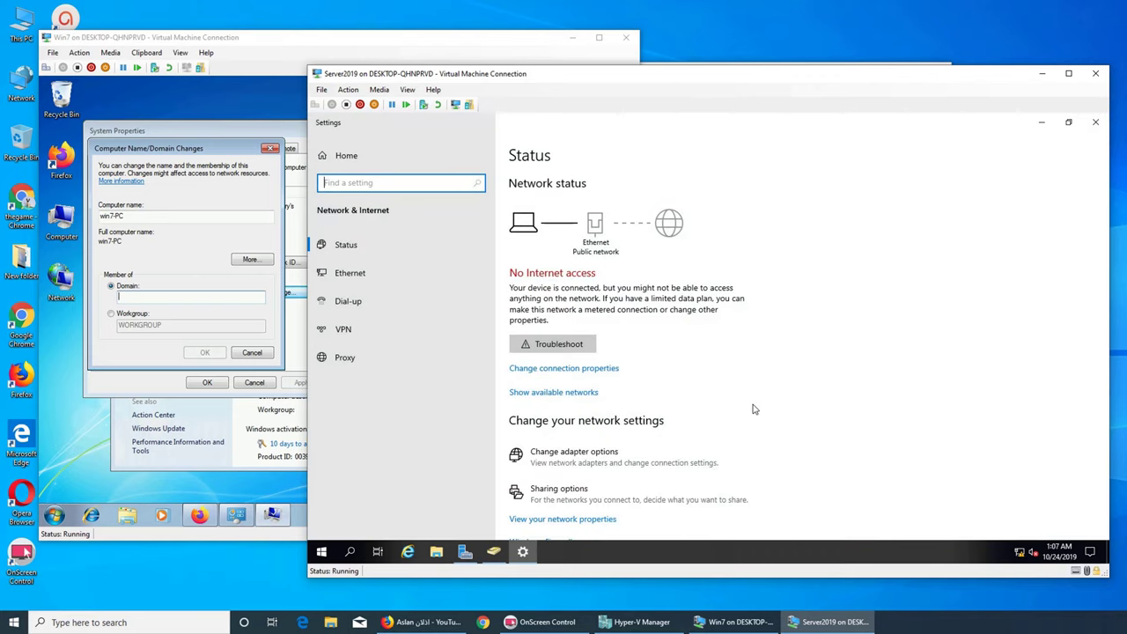
pyautogui.click(593, 375)
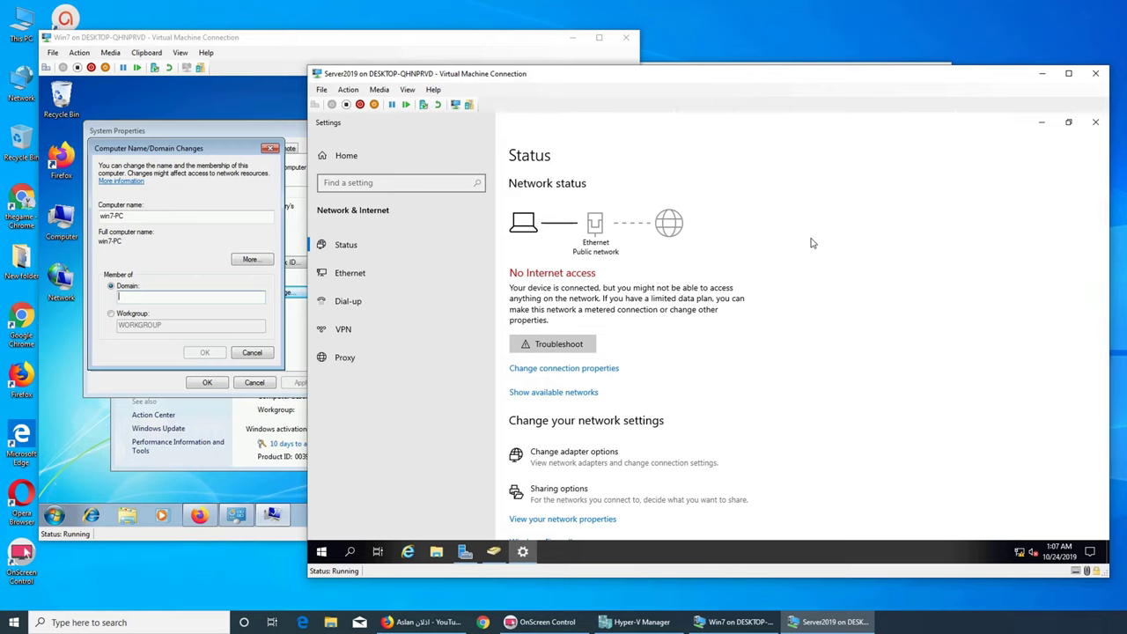
pyautogui.click(567, 401)
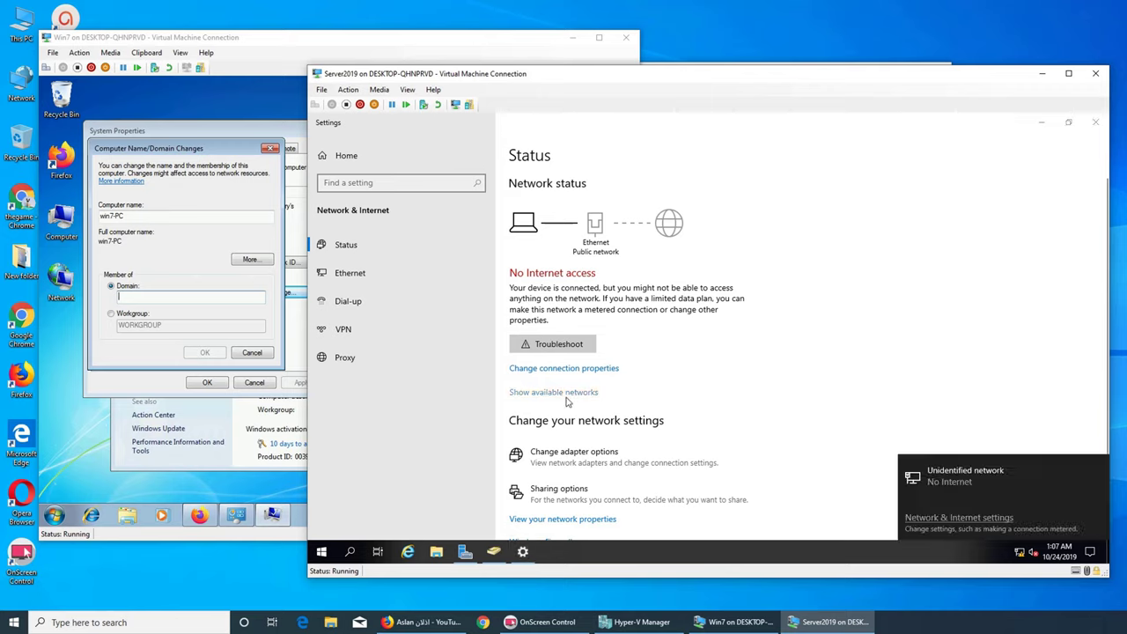
pyautogui.click(925, 516)
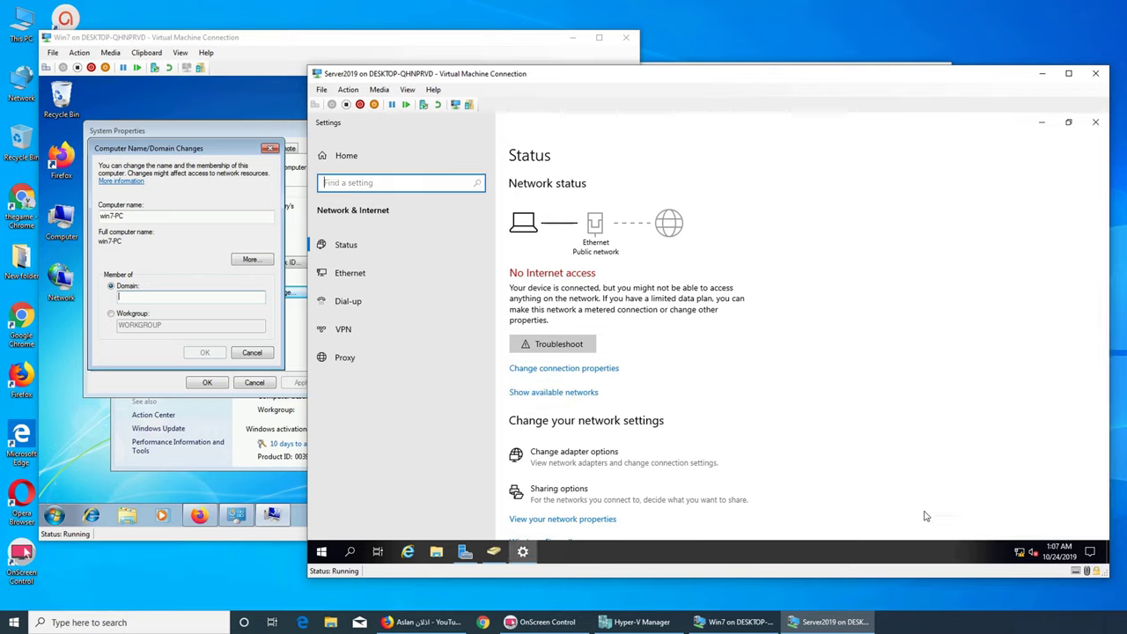
pyautogui.click(375, 275)
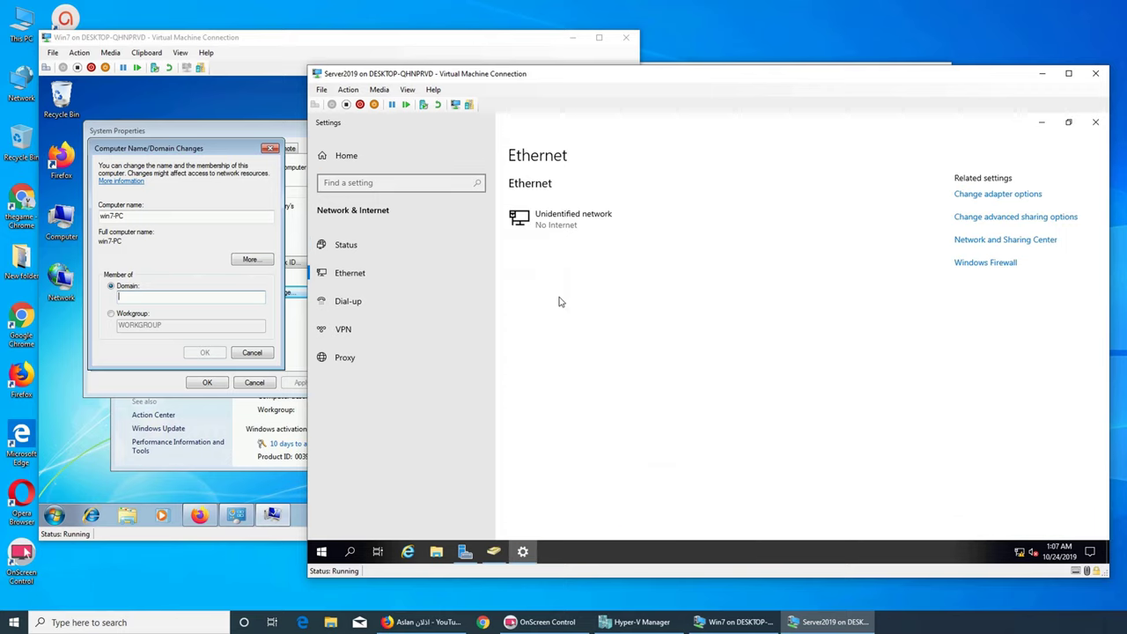
# Step: Try Change adapter options, dismiss the access denied error, and open Network and Sharing Center
pyautogui.click(1029, 195)
pyautogui.click(842, 338)
pyautogui.click(994, 196)
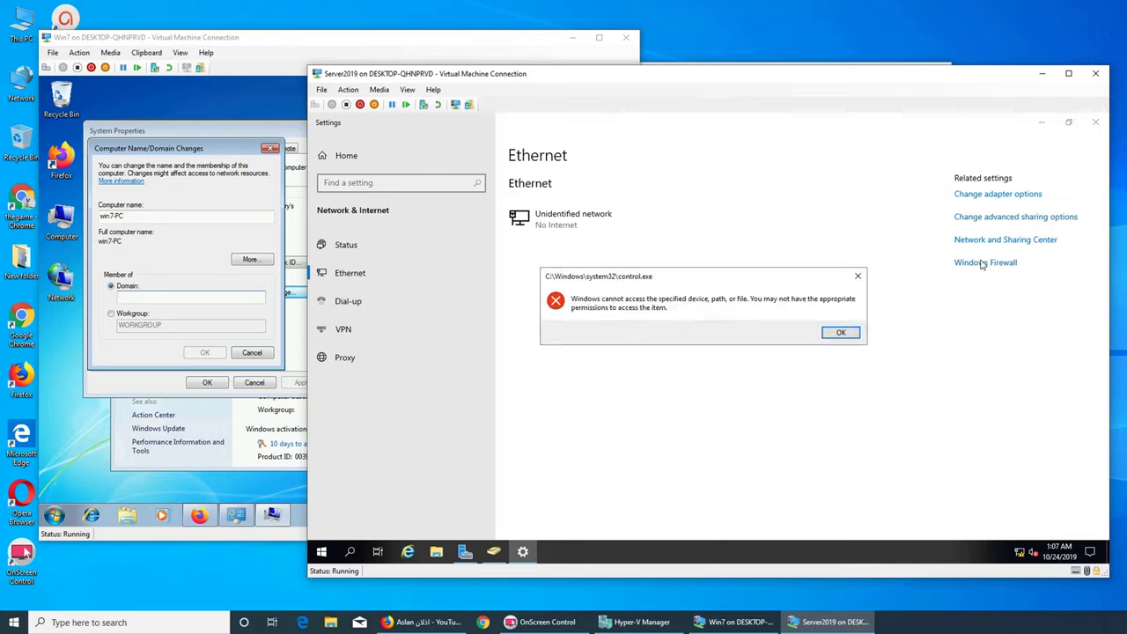
pyautogui.click(839, 333)
pyautogui.click(994, 240)
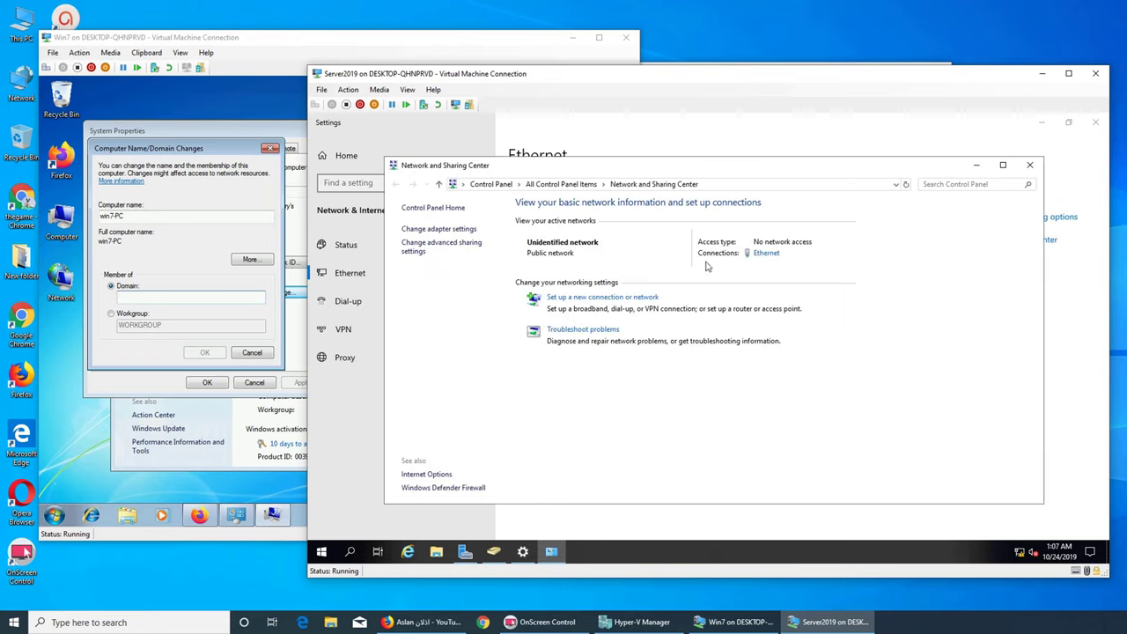
# Step: Set the server Ethernet's IPv4 to obtain an IP address automatically, then close the network windows
pyautogui.click(762, 253)
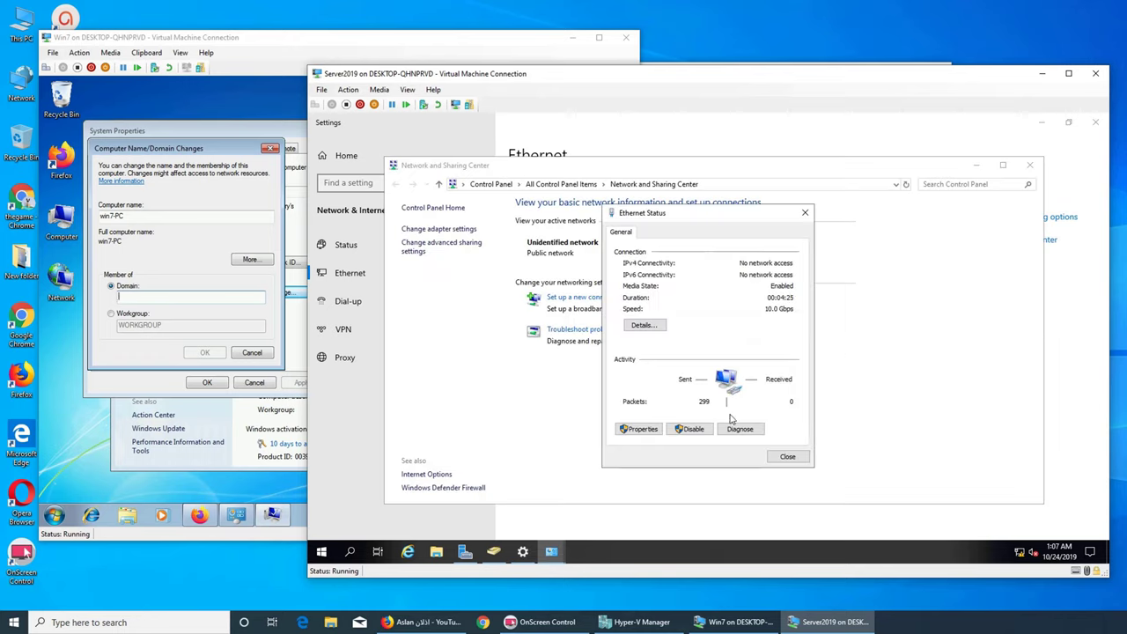
pyautogui.click(641, 429)
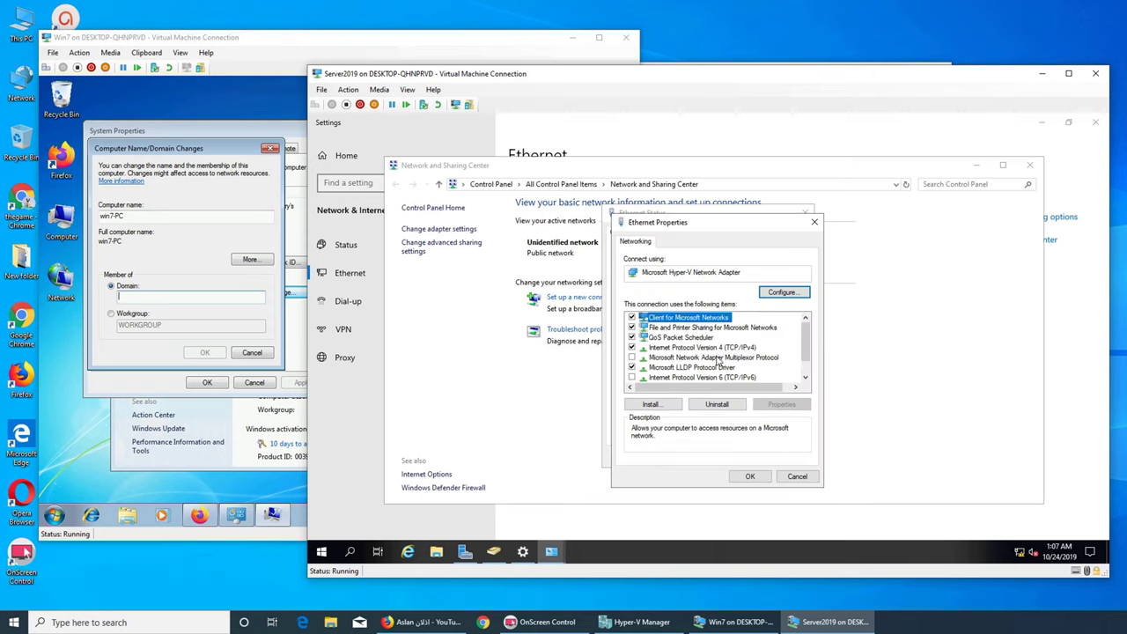
pyautogui.click(722, 347)
pyautogui.click(783, 404)
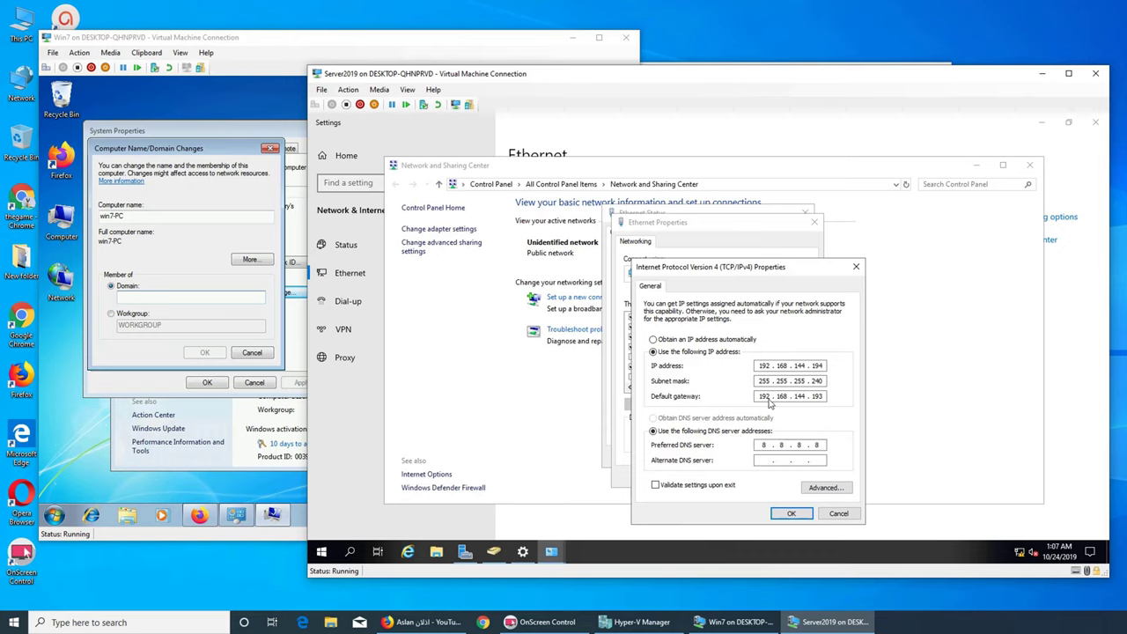
pyautogui.click(677, 341)
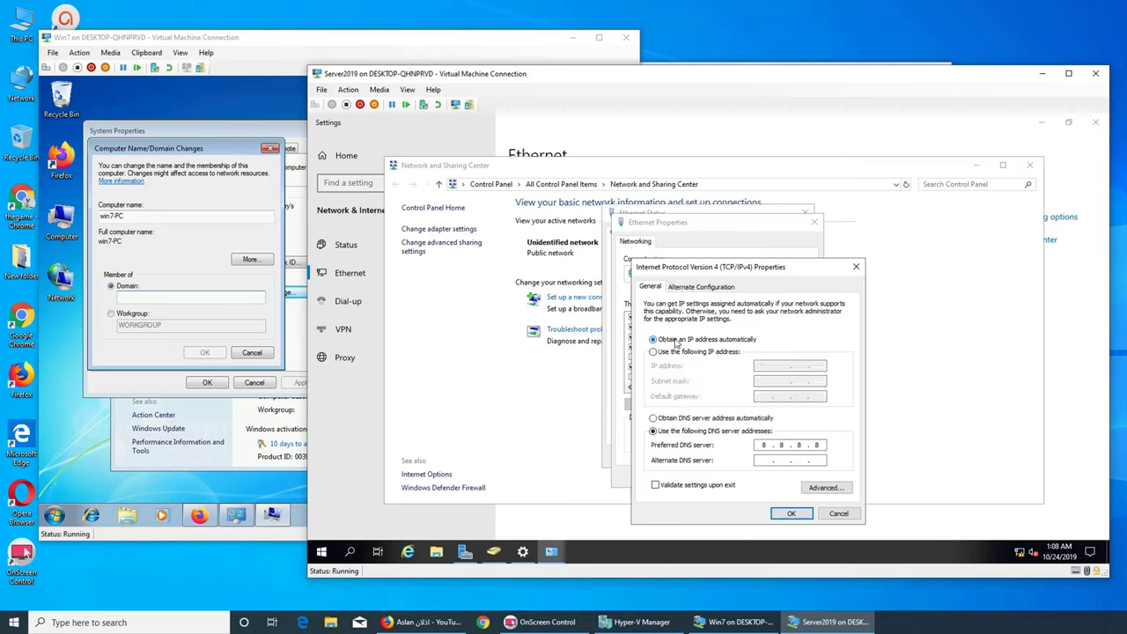
pyautogui.click(791, 514)
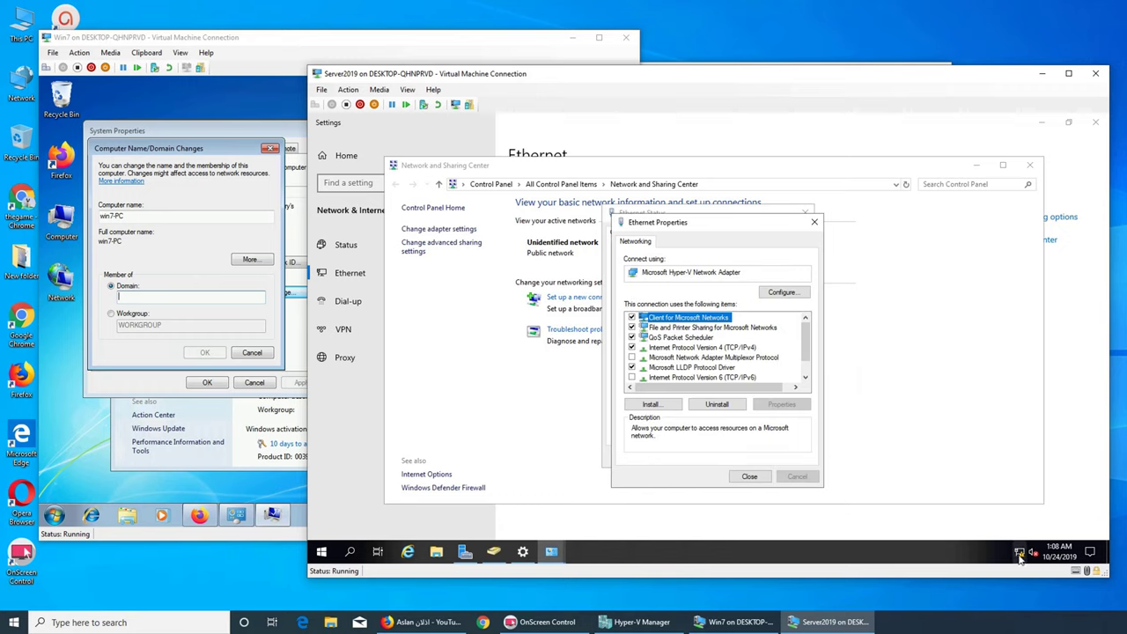
pyautogui.click(737, 478)
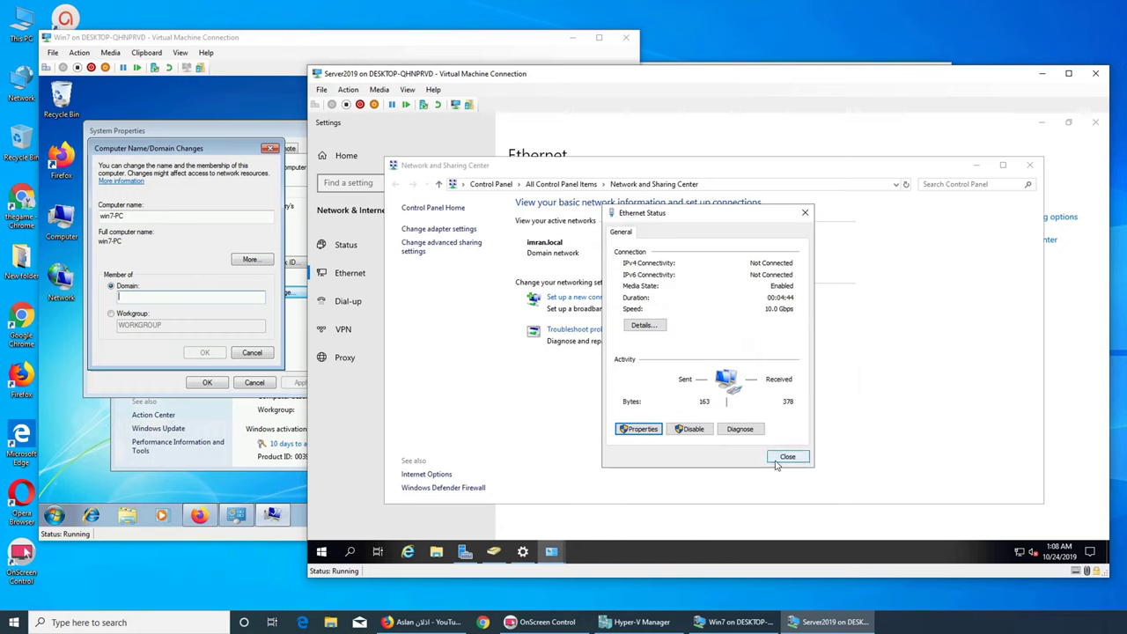
pyautogui.click(776, 462)
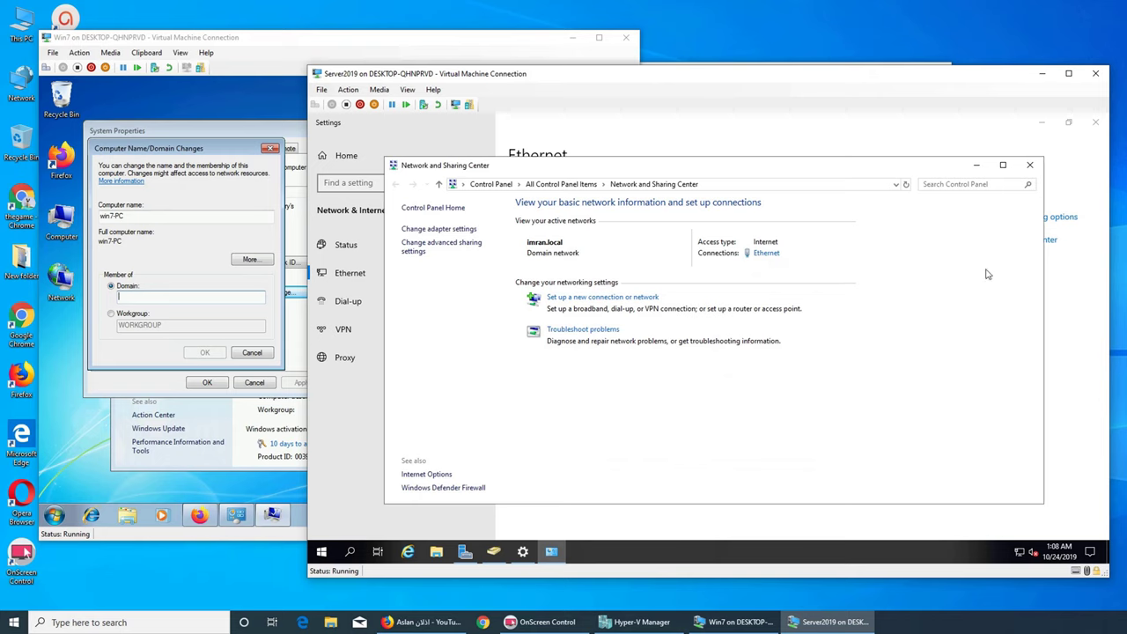
pyautogui.click(1029, 165)
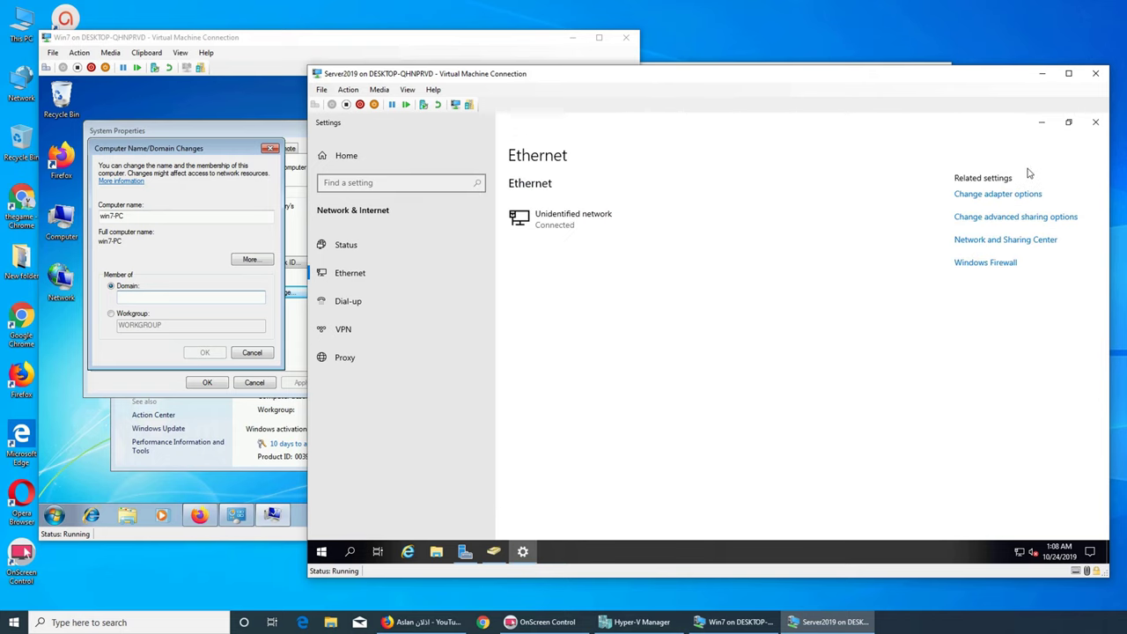
pyautogui.click(1041, 125)
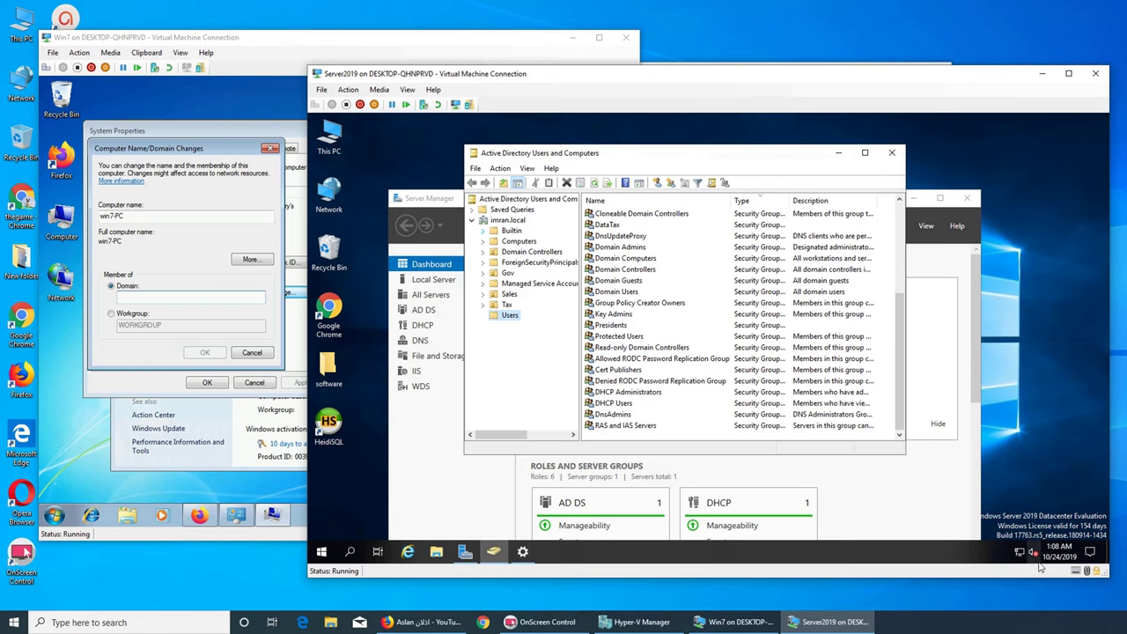
# Step: Enter imran.local as win7-PC's domain and dismiss the domain-controller-not-found error
pyautogui.moveTo(1020, 560)
pyautogui.click(183, 305)
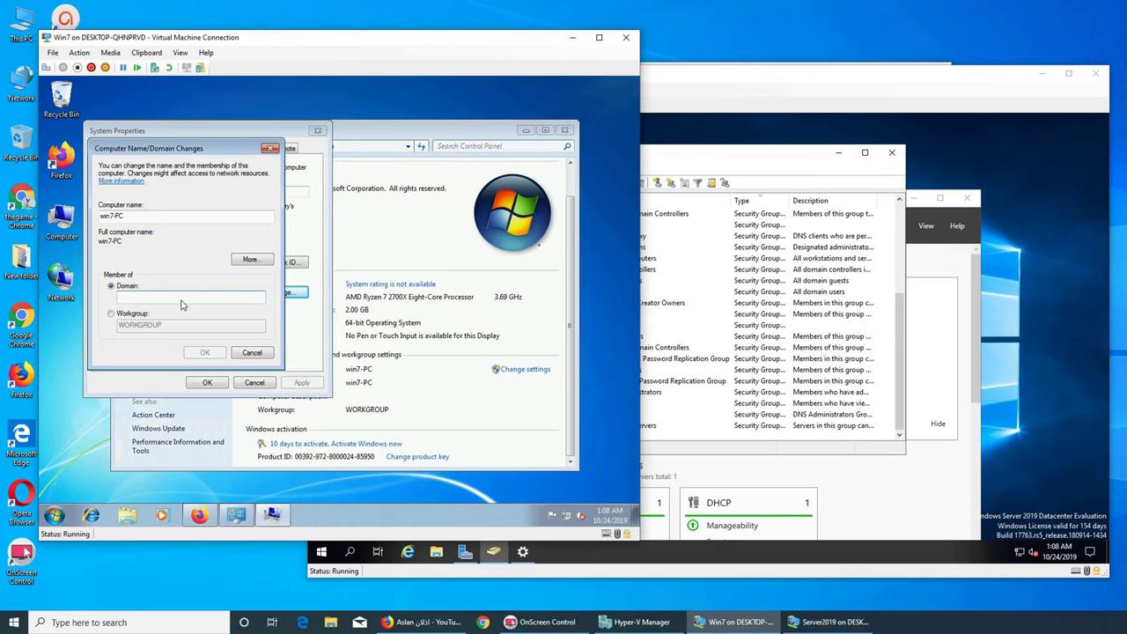
pyautogui.write('imran.local')
pyautogui.click(204, 353)
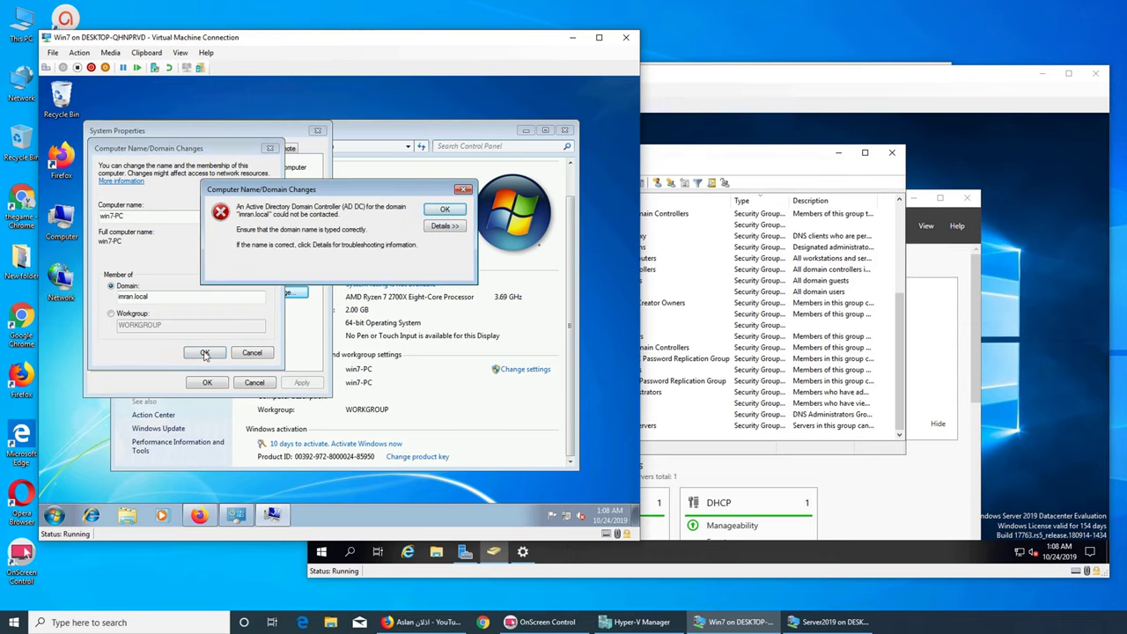
pyautogui.click(446, 211)
# Step: Cancel the domain change, then close System Properties and the System window
pyautogui.click(246, 354)
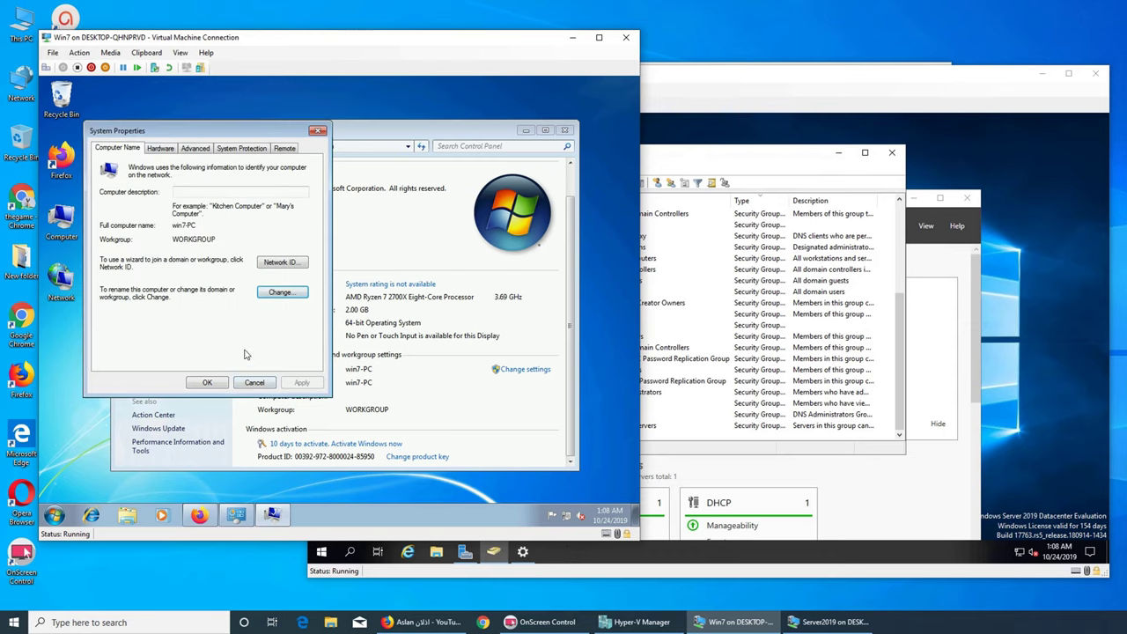
pyautogui.click(254, 382)
pyautogui.click(565, 131)
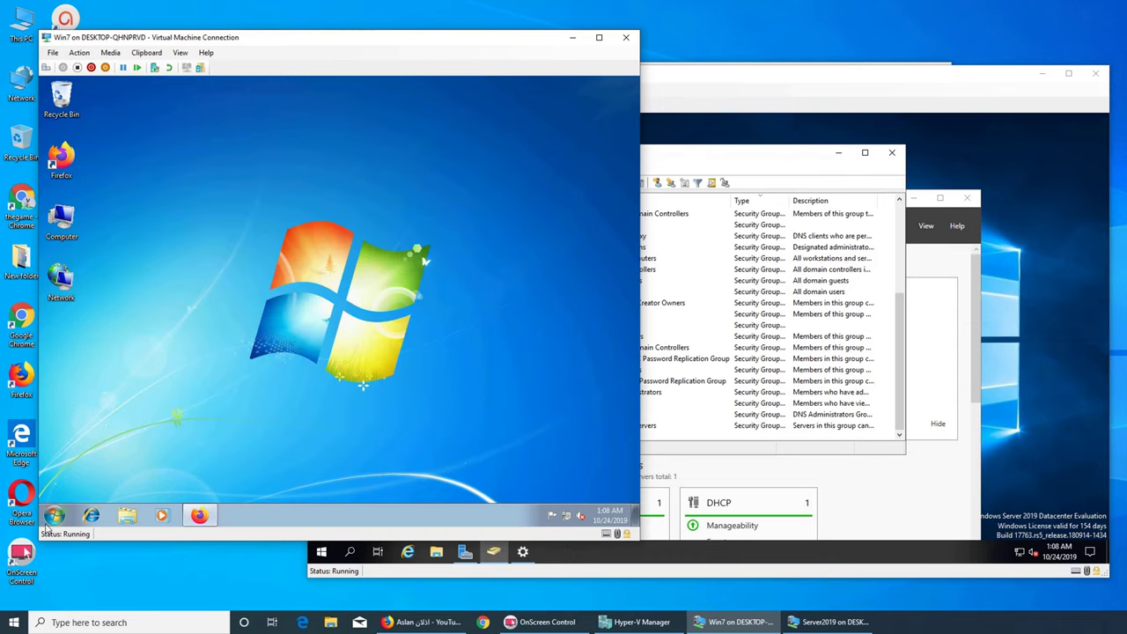
# Step: Restart the Windows 7 VM from its Start menu and bring the Server2019 window forward
pyautogui.click(53, 515)
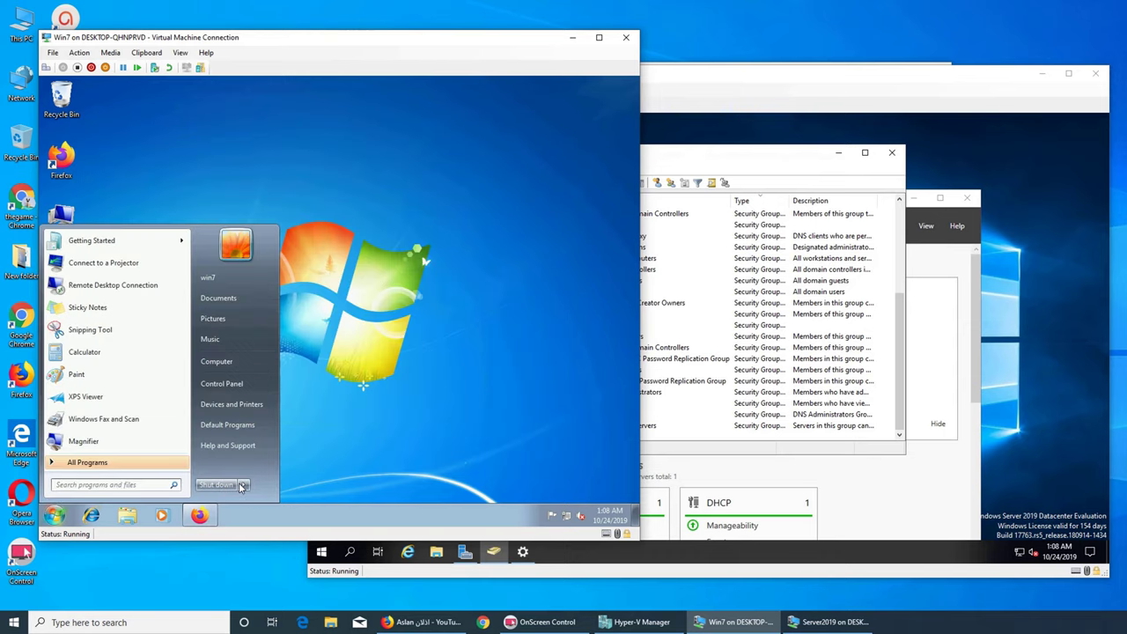
pyautogui.moveTo(243, 484)
pyautogui.click(289, 470)
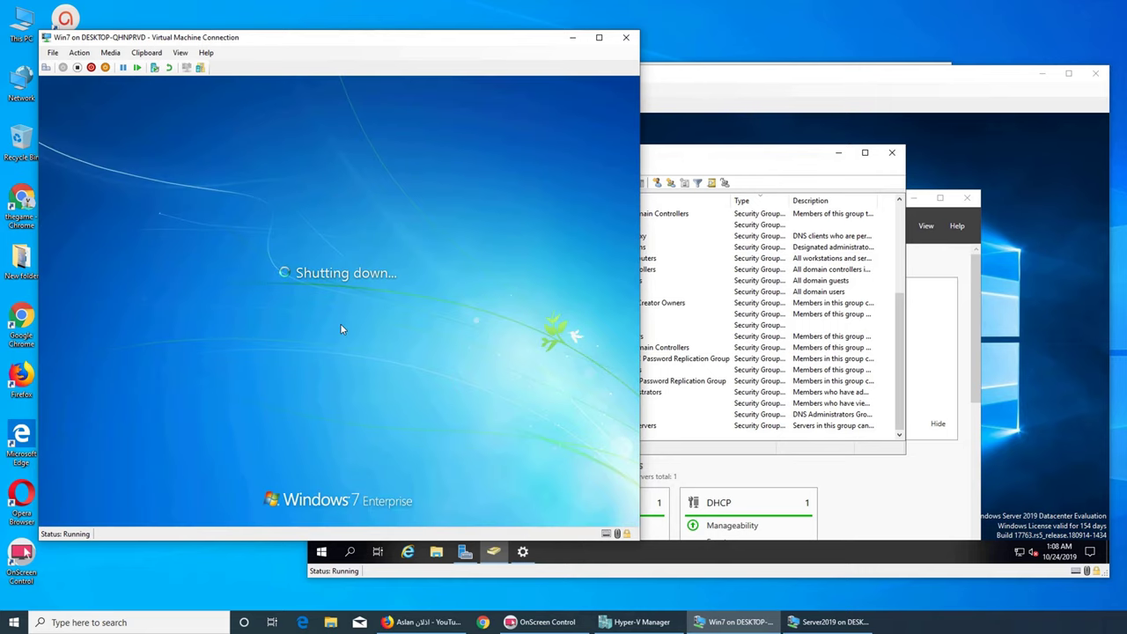
pyautogui.click(741, 154)
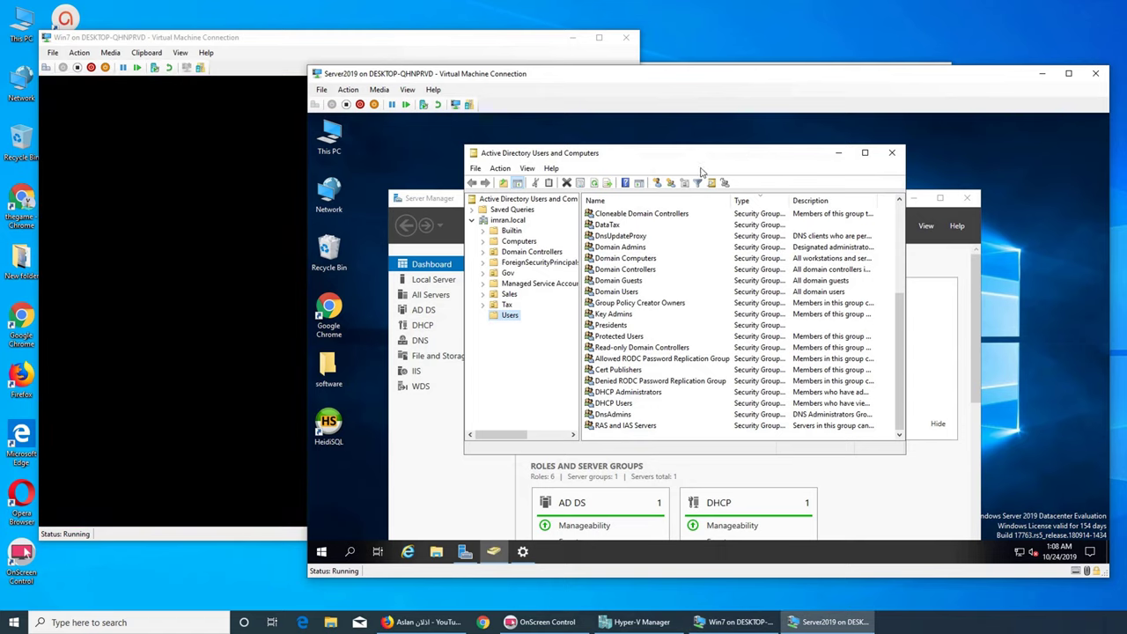
# Step: Run ipconfig in a Server2019 command prompt, showing IPv4 172.17.49.198 and gateway 172.17.49.193
pyautogui.click(321, 551)
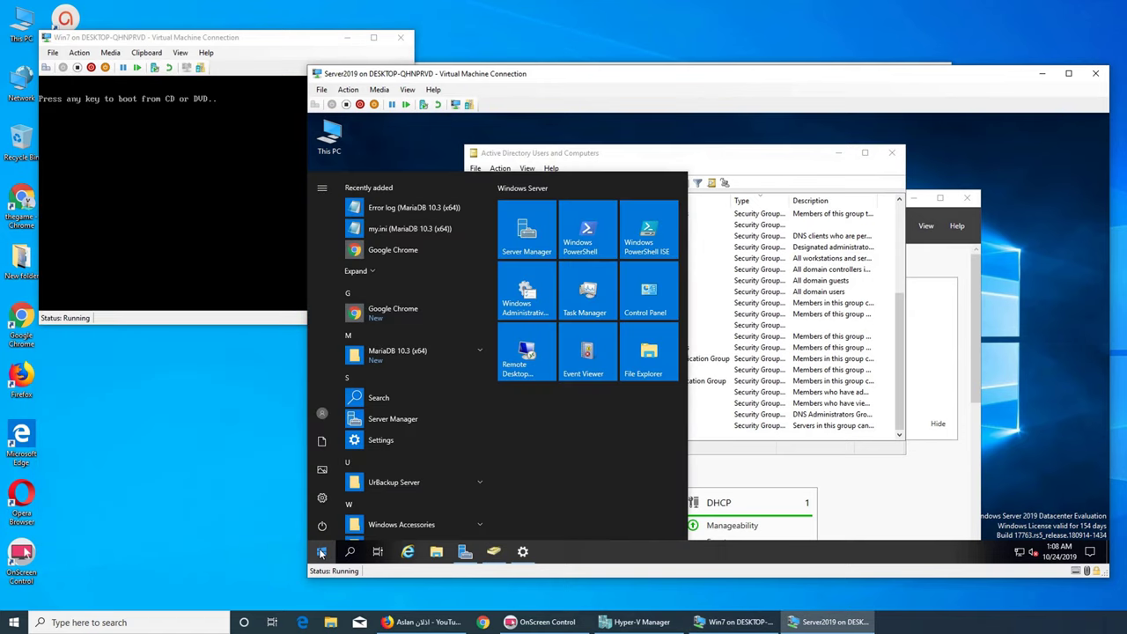
pyautogui.write('cmd')
pyautogui.press('Return')
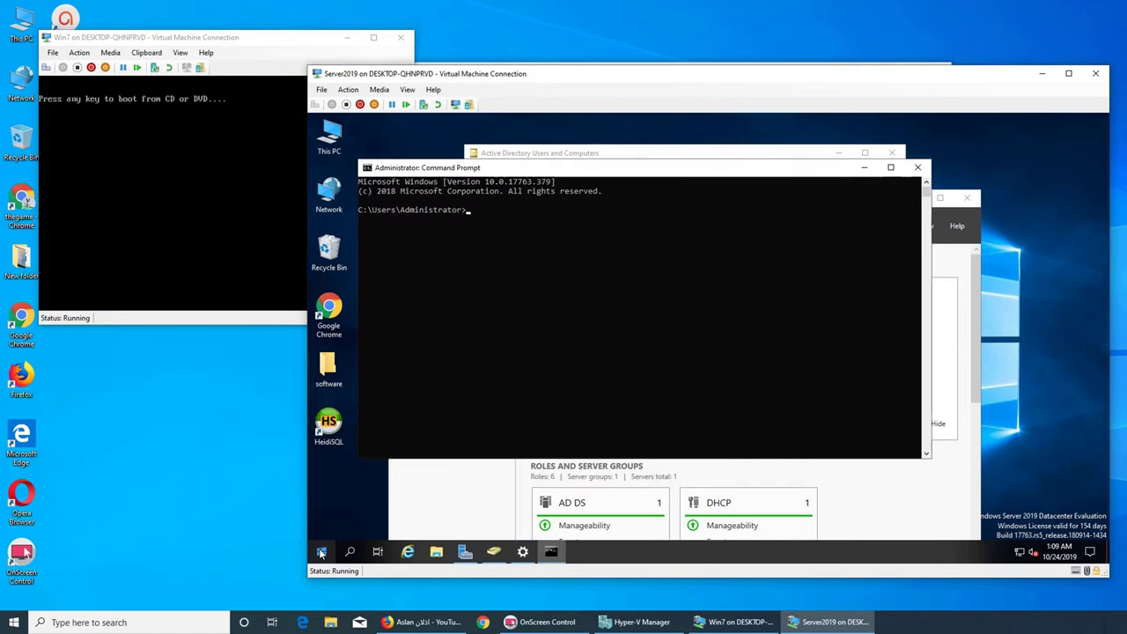
pyautogui.write('ipconfig')
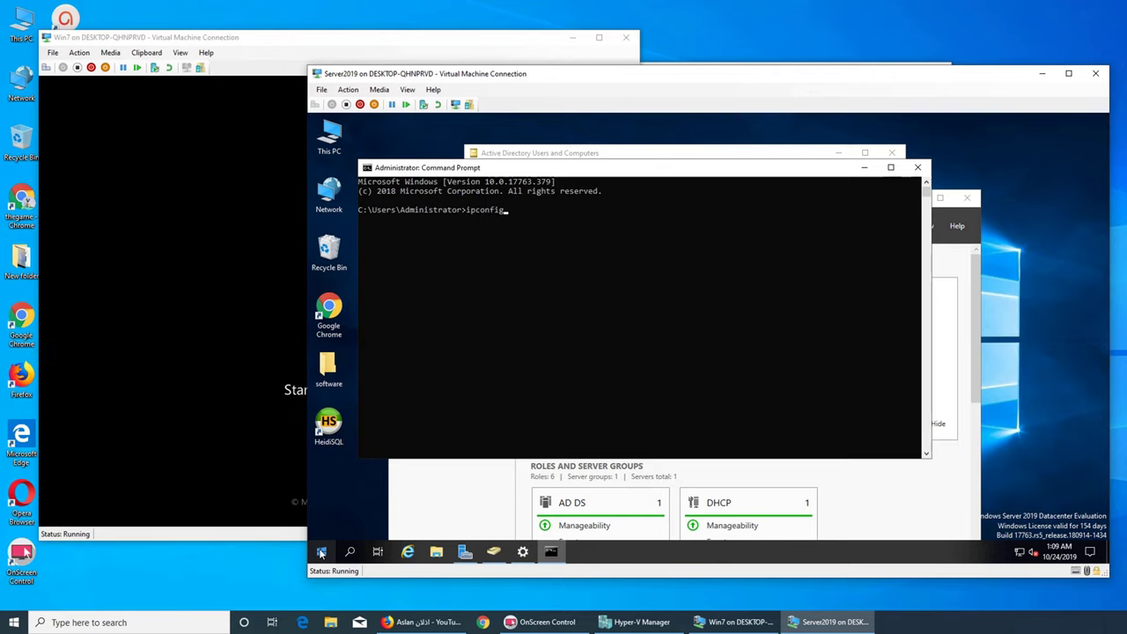
pyautogui.press('Return')
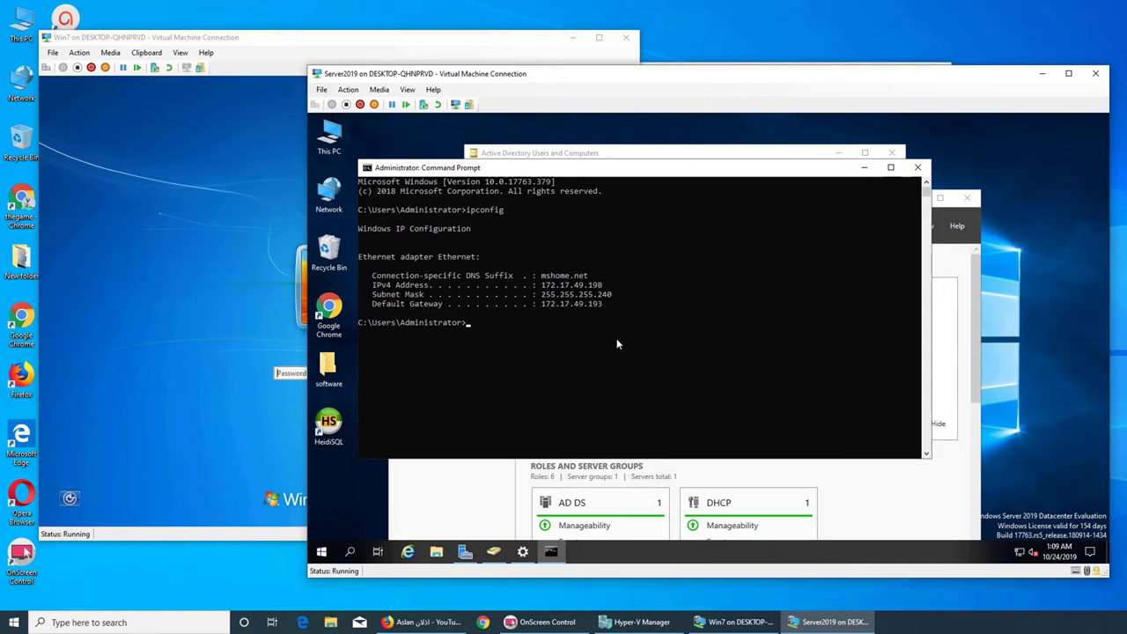
# Step: Sign in to the Windows 7 VM with the account password
pyautogui.click(152, 370)
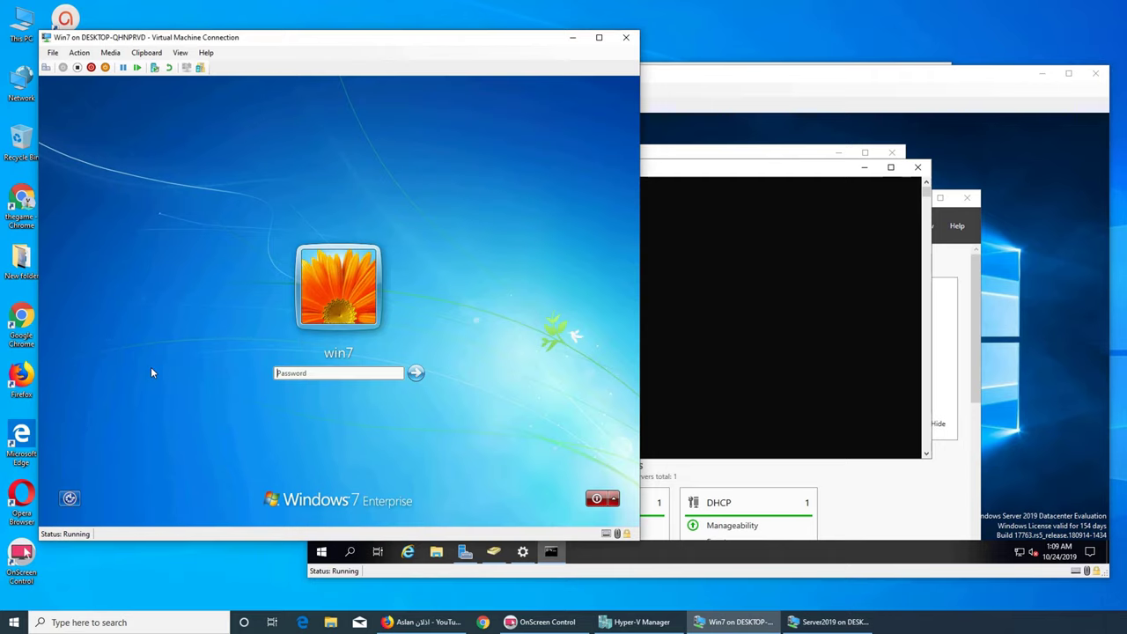
pyautogui.click(315, 375)
pyautogui.write('P@ssw0rd')
pyautogui.press('Return')
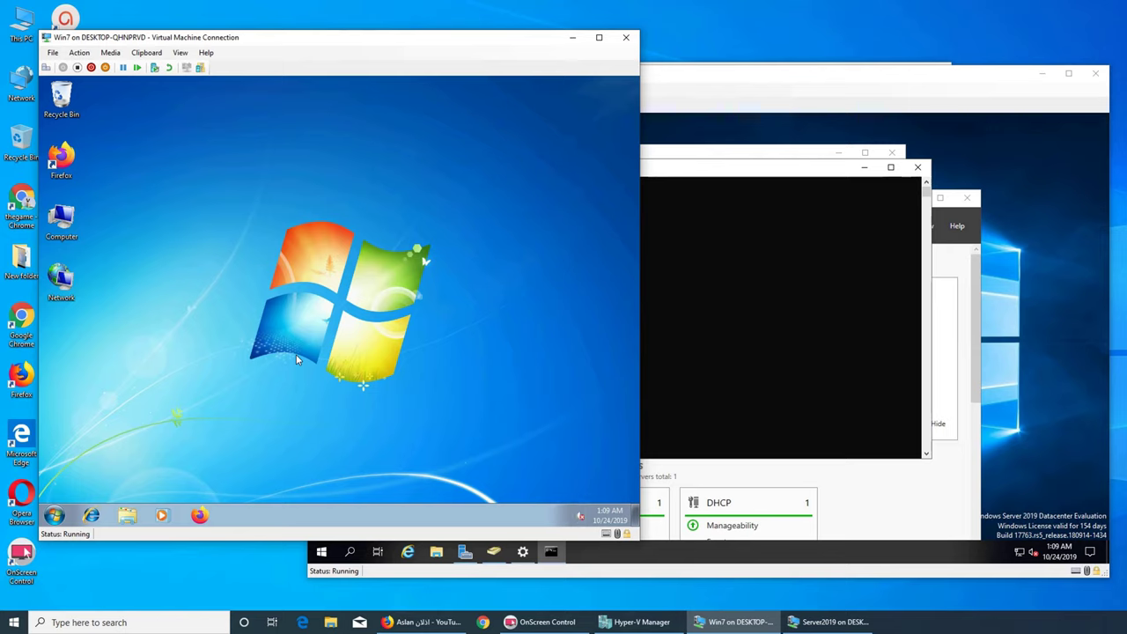
# Step: Run ipconfig in a Win7 command prompt, showing IPv4 172.17.49.205
pyautogui.click(54, 514)
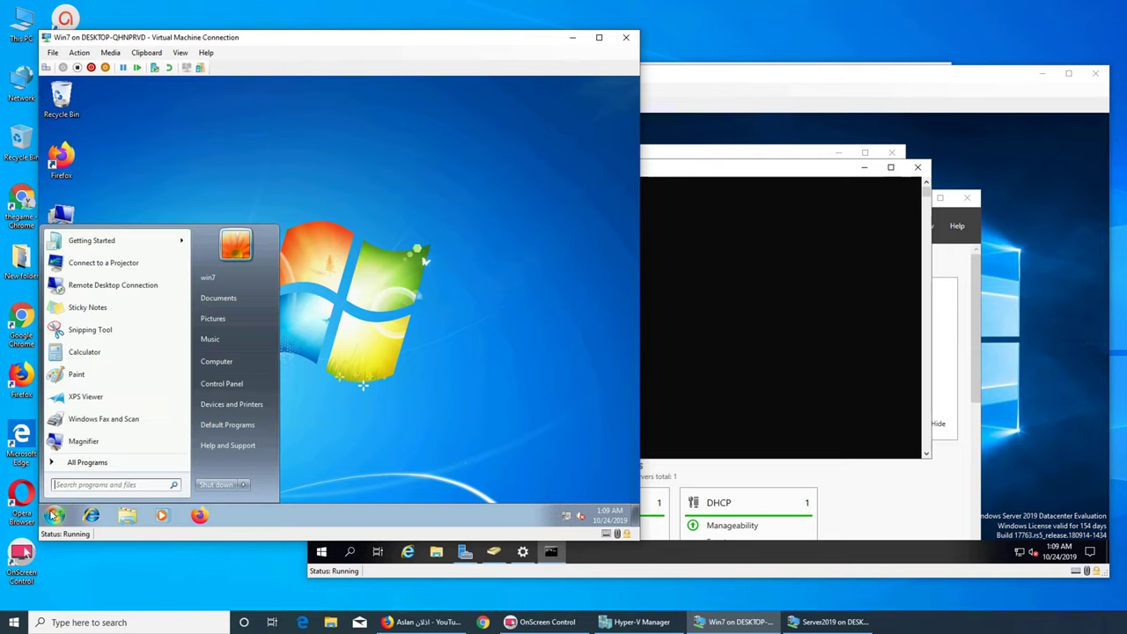
pyautogui.write('cmd')
pyautogui.press('Return')
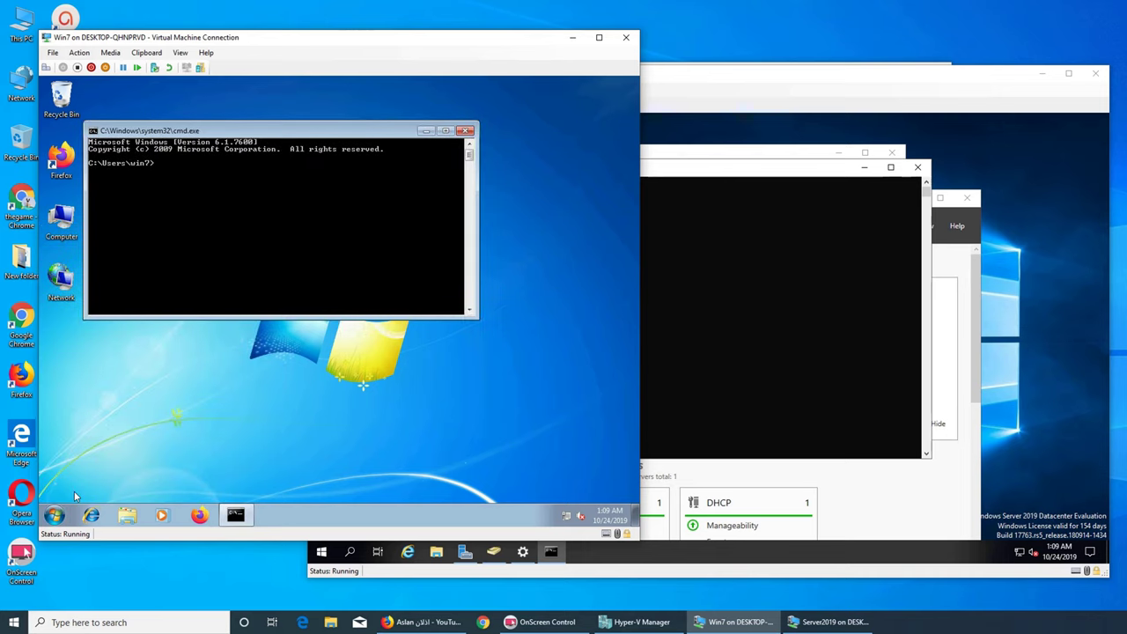
pyautogui.write('ipconfig')
pyautogui.press('Return')
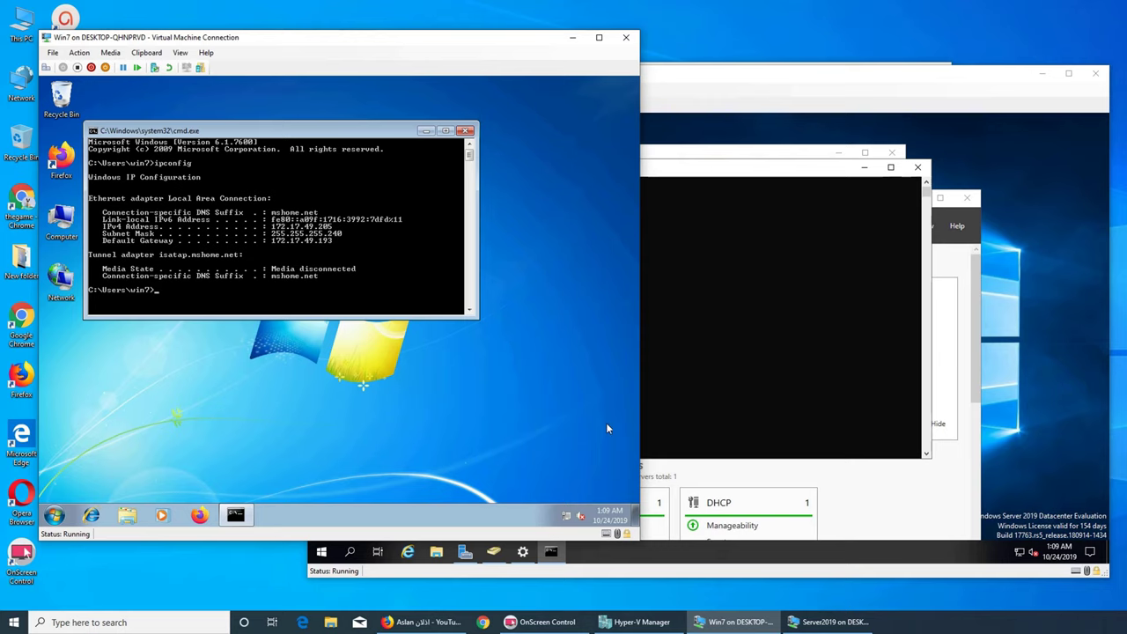
# Step: Open Win7's Computer Name/Domain Changes from Computer Properties and choose Domain membership
pyautogui.rightClick(59, 227)
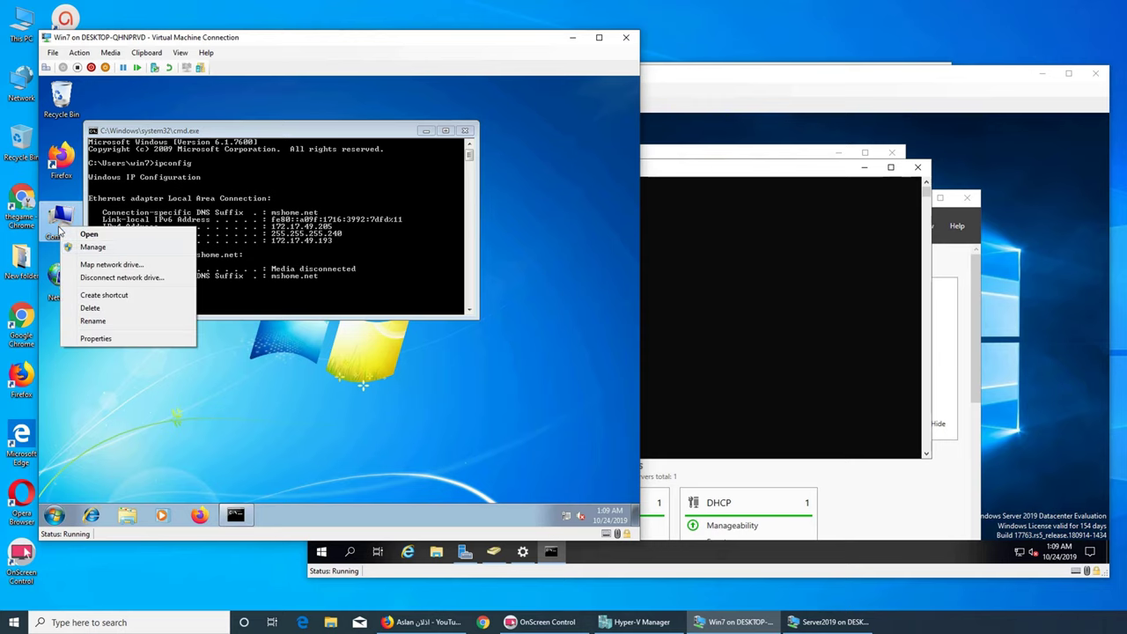
pyautogui.click(95, 339)
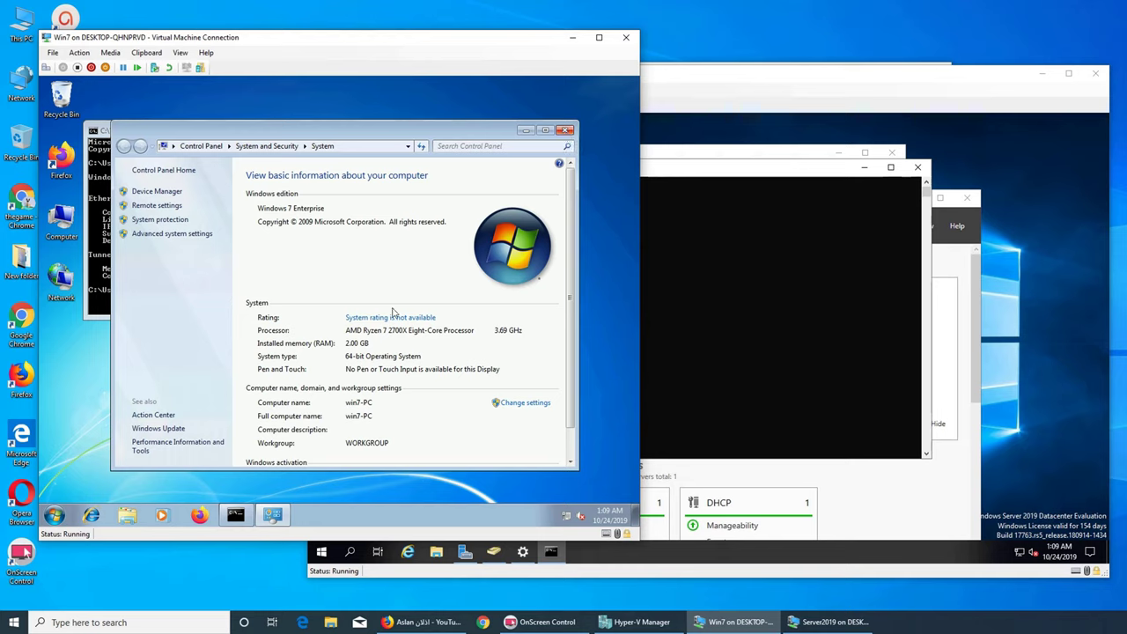
pyautogui.click(520, 407)
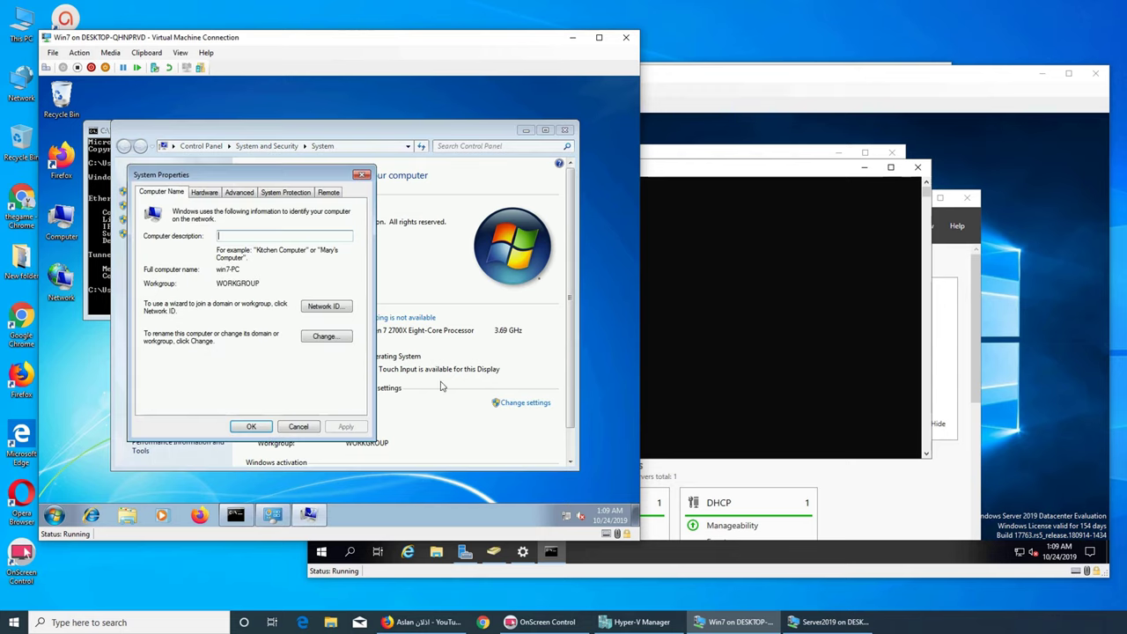
pyautogui.click(320, 339)
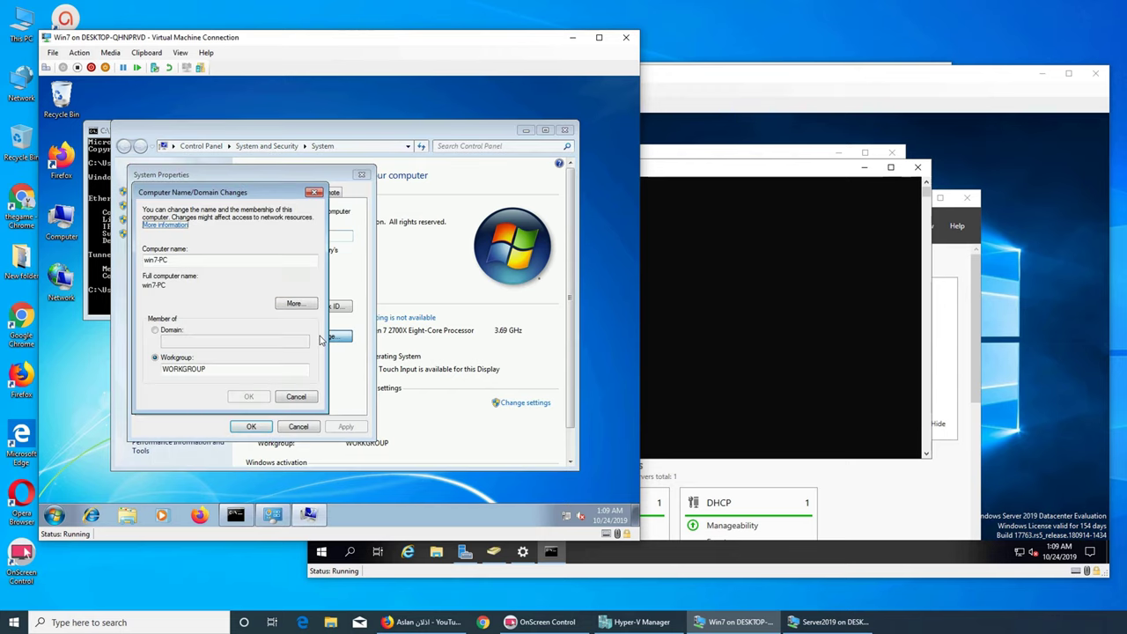
pyautogui.click(158, 330)
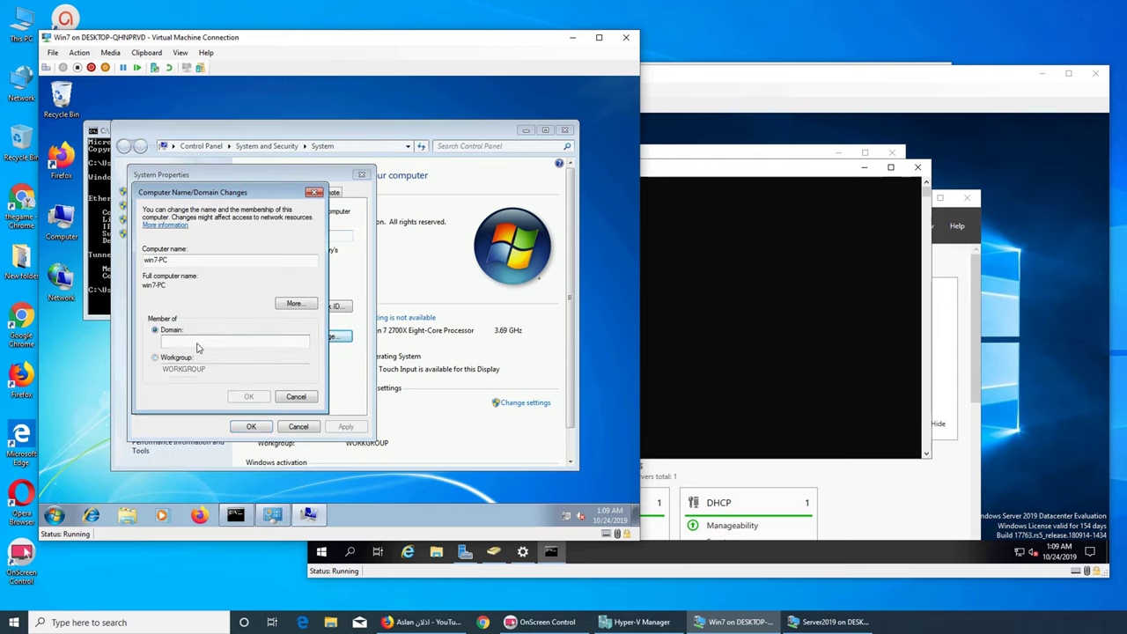
# Step: Submit imran.local, review the 'DNS name does not exist' error details, and close the dialogs
pyautogui.click(197, 341)
pyautogui.write('imran,local')
pyautogui.click(248, 396)
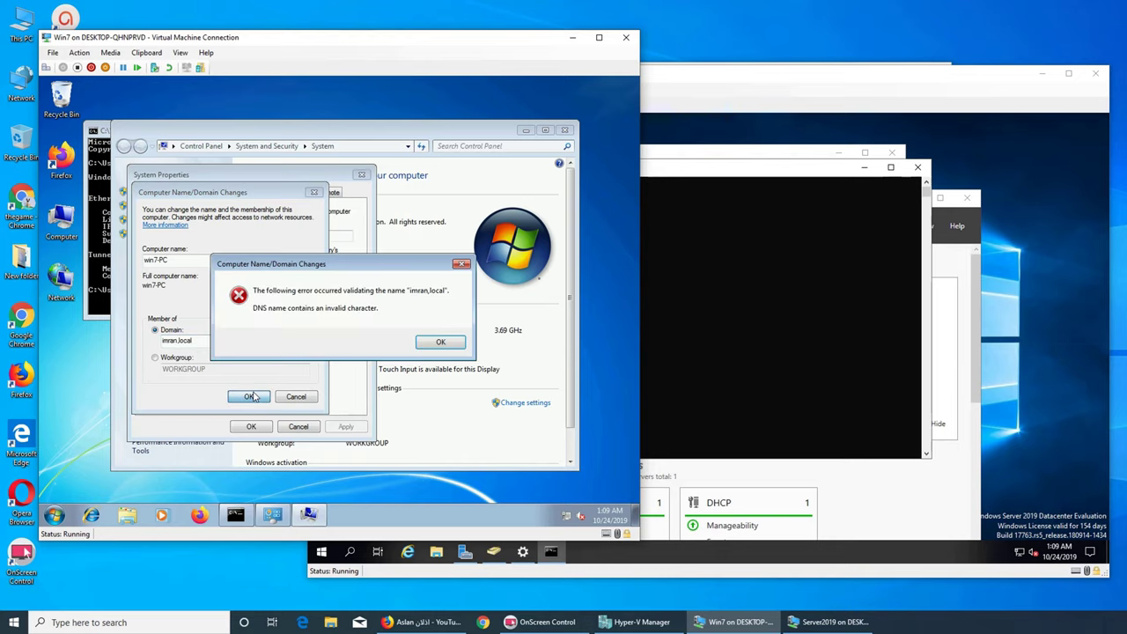
pyautogui.click(441, 343)
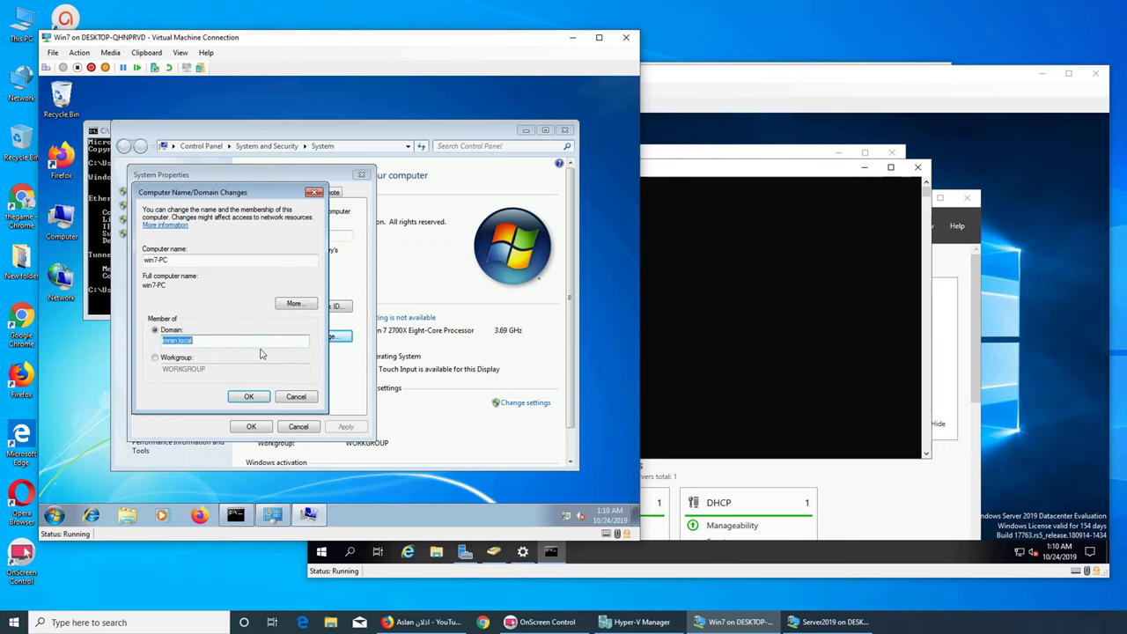
pyautogui.write('im')
pyautogui.click(259, 398)
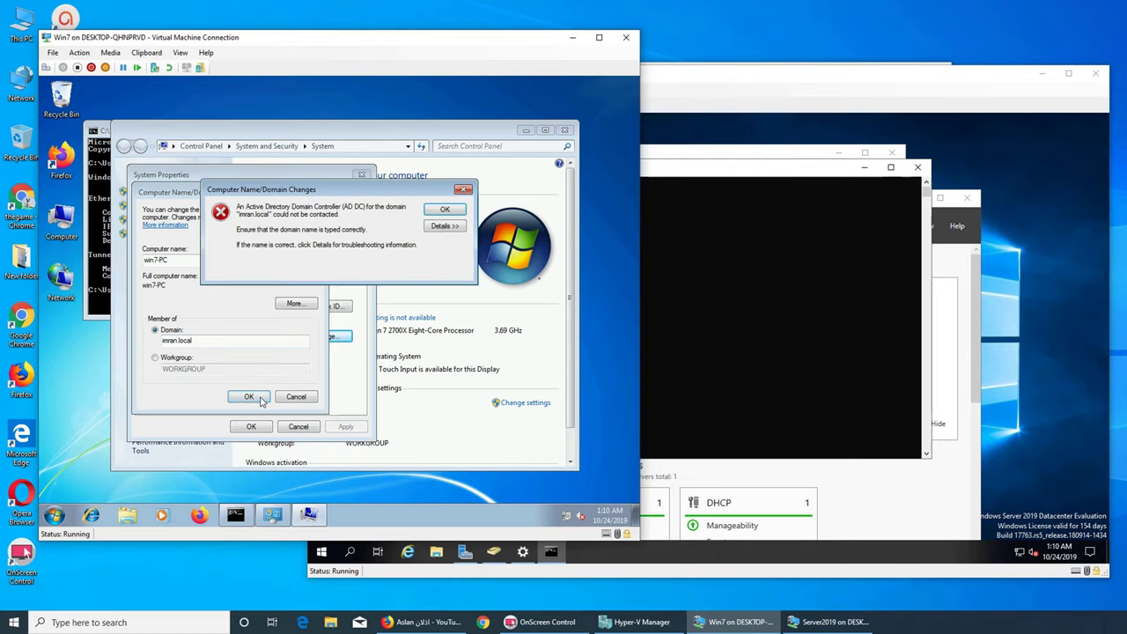
pyautogui.click(445, 226)
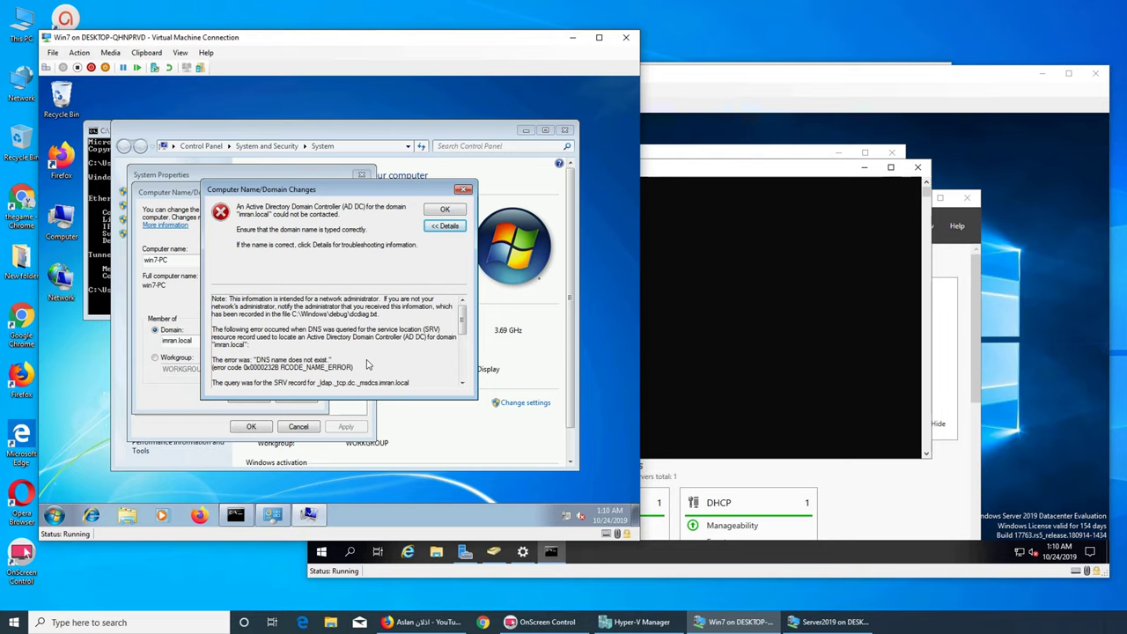
pyautogui.click(462, 189)
pyautogui.click(313, 192)
# Step: Close System Properties, the System window and the command prompt
pyautogui.click(361, 175)
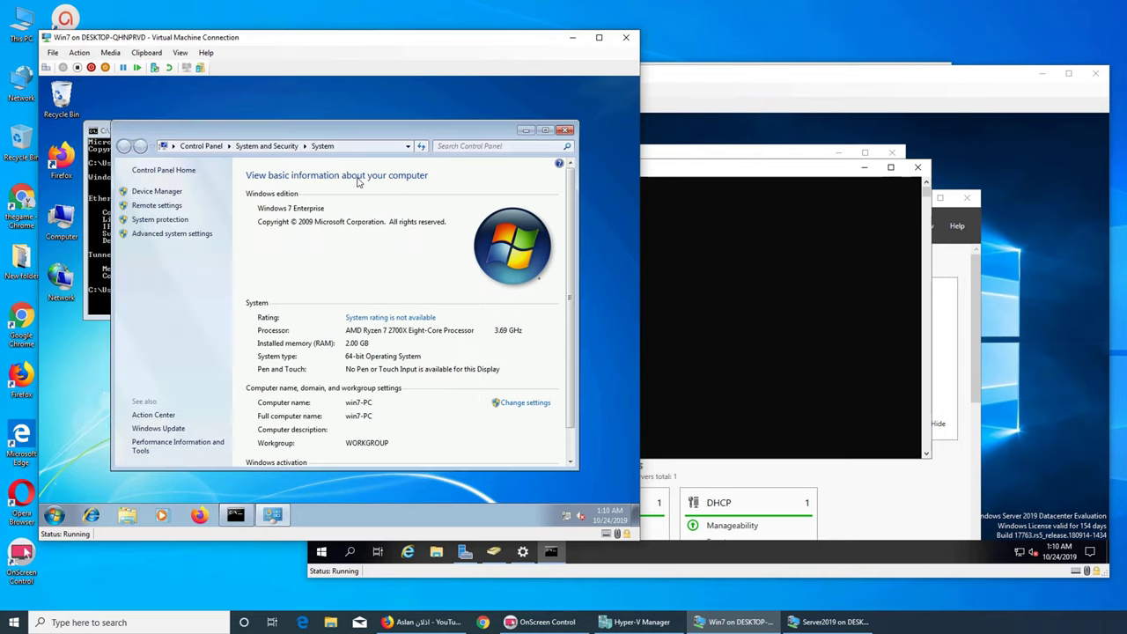
pyautogui.click(529, 130)
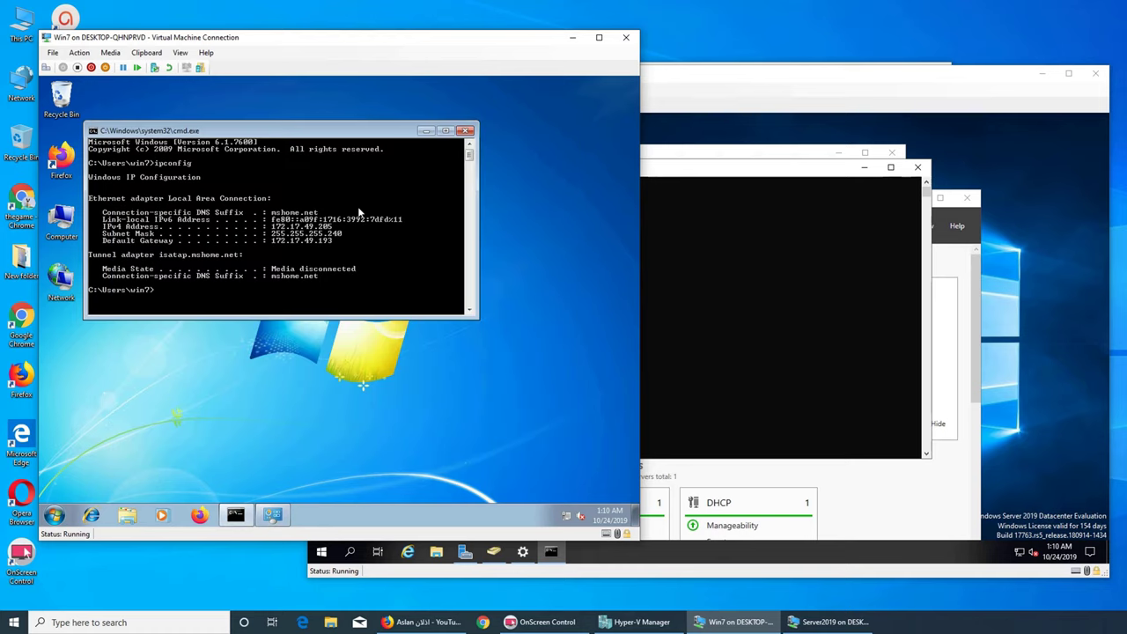
pyautogui.click(466, 133)
# Step: Allow Remote Desktop connections from any version in Win7's remote settings
pyautogui.rightClick(64, 229)
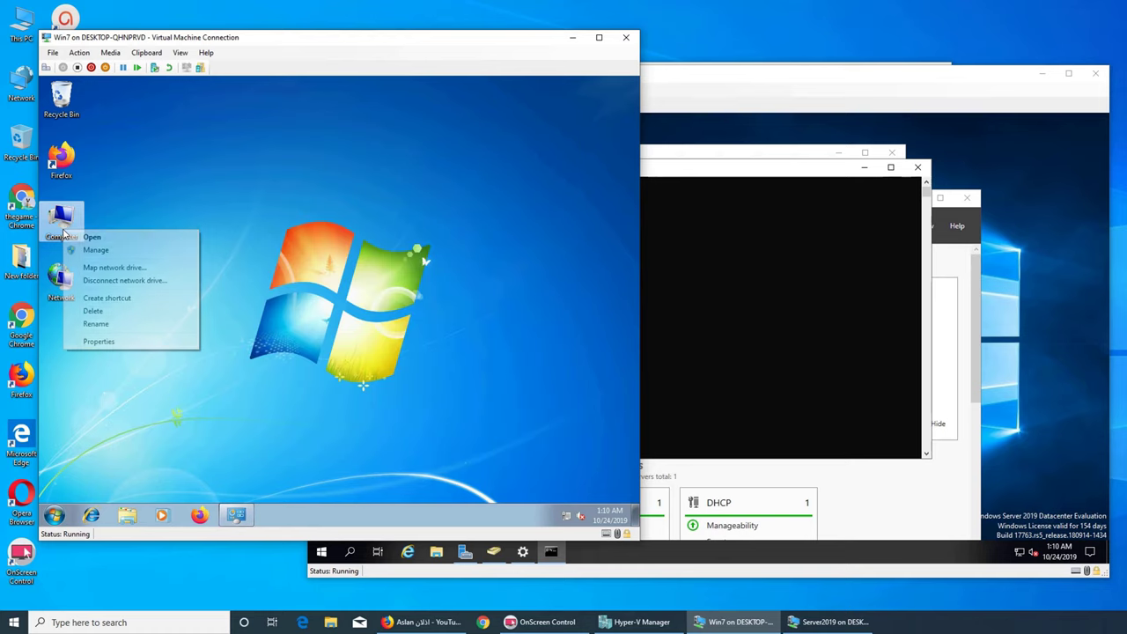
pyautogui.click(99, 342)
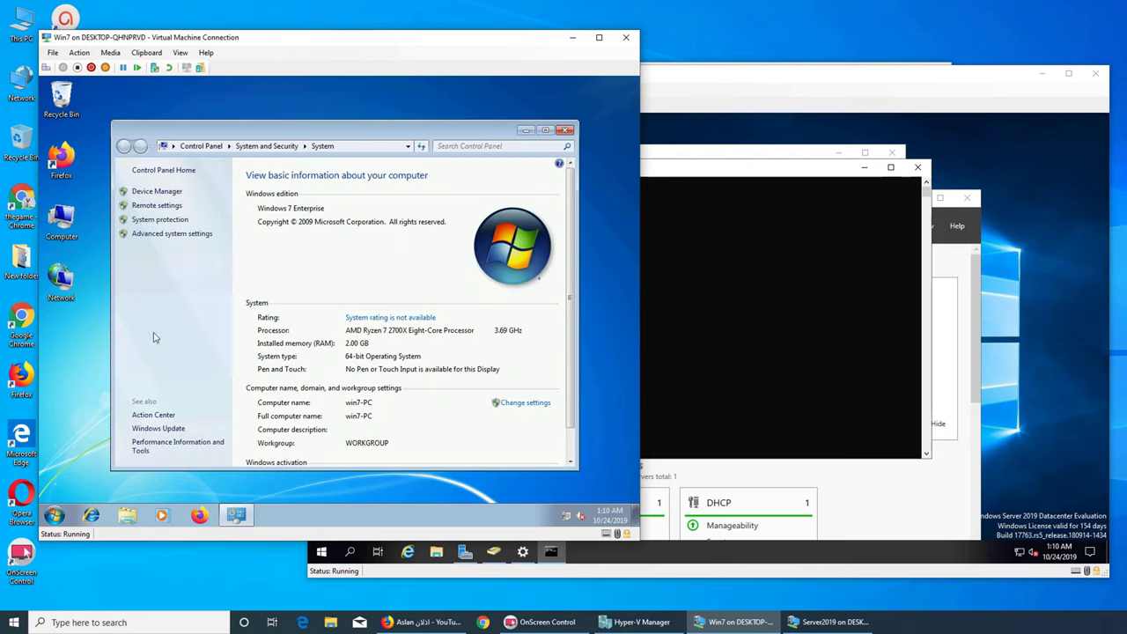
pyautogui.click(176, 207)
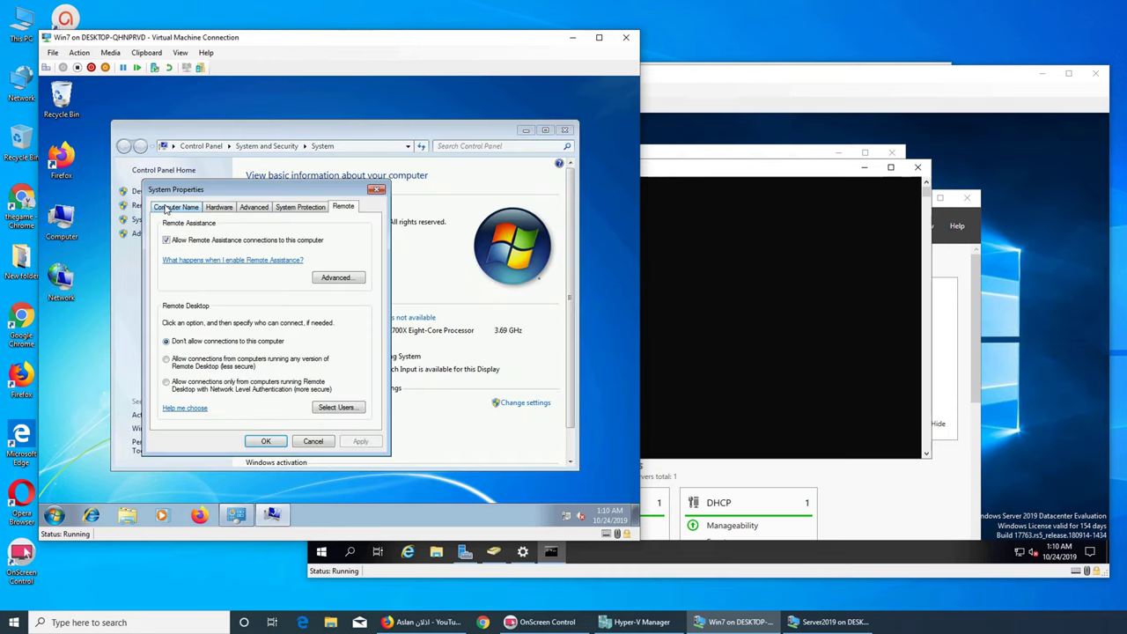
pyautogui.click(202, 362)
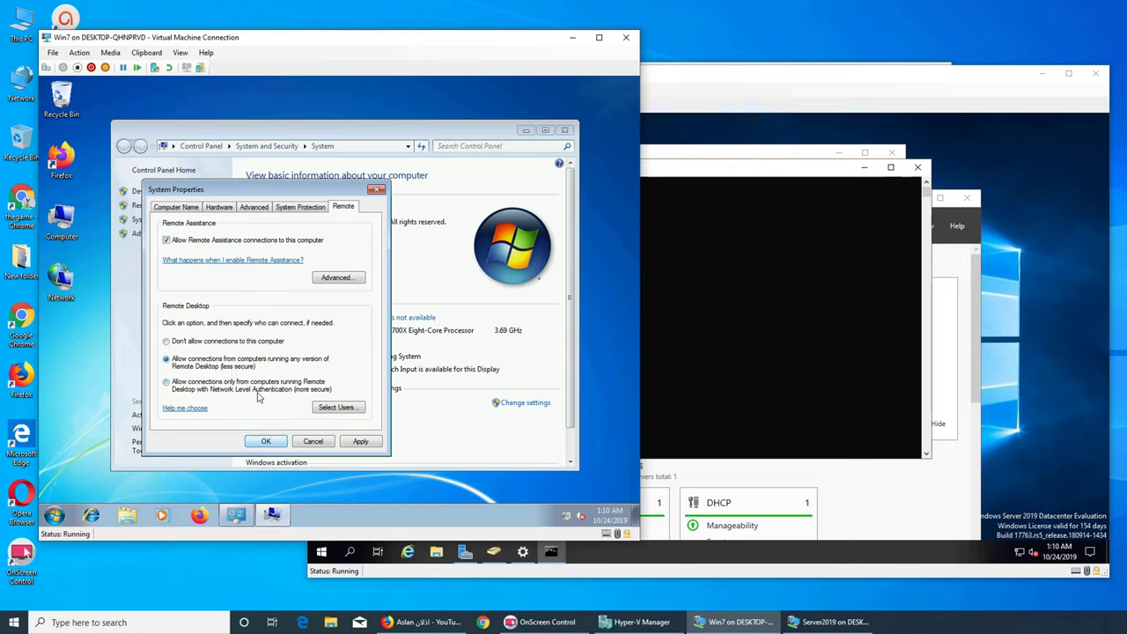
pyautogui.click(265, 441)
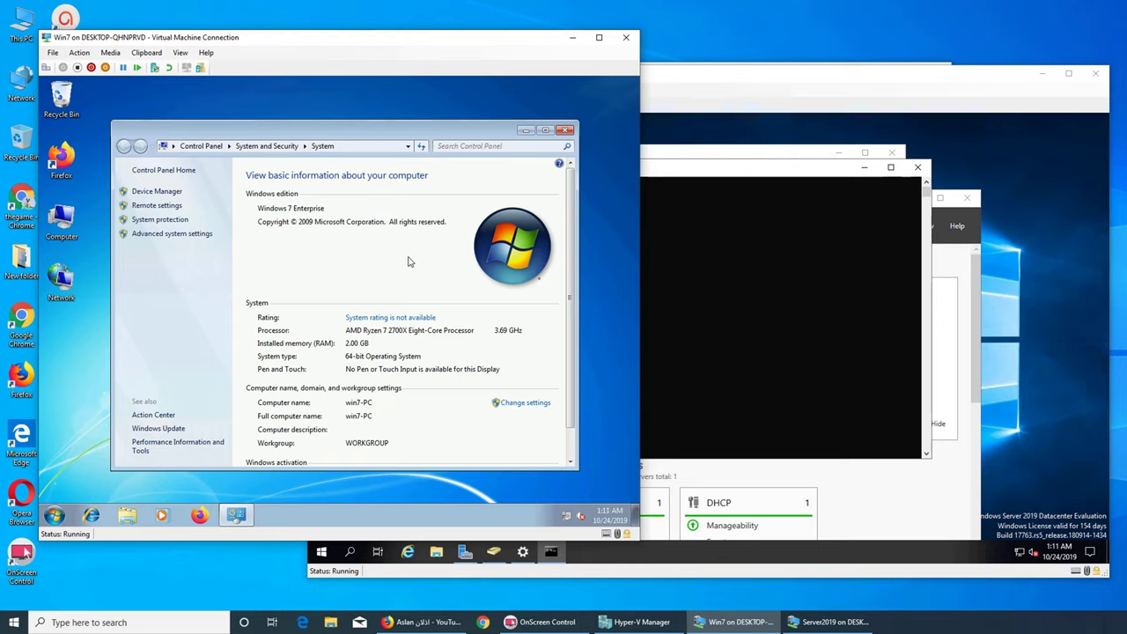
pyautogui.rightClick(66, 222)
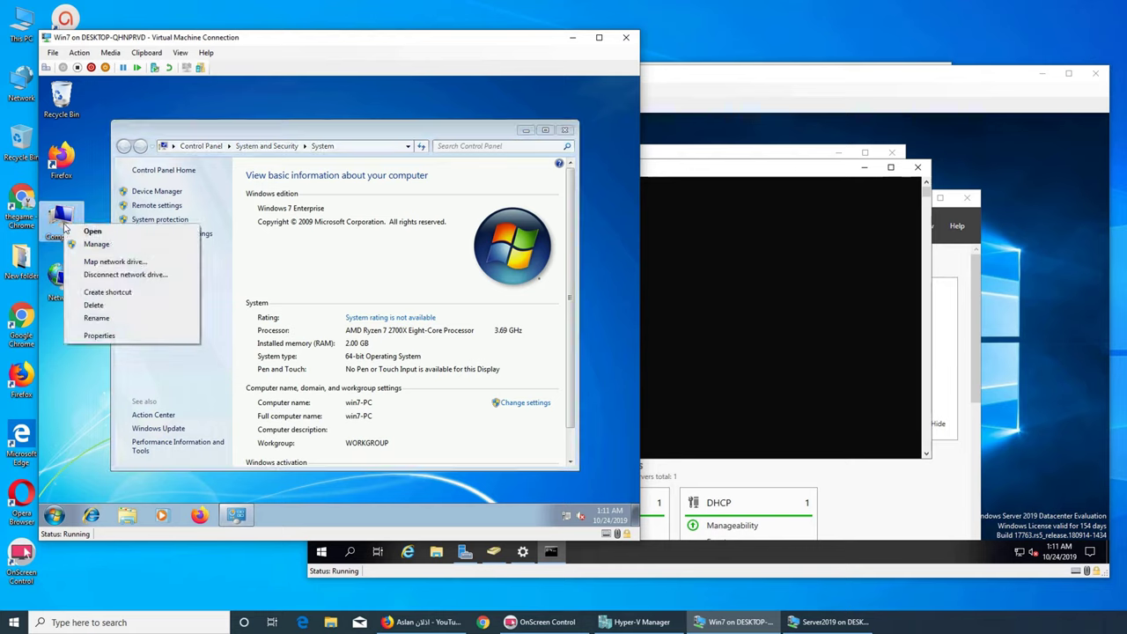
pyautogui.click(95, 340)
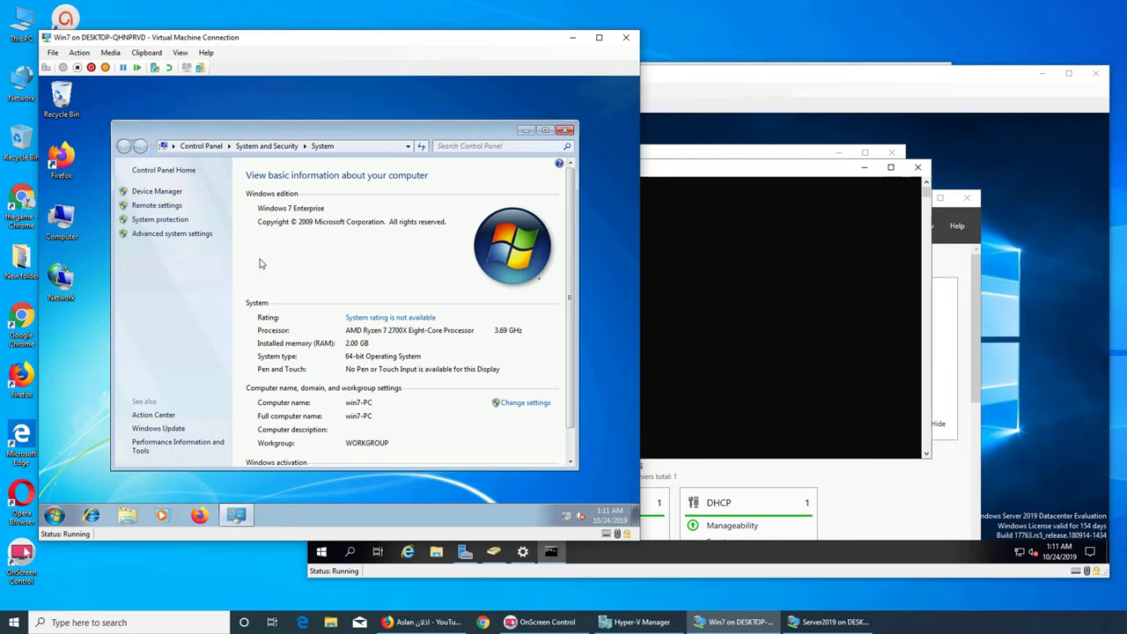
pyautogui.rightClick(61, 231)
pyautogui.click(97, 334)
pyautogui.click(523, 406)
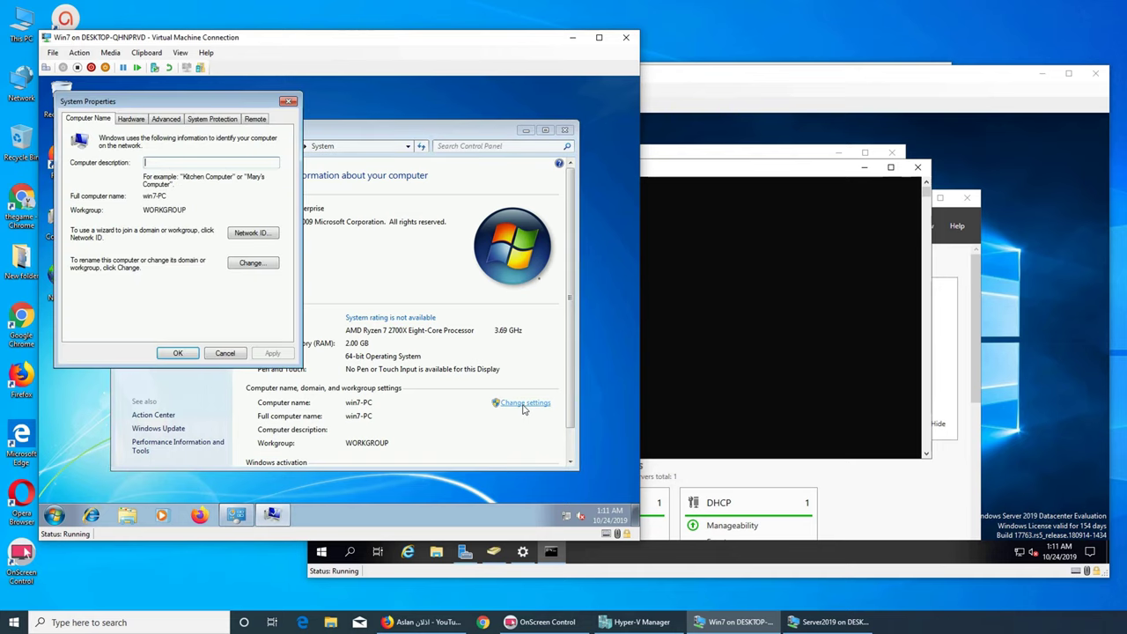
pyautogui.click(250, 264)
pyautogui.click(99, 258)
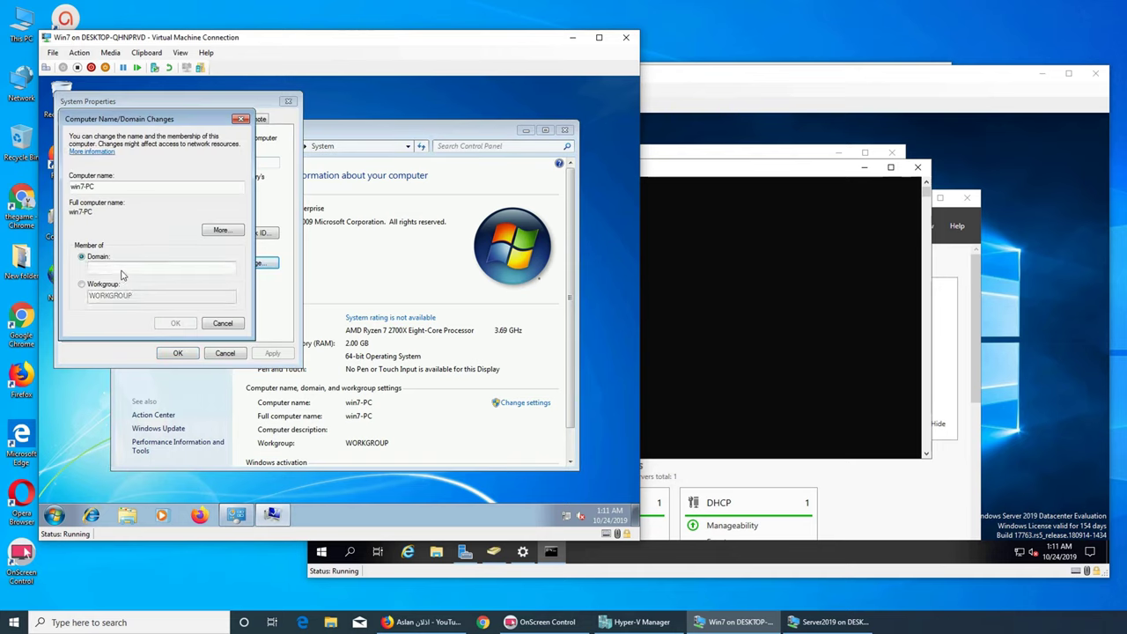
pyautogui.write('imran.local')
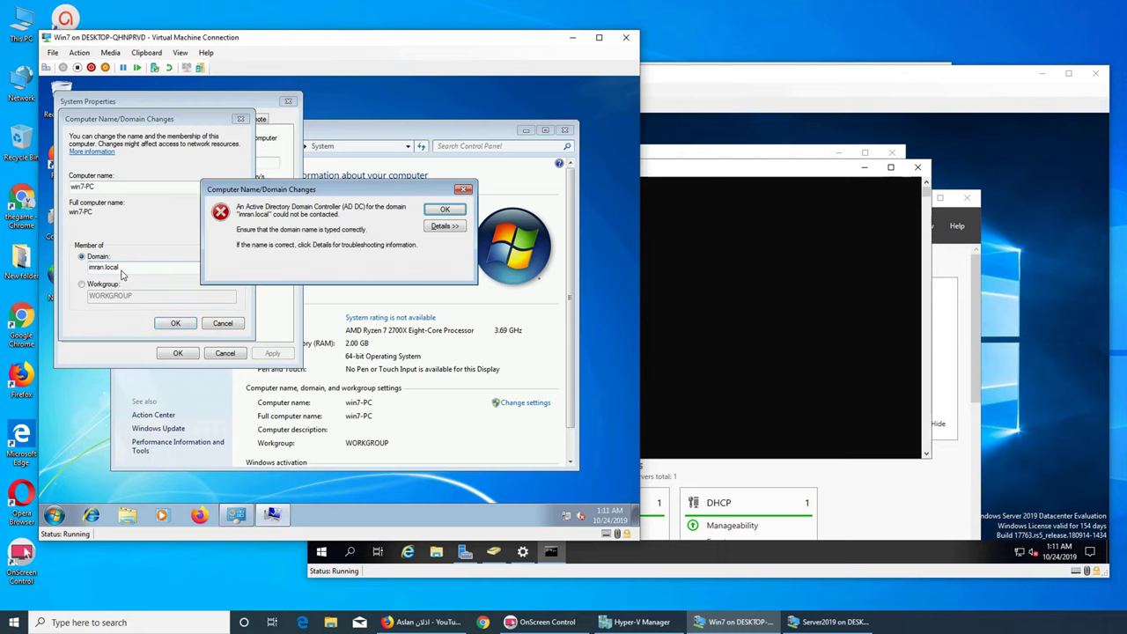
pyautogui.click(444, 226)
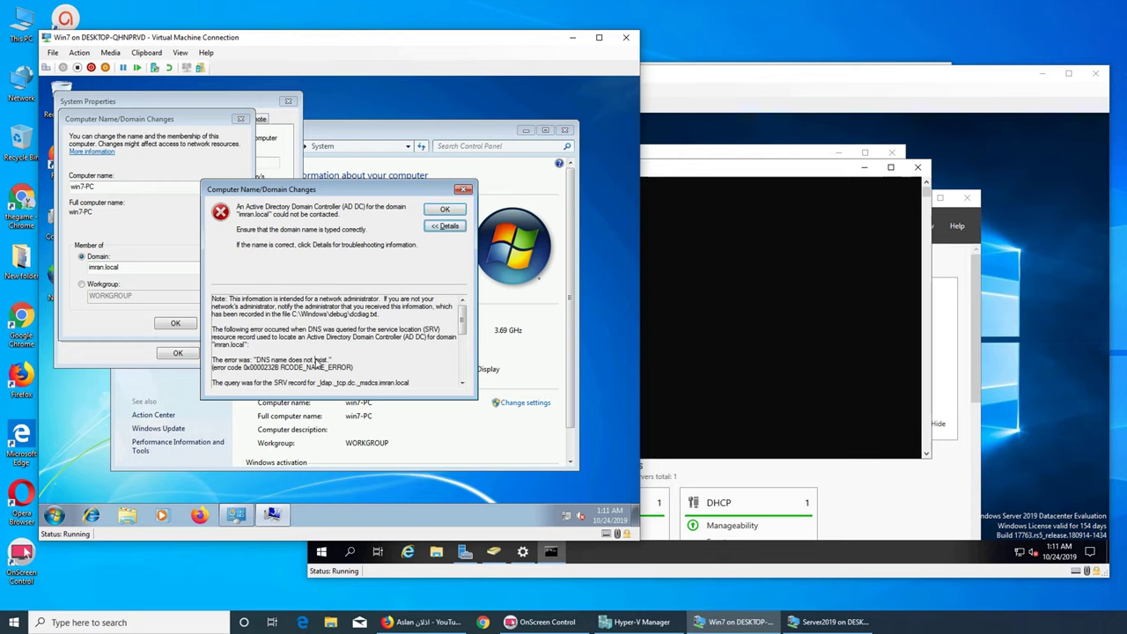
pyautogui.scroll(-2, 315, 363)
pyautogui.scroll(-1, 315, 363)
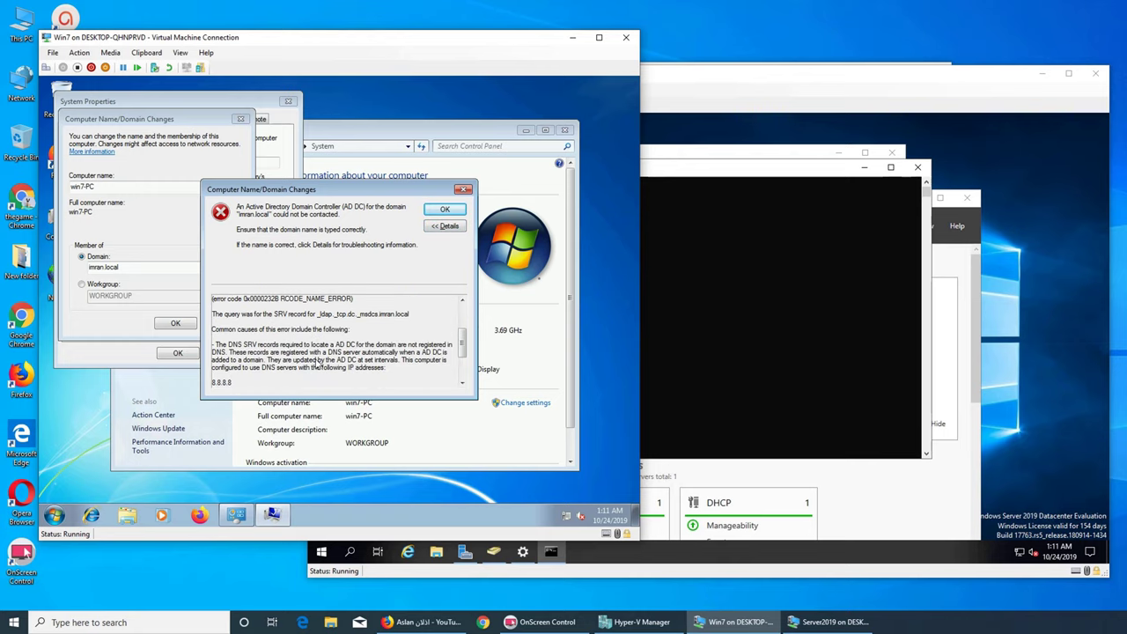
pyautogui.scroll(-2, 315, 363)
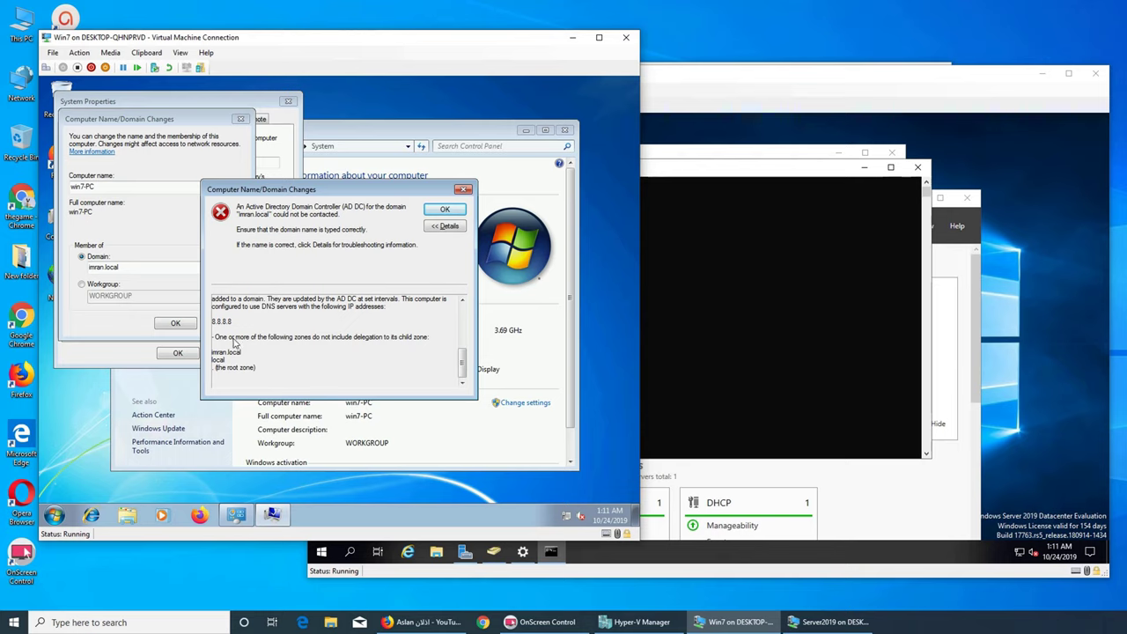
pyautogui.click(463, 191)
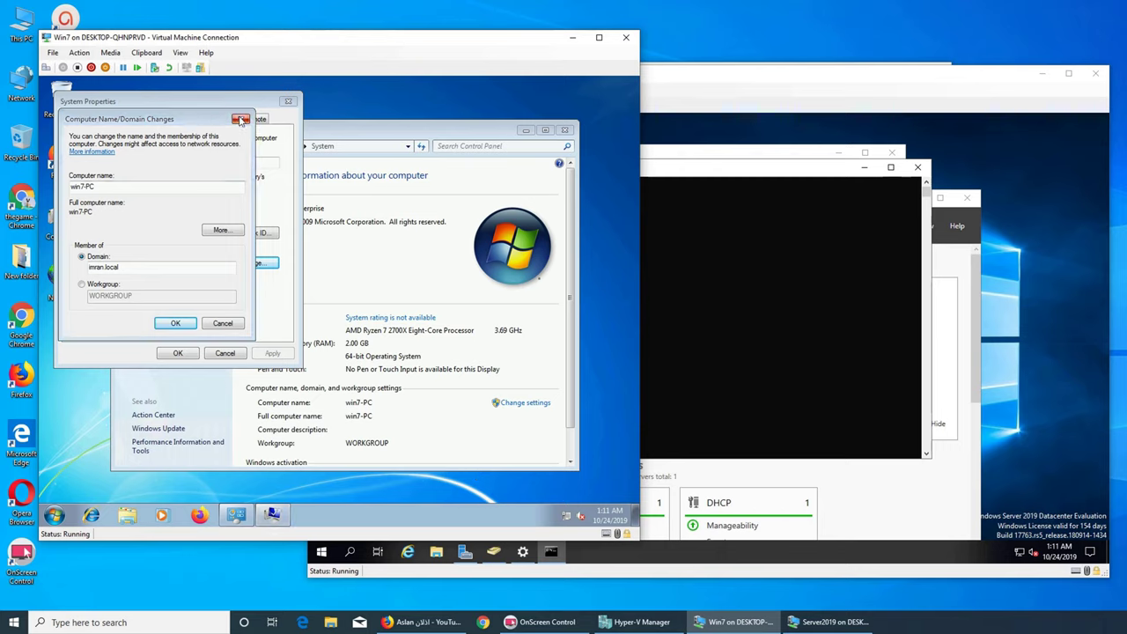
pyautogui.click(240, 120)
pyautogui.click(291, 101)
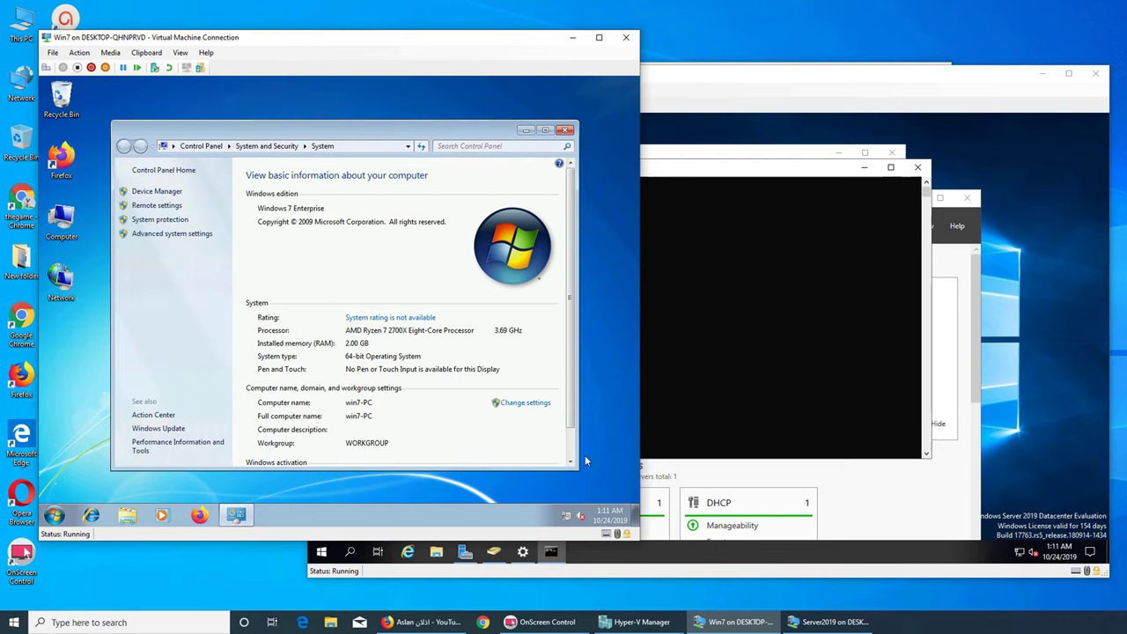
# Step: Open the Local Area Connection's TCP/IPv4 properties via Network and Sharing Center
pyautogui.click(570, 519)
pyautogui.rightClick(571, 519)
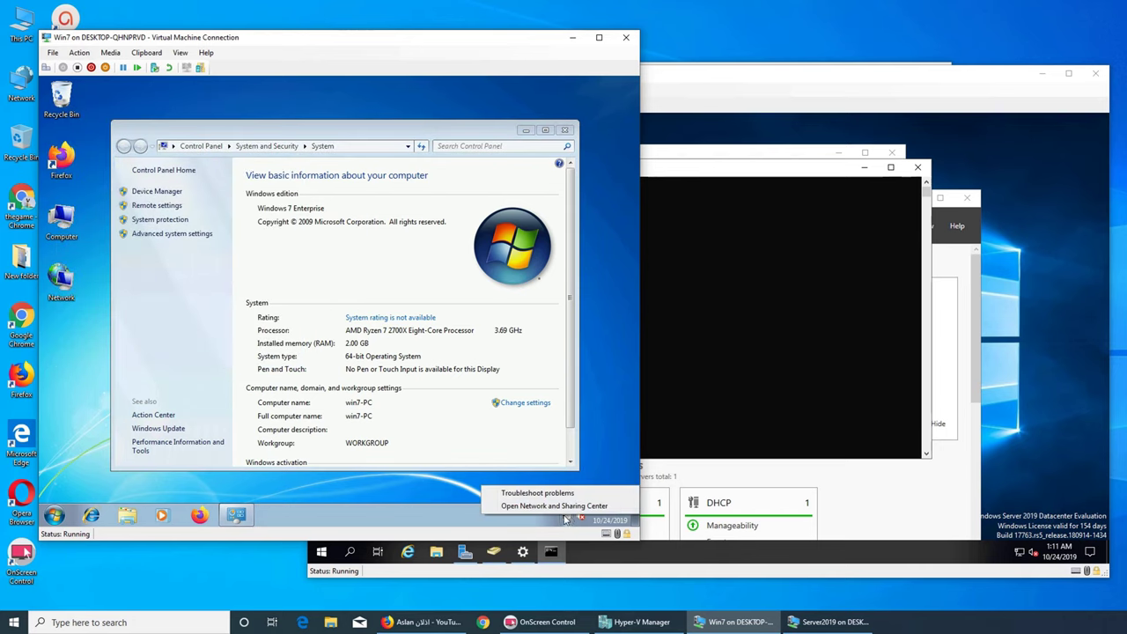
pyautogui.click(536, 506)
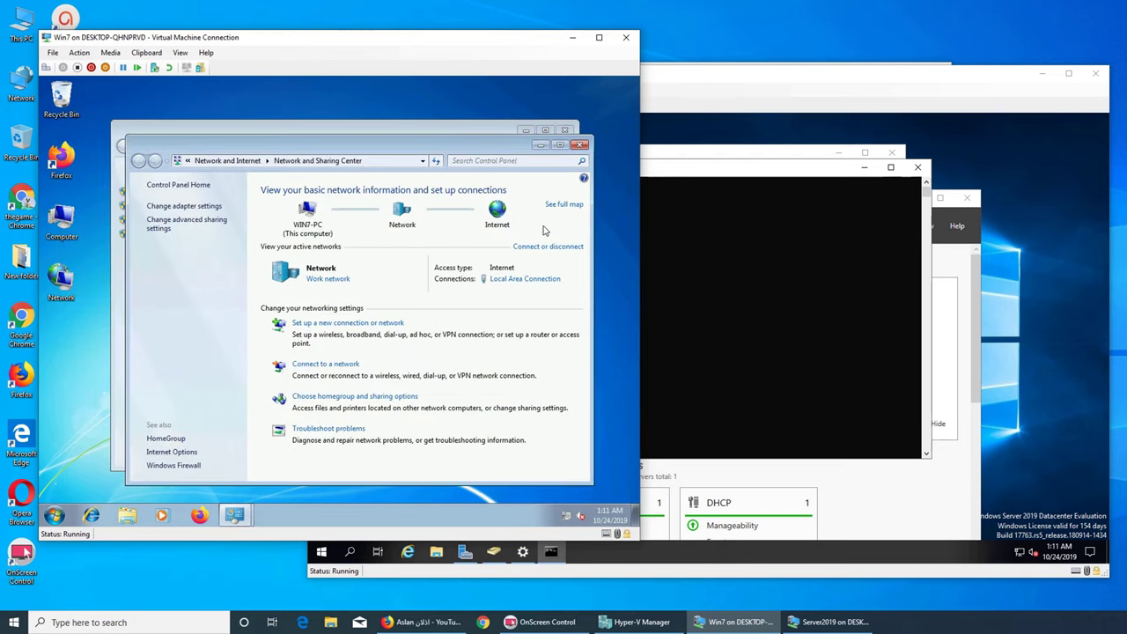
pyautogui.click(519, 279)
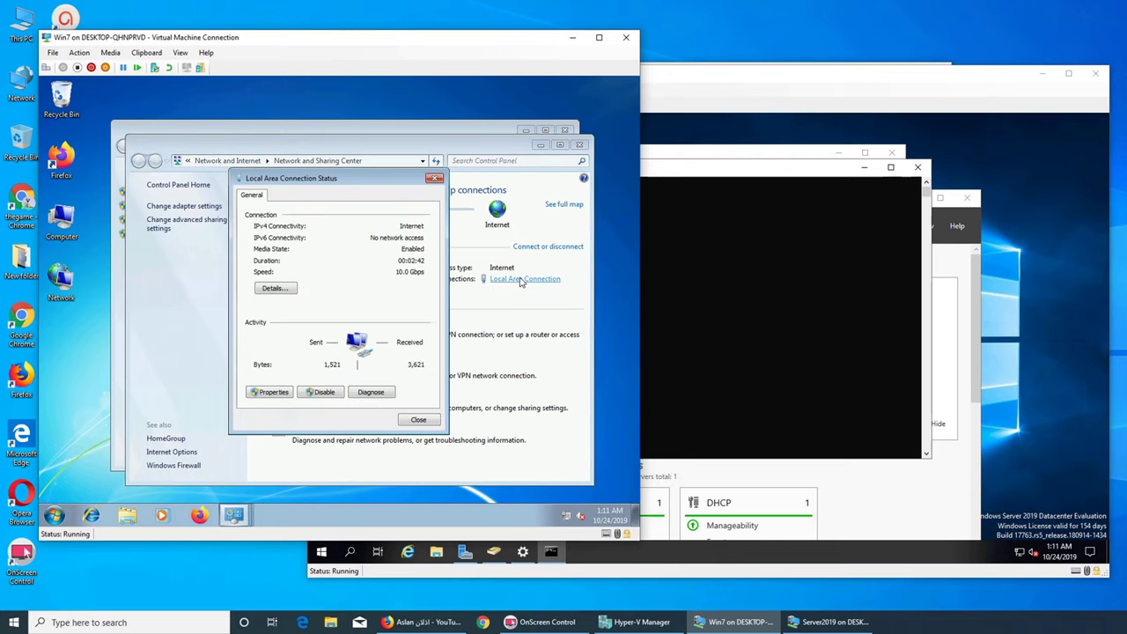
pyautogui.click(270, 391)
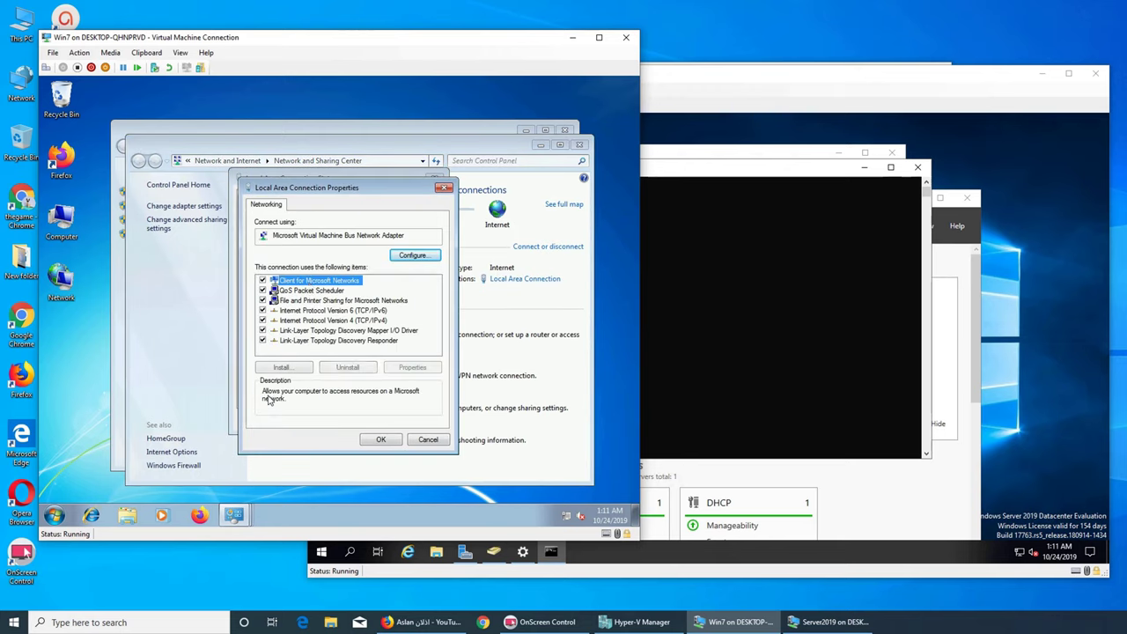
pyautogui.click(357, 322)
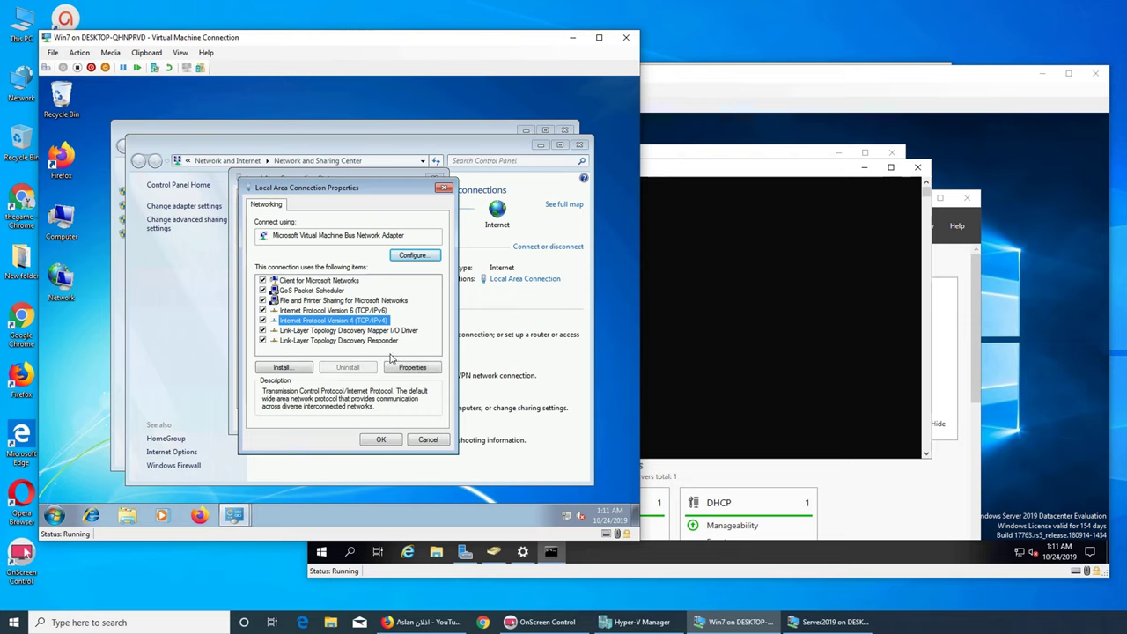
pyautogui.click(411, 368)
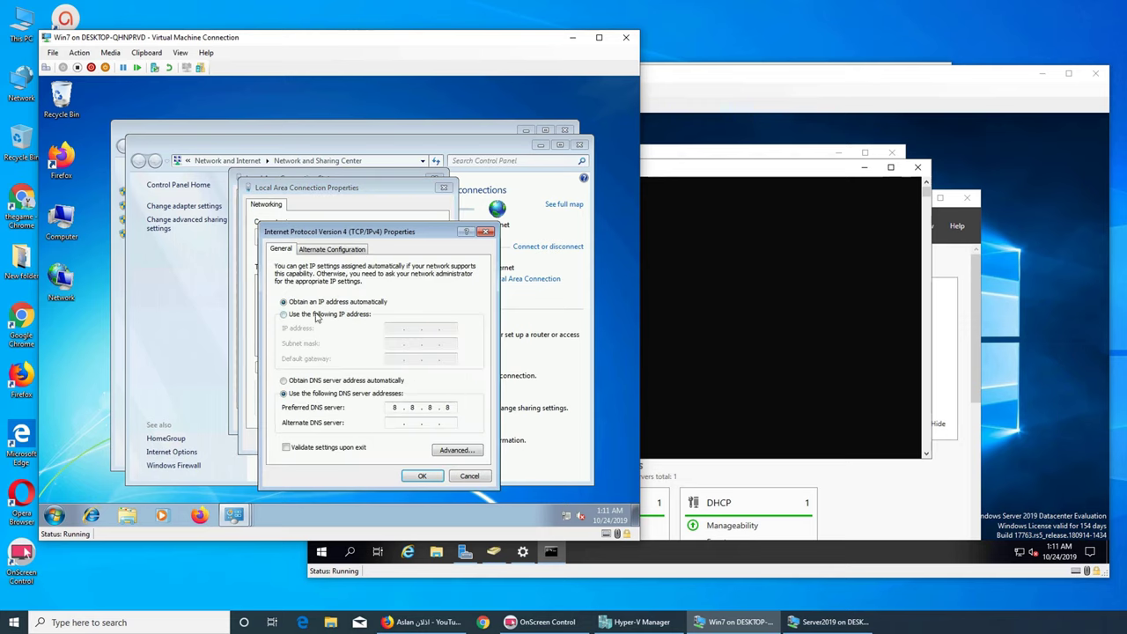
# Step: Keep automatic IP addressing, select the preferred DNS 8.8.8.8, and bring up the server's ipconfig
pyautogui.click(315, 315)
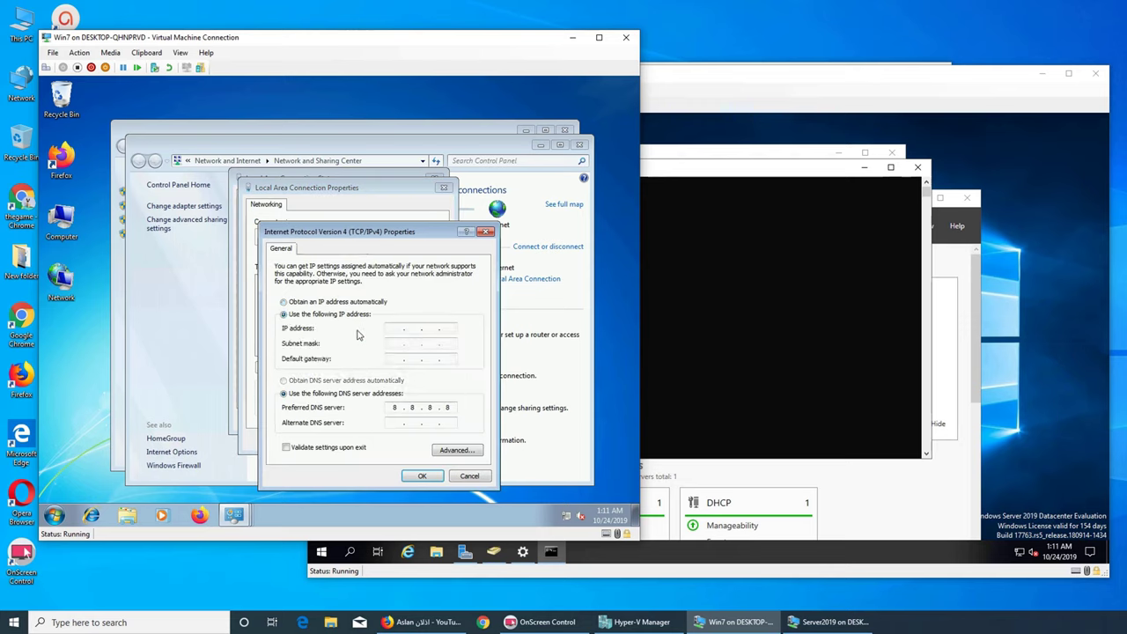
pyautogui.click(317, 303)
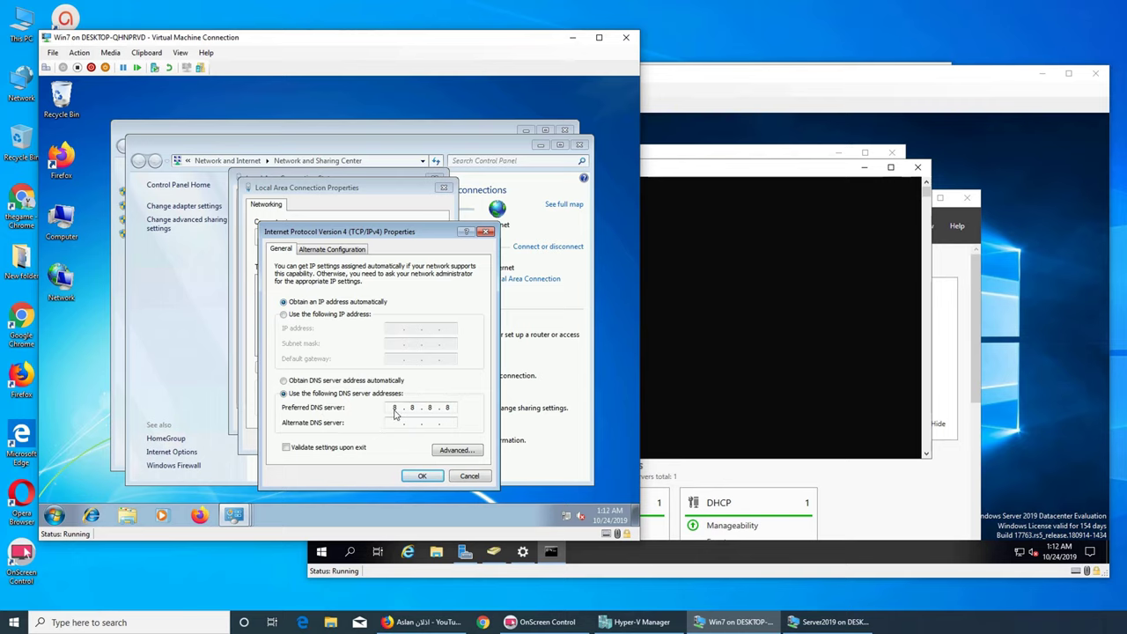
pyautogui.moveTo(396, 408); pyautogui.dragTo(456, 407)
pyautogui.click(783, 318)
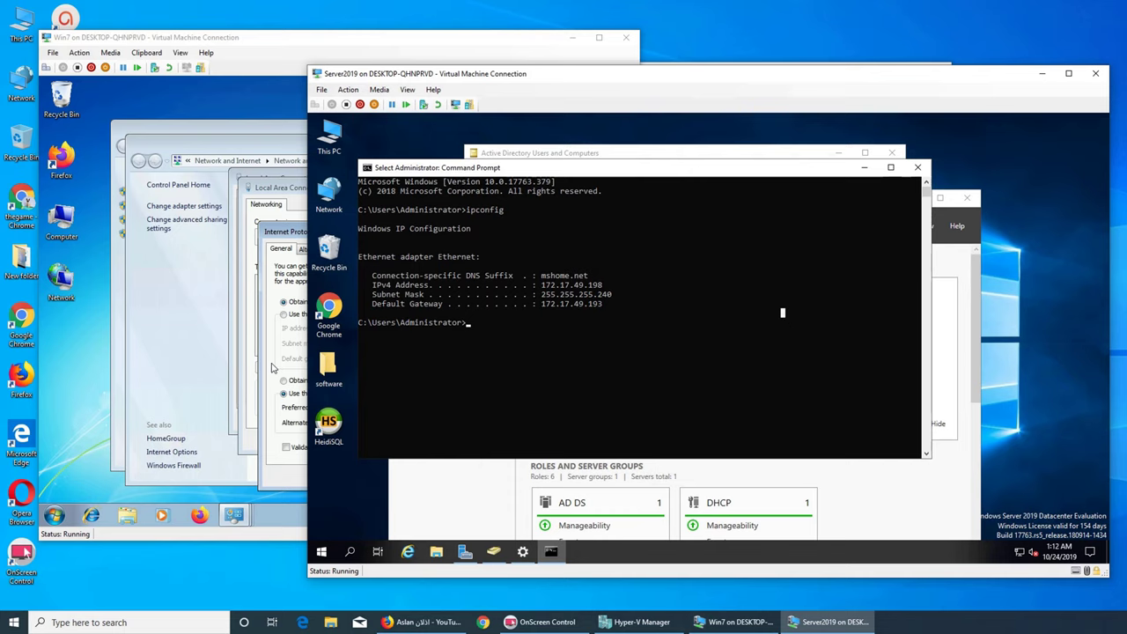
# Step: Move the Server2019 window to the right half beside the Win7 VM
pyautogui.hotkey('alt', 'Tab')
pyautogui.click(767, 114)
pyautogui.moveTo(735, 83); pyautogui.dragTo(948, 64)
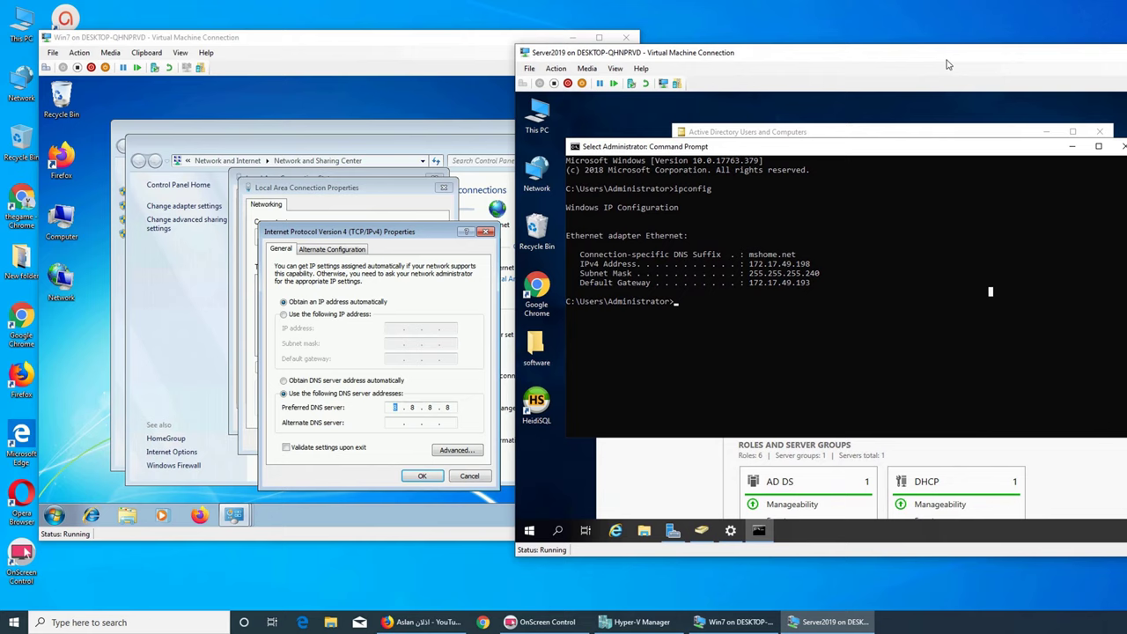
pyautogui.click(398, 411)
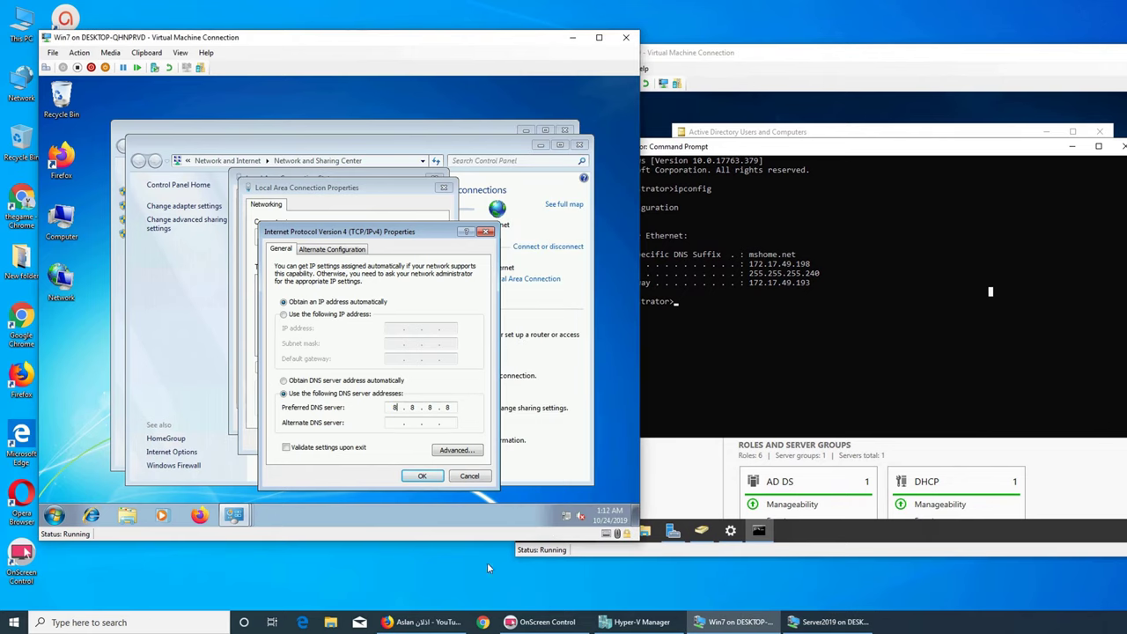
# Step: Set Win7's preferred DNS server to 172.174.49.198
pyautogui.write('172 . ')
pyautogui.write('17')
pyautogui.write('4919')
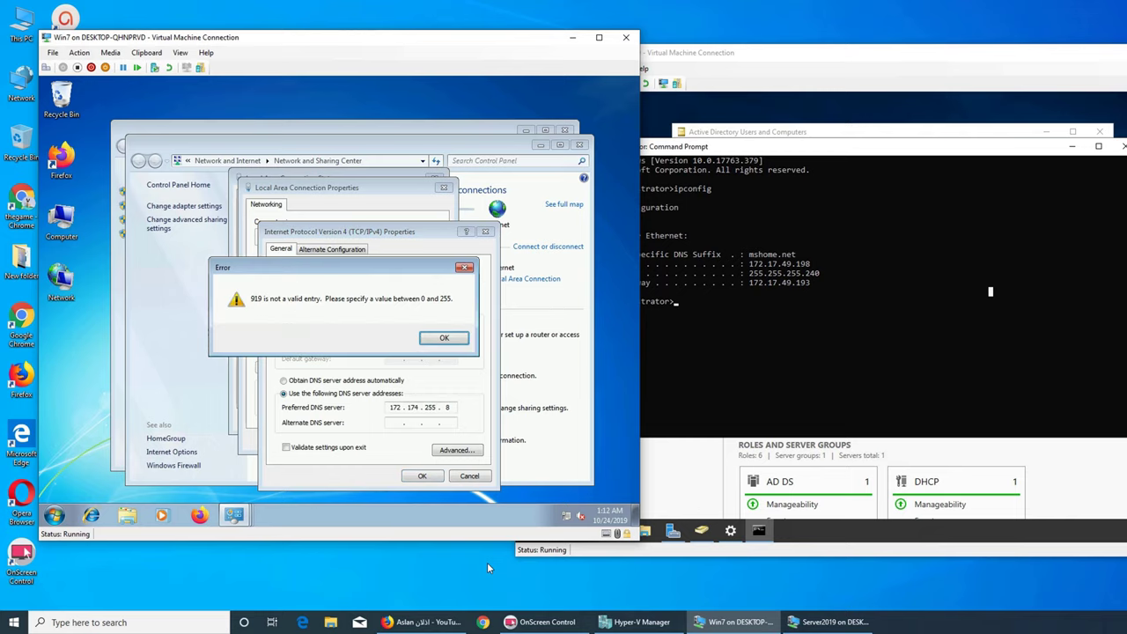
pyautogui.click(445, 335)
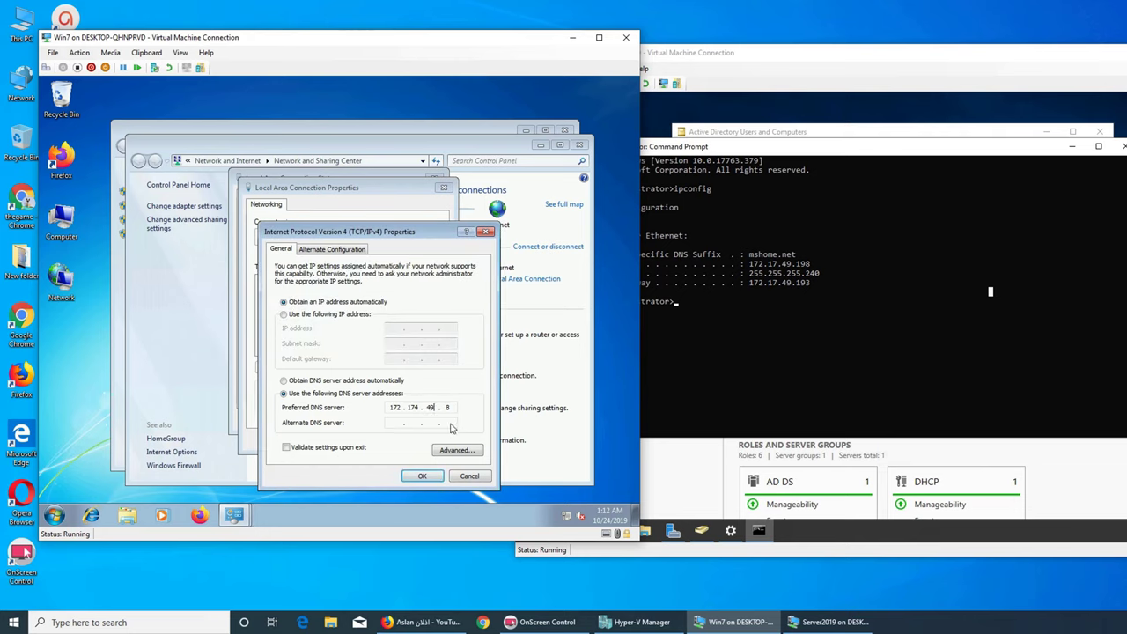
pyautogui.write('198')
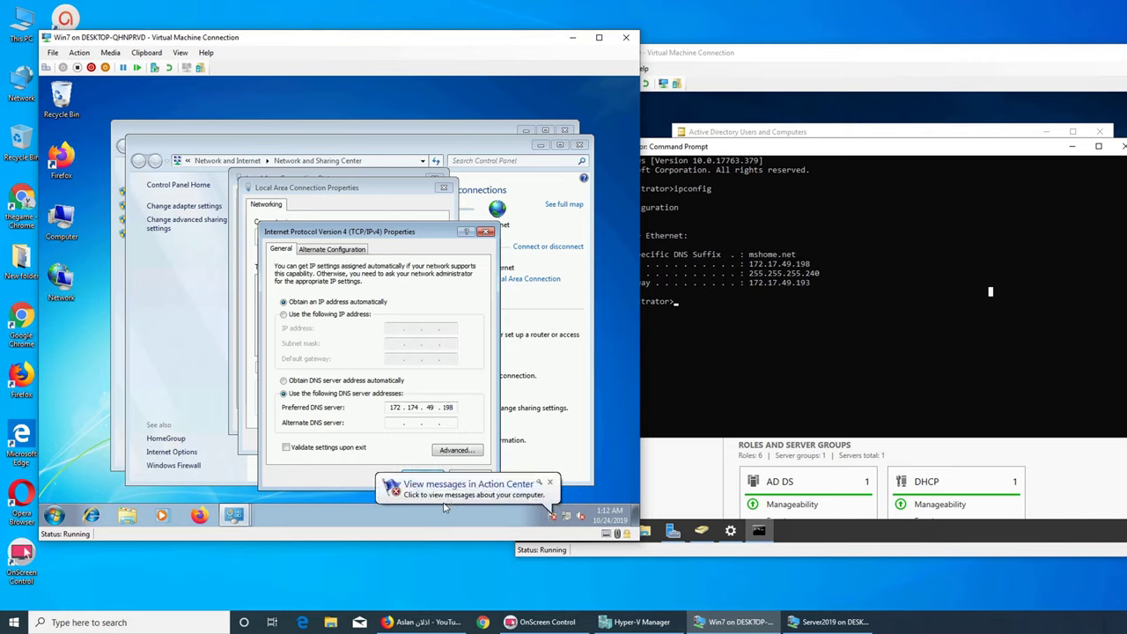
pyautogui.click(549, 484)
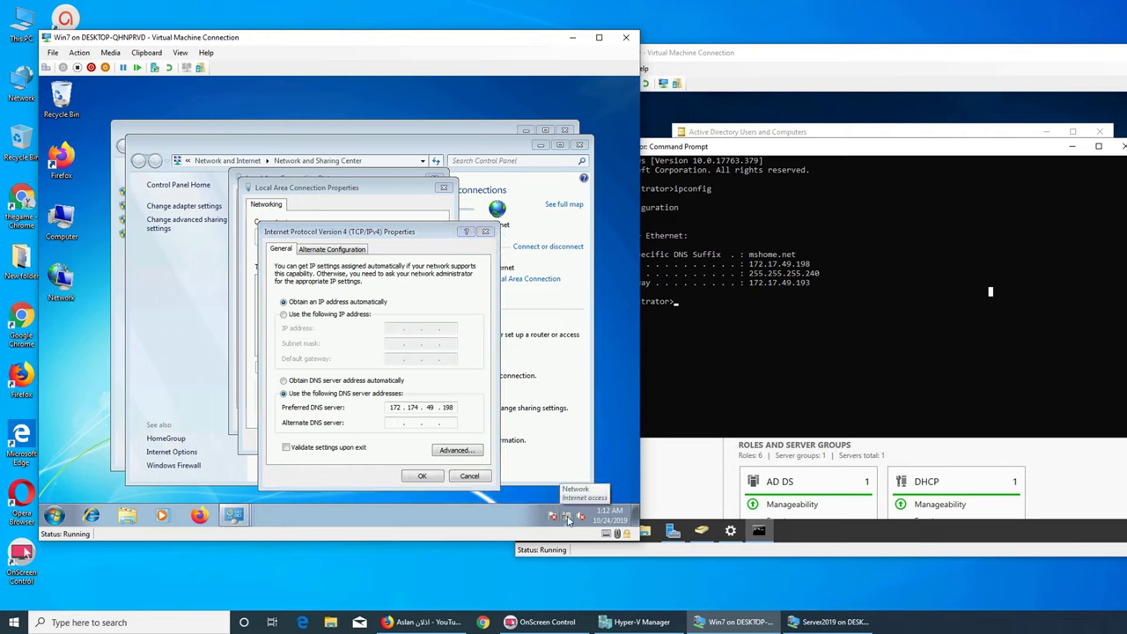
# Step: Set the alternate DNS to 8.8.8.8, save, and close the network dialogs
pyautogui.click(393, 423)
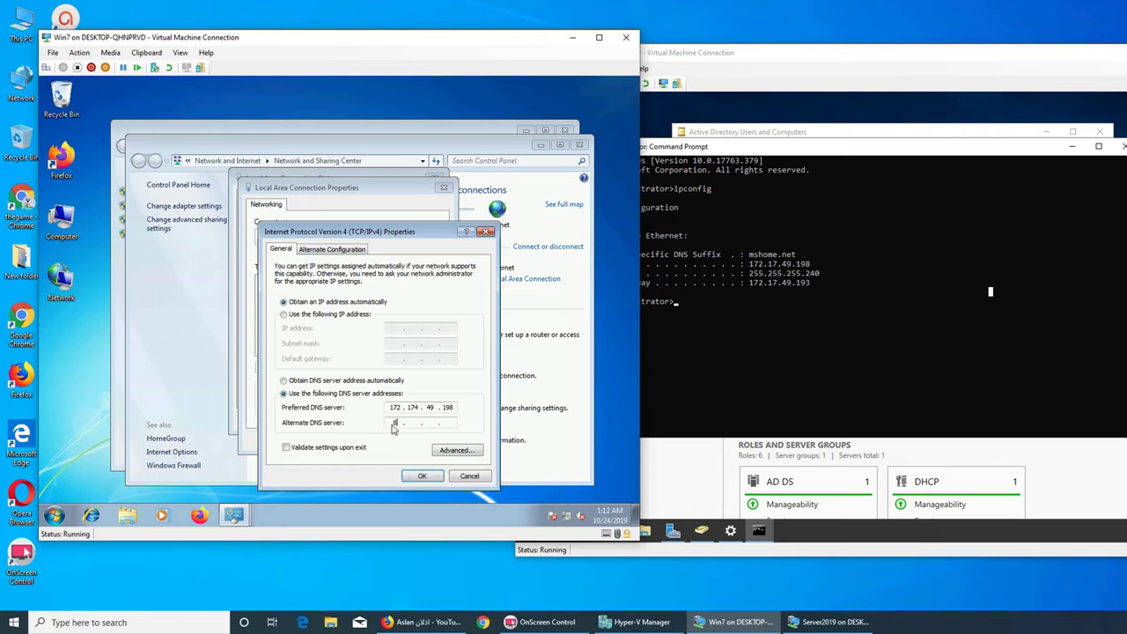
pyautogui.write('88.8.8')
pyautogui.click(421, 479)
pyautogui.click(385, 441)
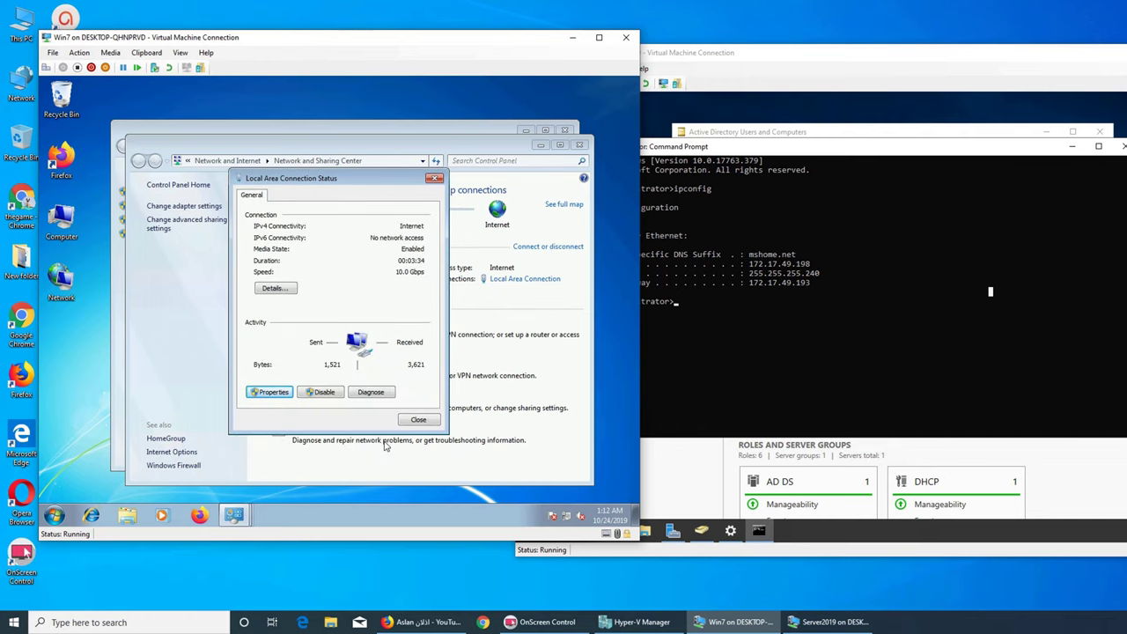
pyautogui.click(416, 420)
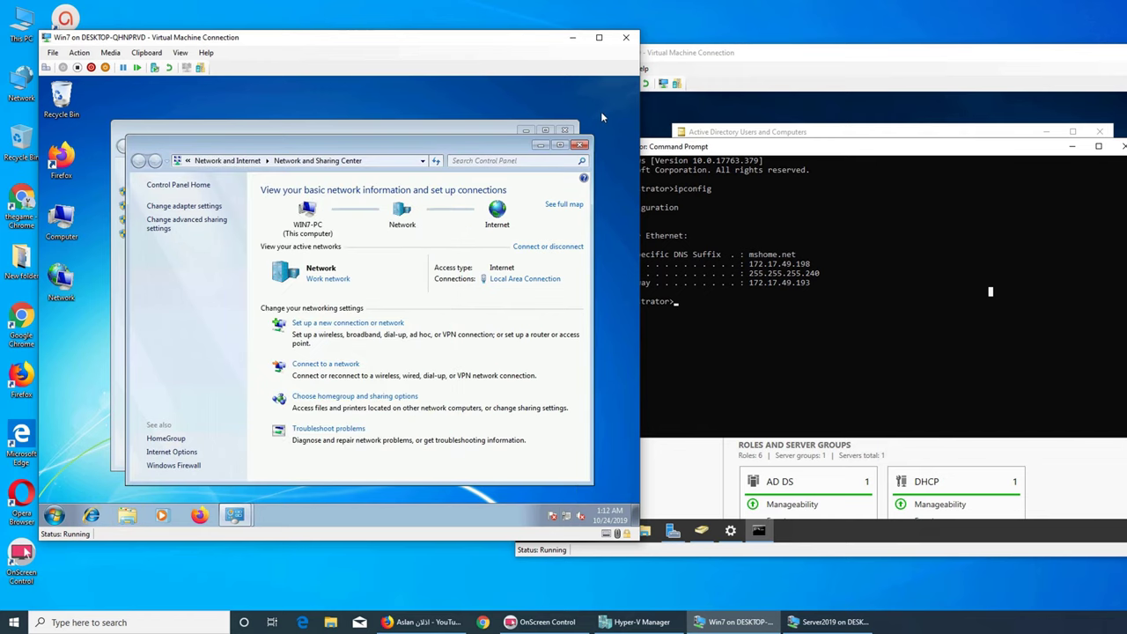
pyautogui.click(578, 145)
# Step: Open Win7's Computer Name/Domain Changes and select Domain membership
pyautogui.click(513, 404)
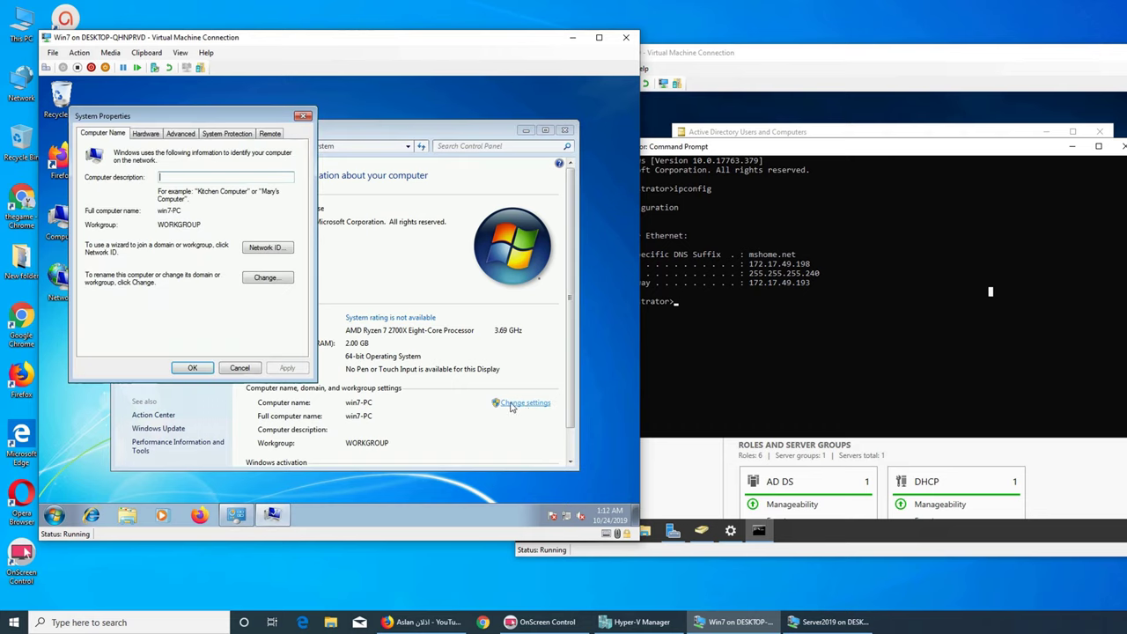
pyautogui.click(268, 278)
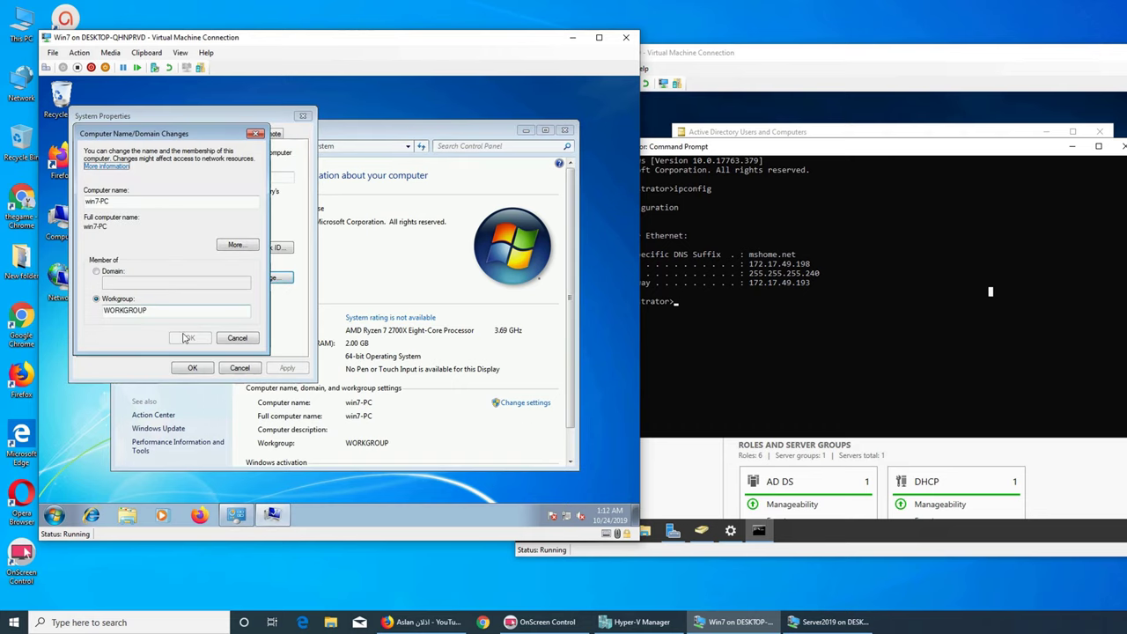
pyautogui.click(112, 271)
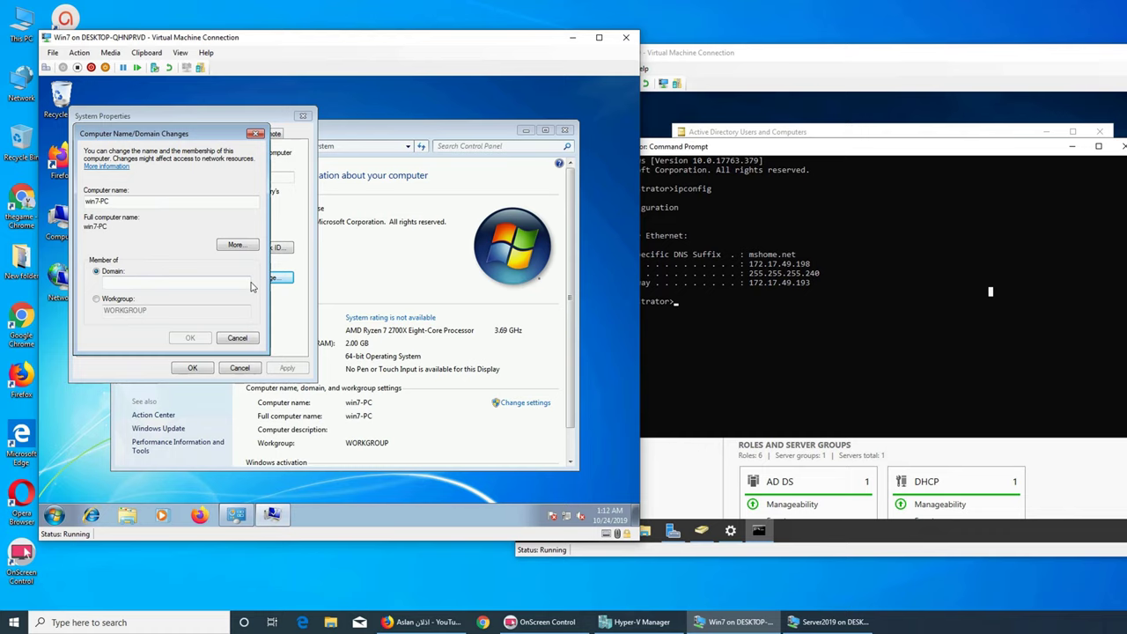
pyautogui.hotkey('alt', 'm')
pyautogui.write('ran')
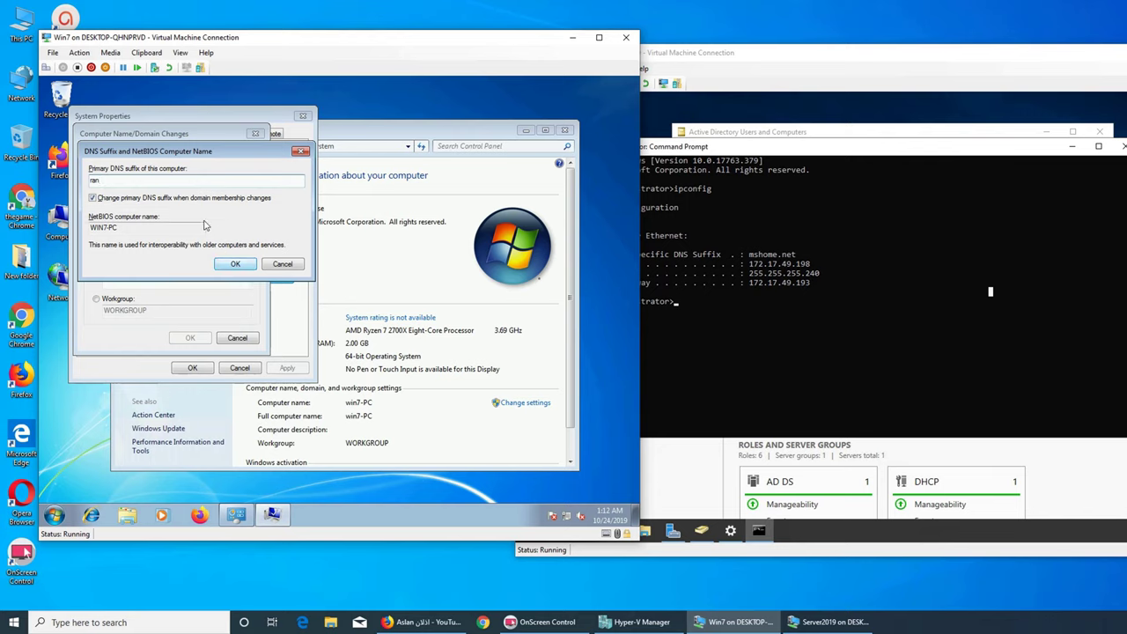
pyautogui.click(282, 264)
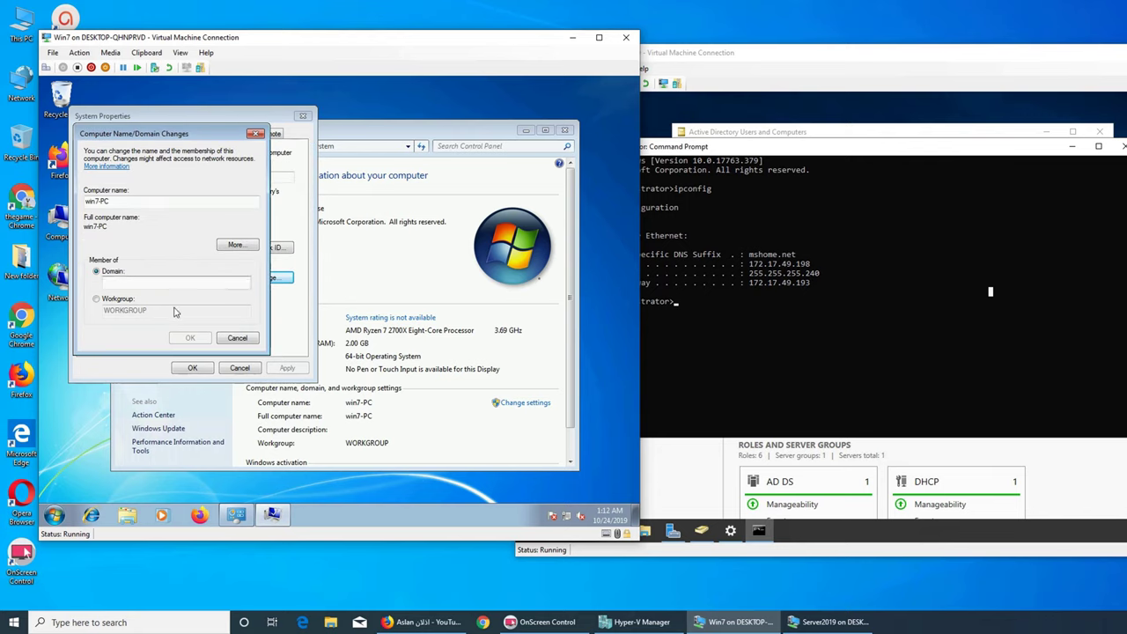
# Step: Submit the imran.local join and dismiss the no-domain-controller error
pyautogui.write('imran')
pyautogui.press('BackSpace')
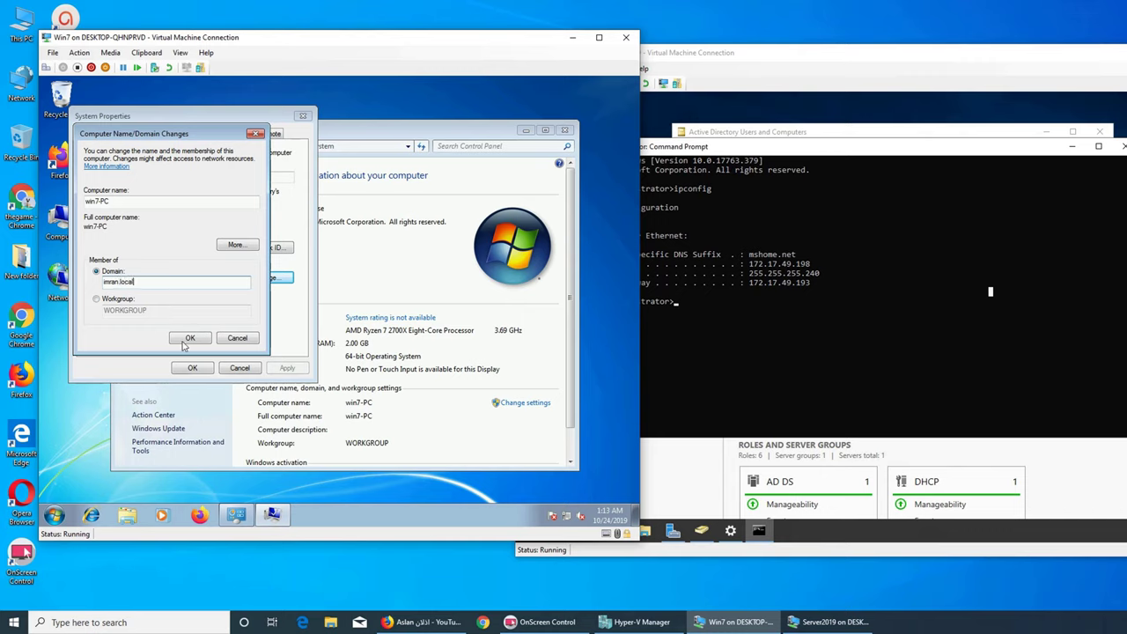
pyautogui.click(189, 339)
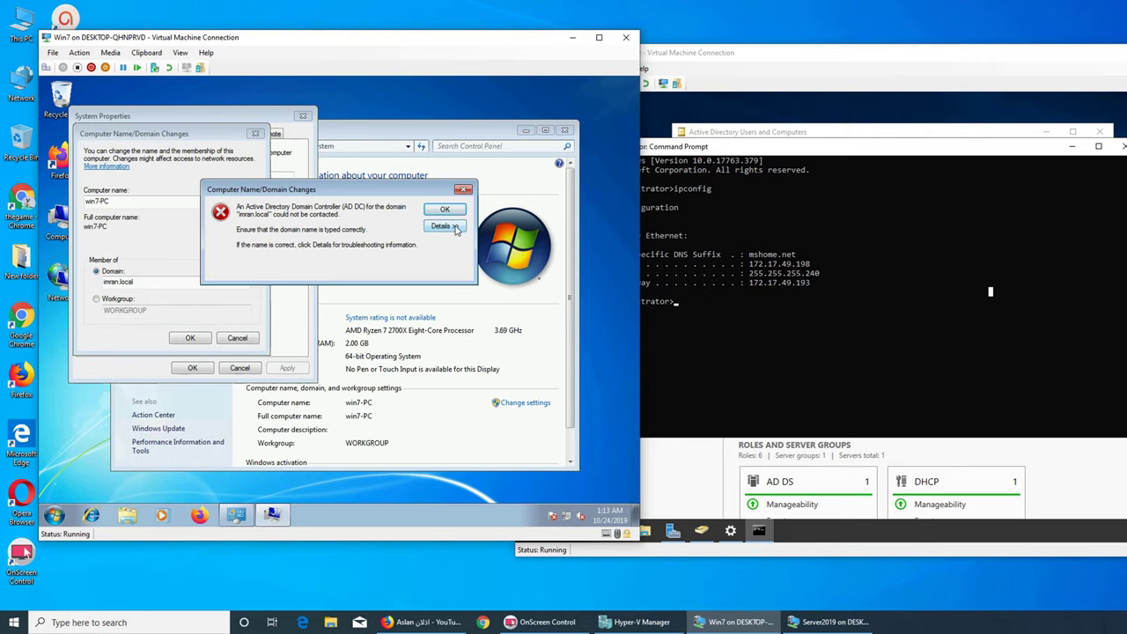
pyautogui.click(445, 210)
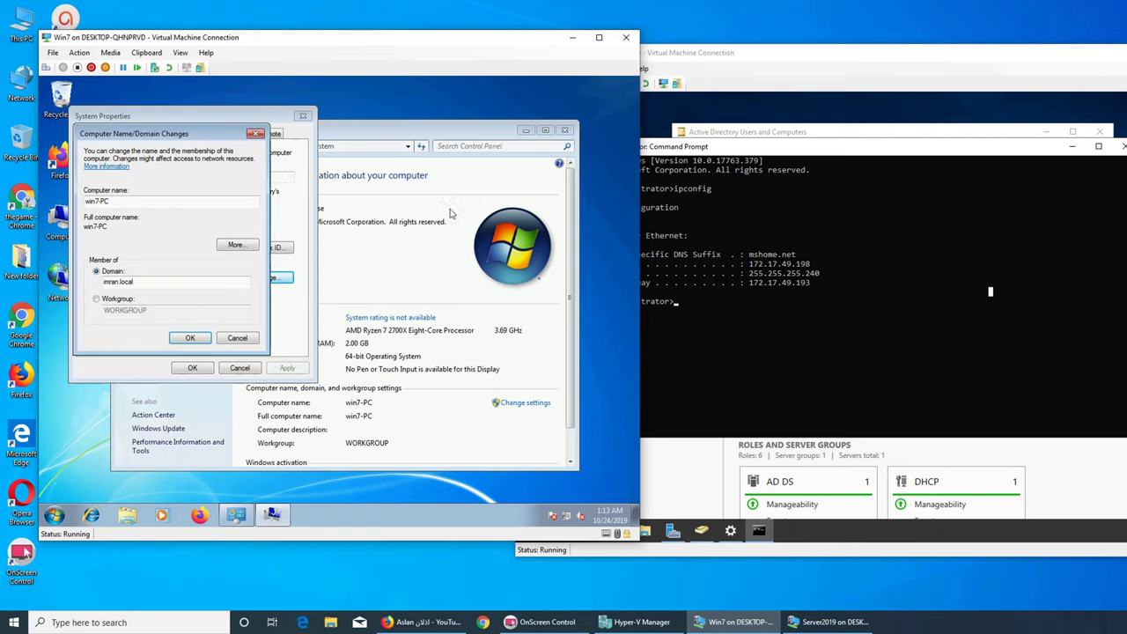
# Step: Restart Server2019 from its power menu, then open Win7's DNS Suffix and NetBIOS settings
pyautogui.click(683, 152)
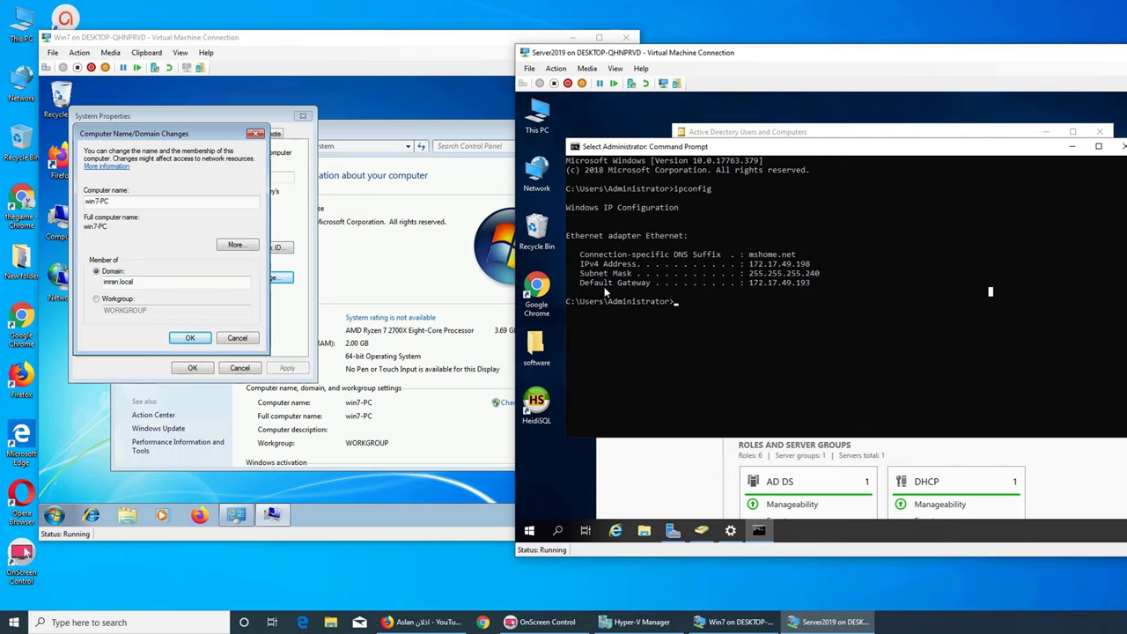
pyautogui.click(529, 530)
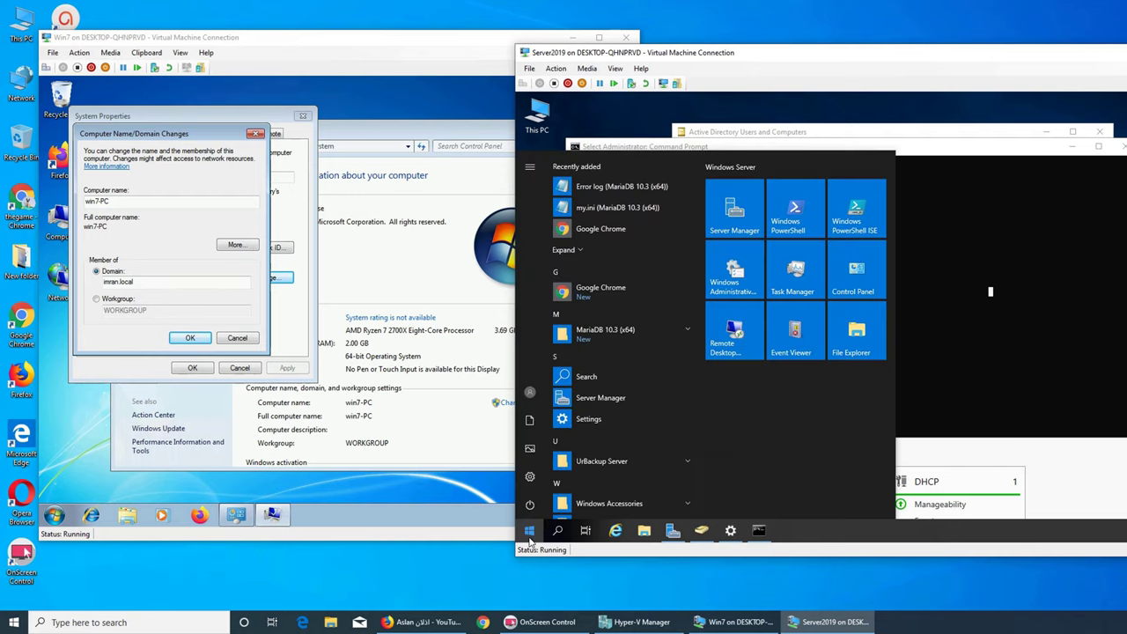
pyautogui.click(524, 511)
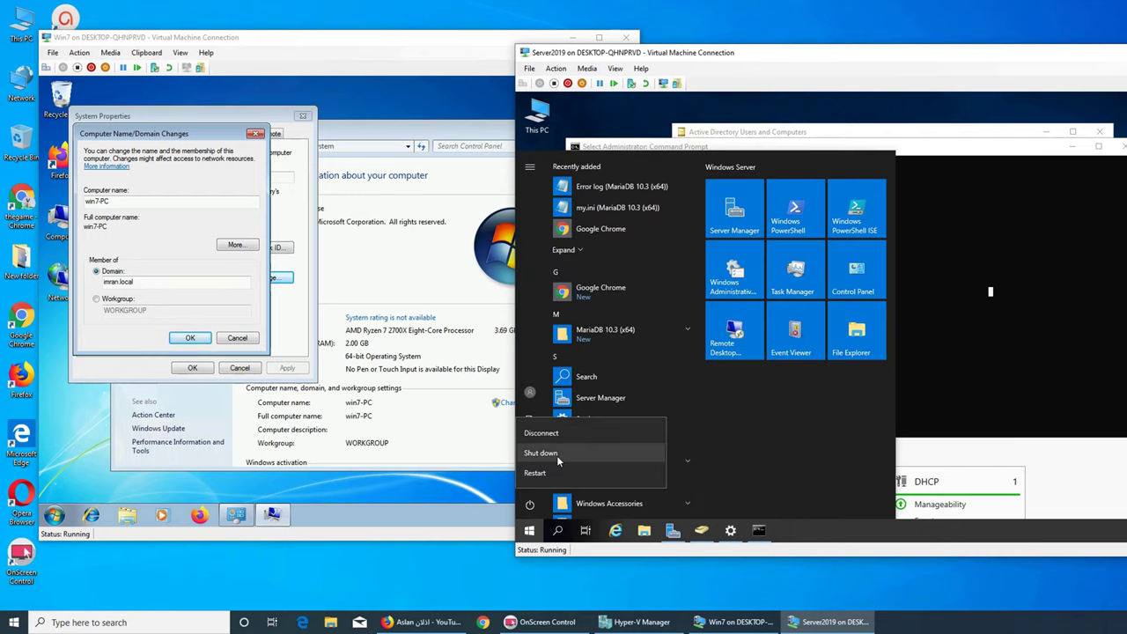
pyautogui.click(560, 471)
pyautogui.click(695, 473)
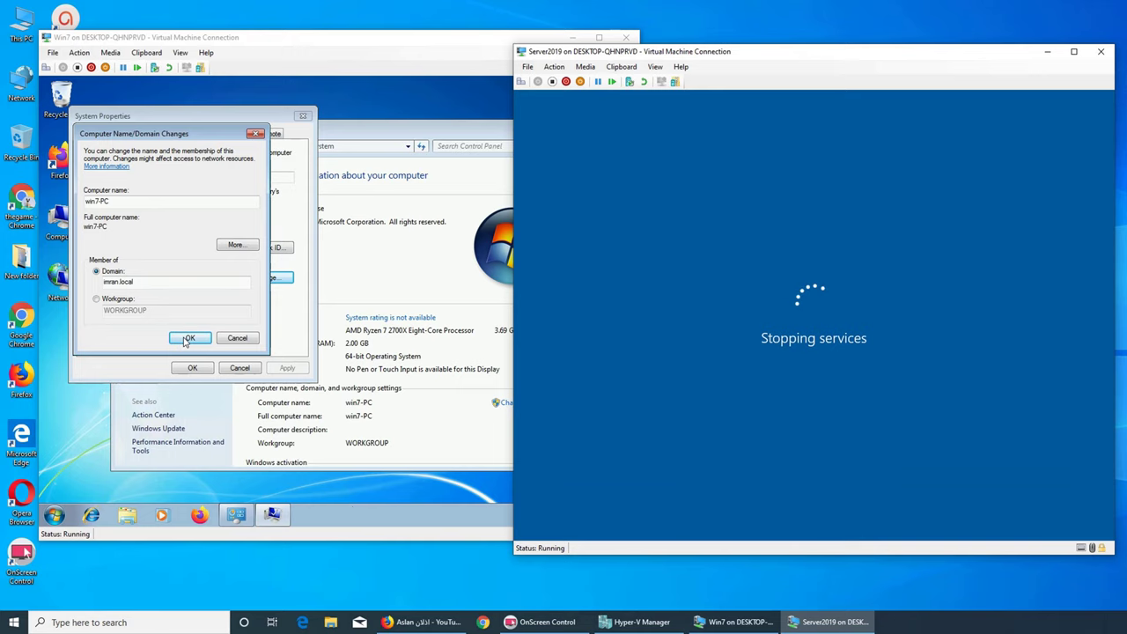
pyautogui.click(232, 247)
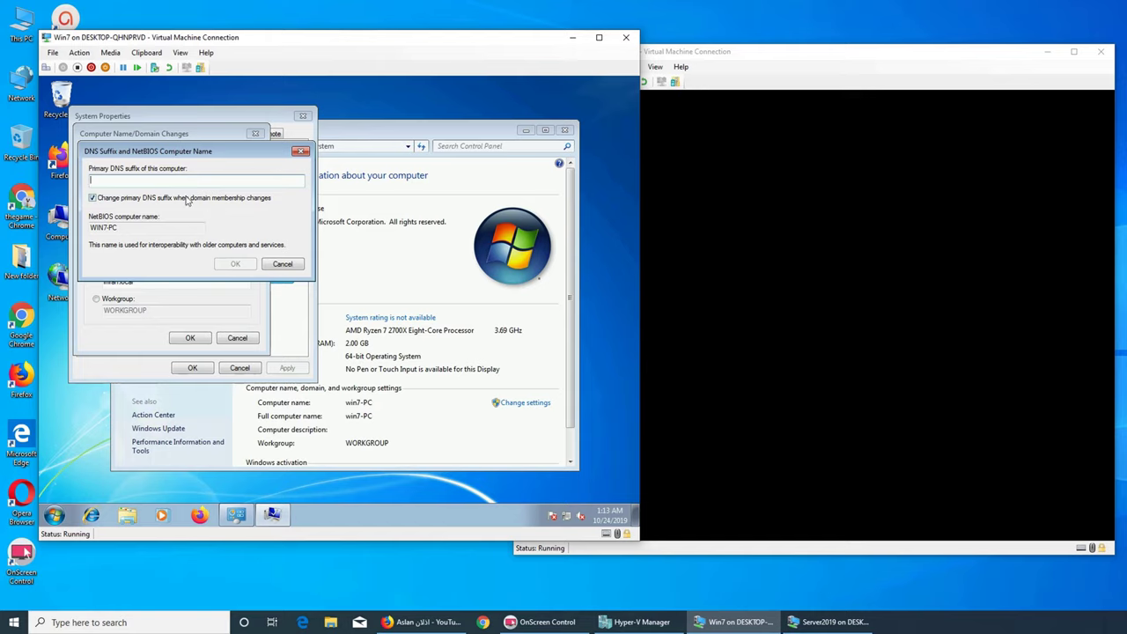
# Step: Clear 'Change primary DNS suffix when domain membership changes', confirm with OK, then switch to Hyper-V Manager
pyautogui.click(187, 199)
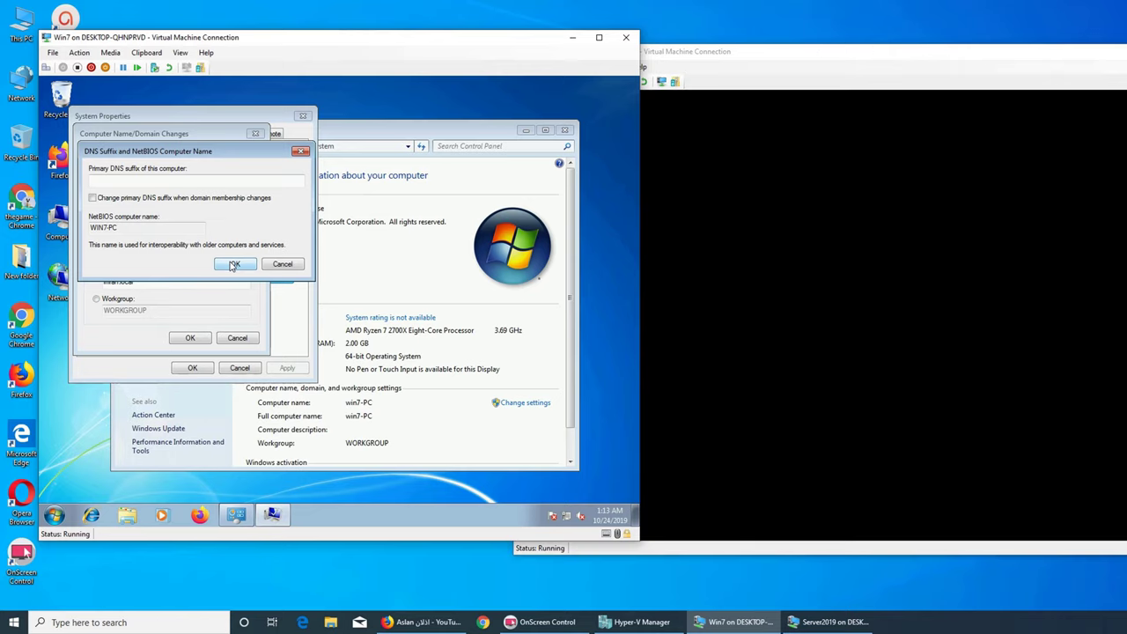
pyautogui.click(233, 264)
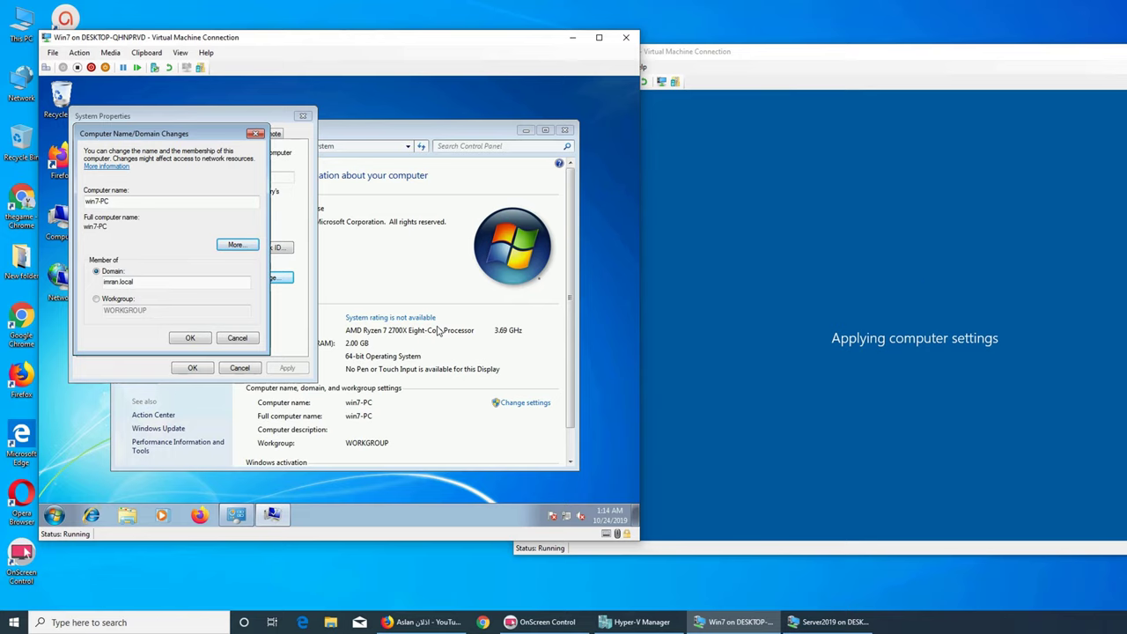
pyautogui.click(738, 622)
pyautogui.click(642, 622)
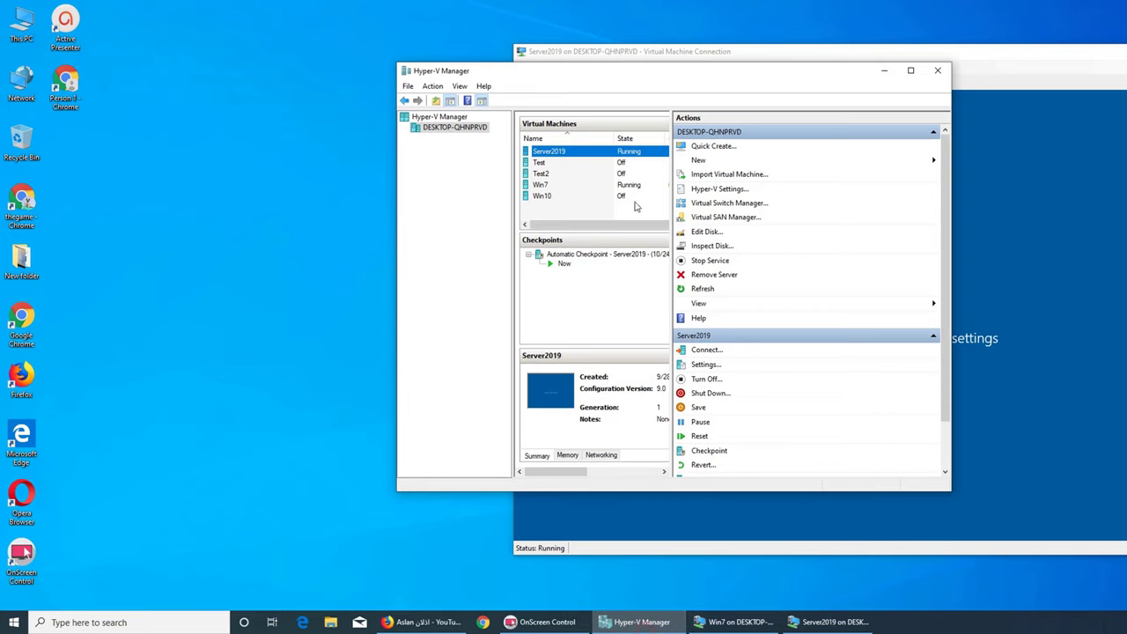
# Step: Review Server2019's network adapter settings and close them without changes
pyautogui.click(705, 363)
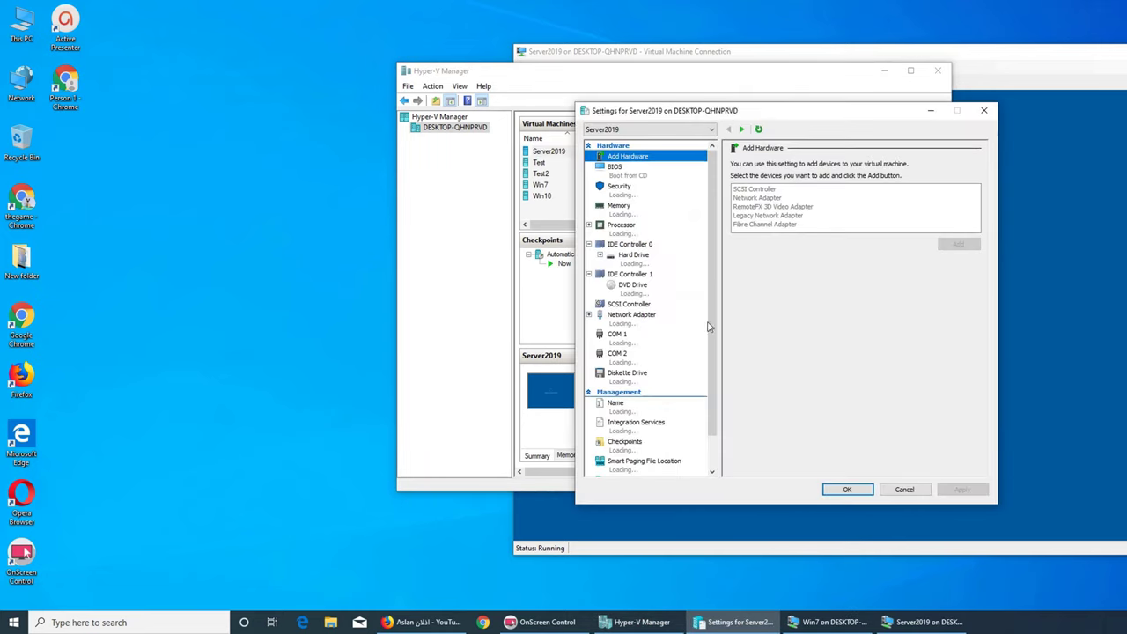
pyautogui.click(641, 320)
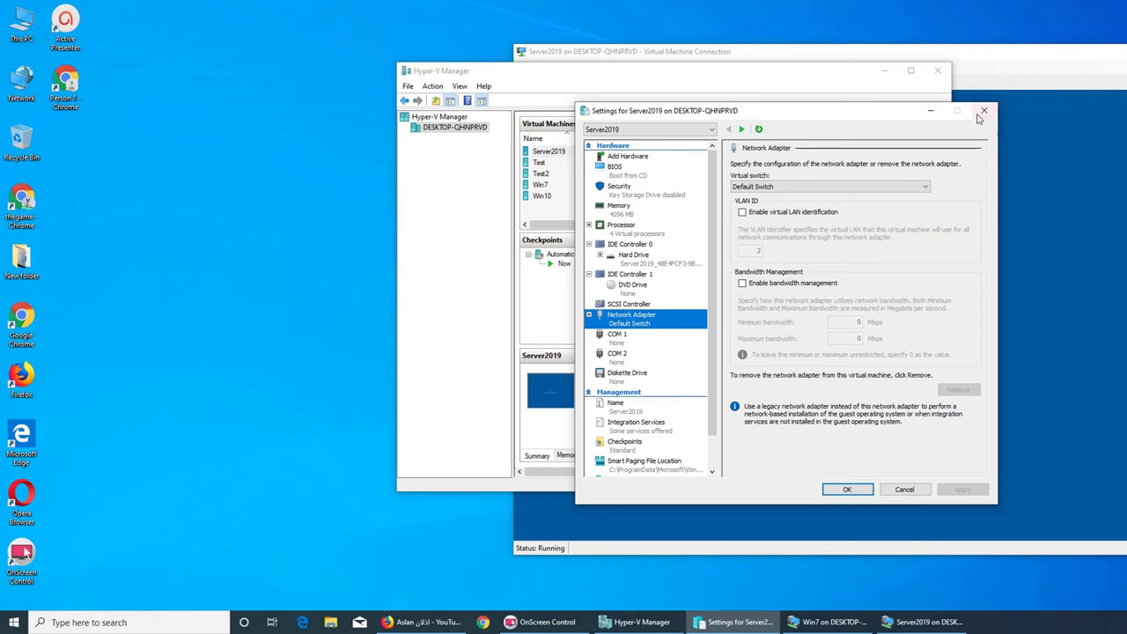
pyautogui.click(983, 110)
# Step: Inspect Win7's network adapter, try New Virtual Switch, then cancel without saving
pyautogui.click(537, 185)
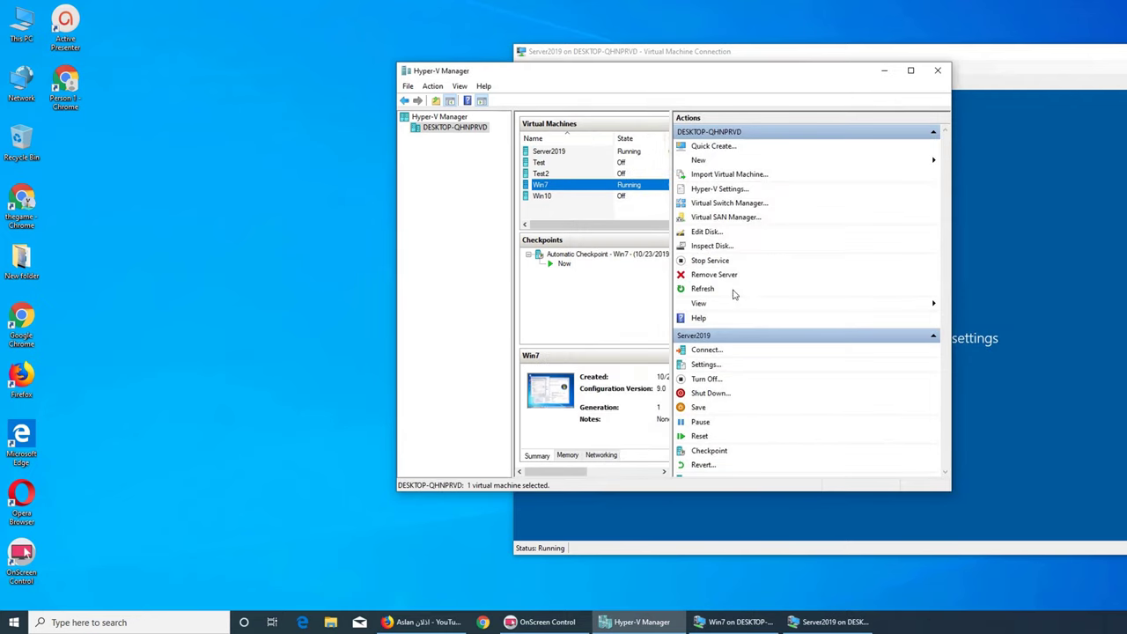
pyautogui.click(705, 364)
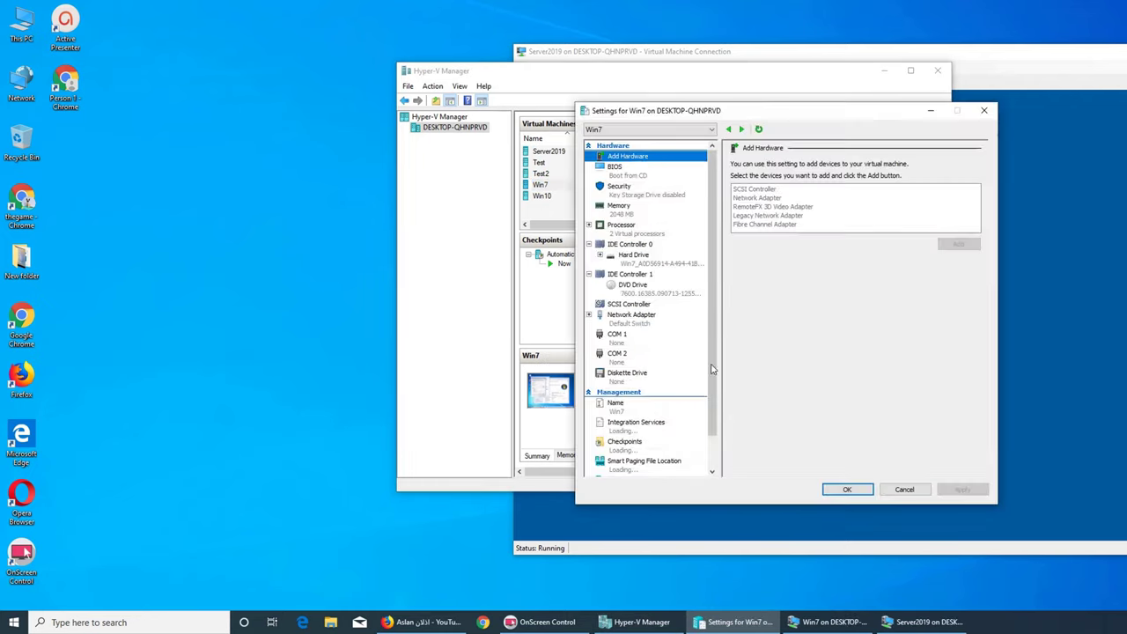
pyautogui.click(634, 322)
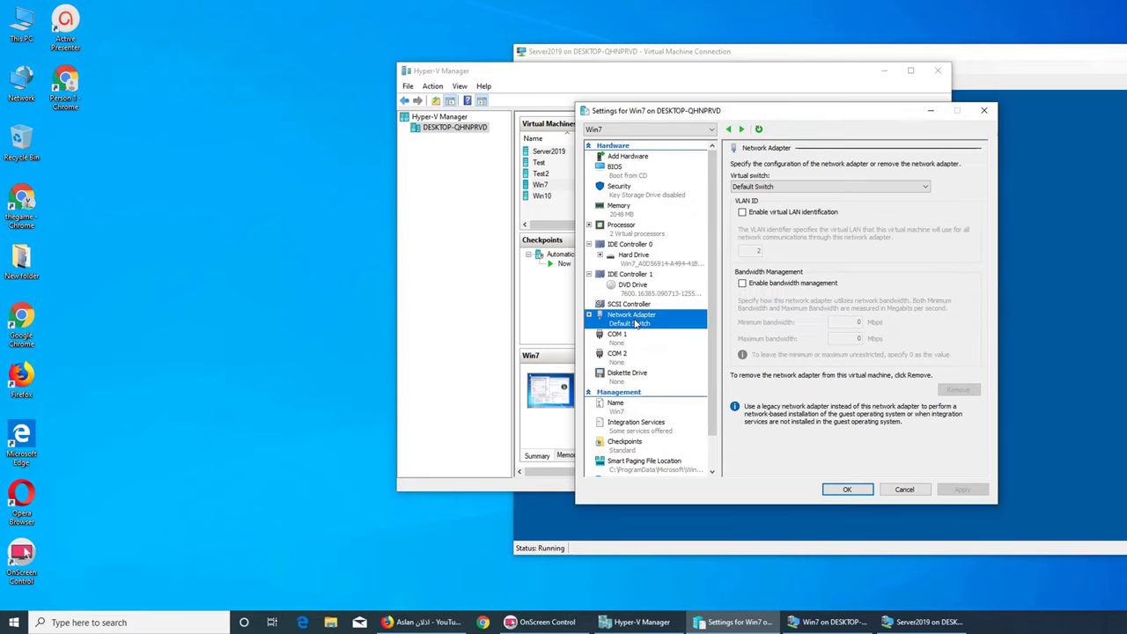
pyautogui.click(903, 187)
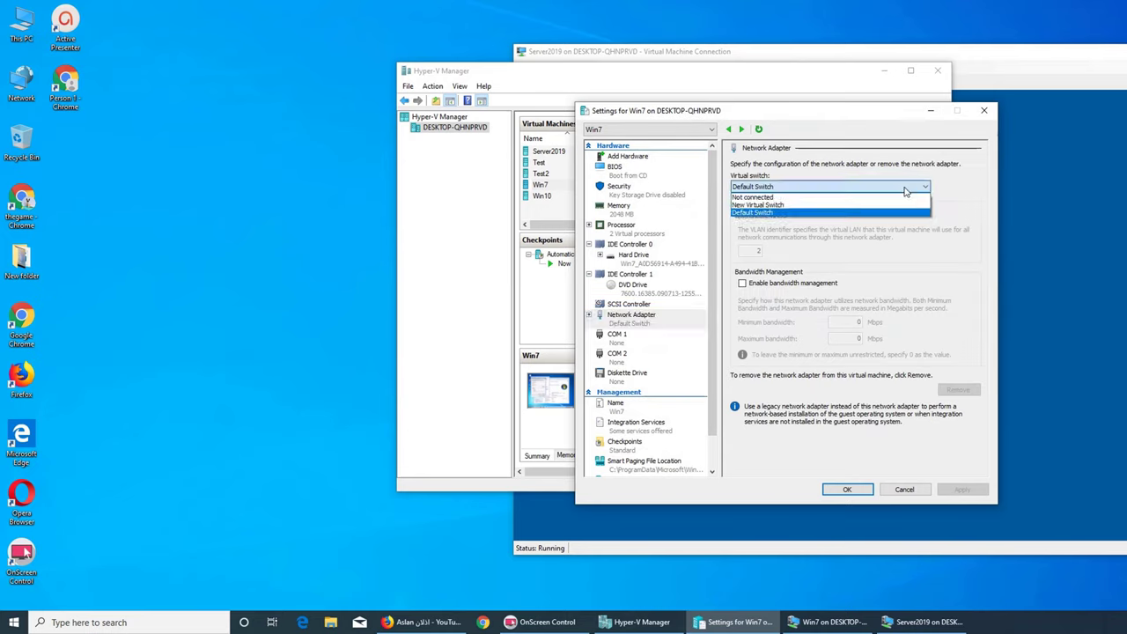
pyautogui.click(911, 203)
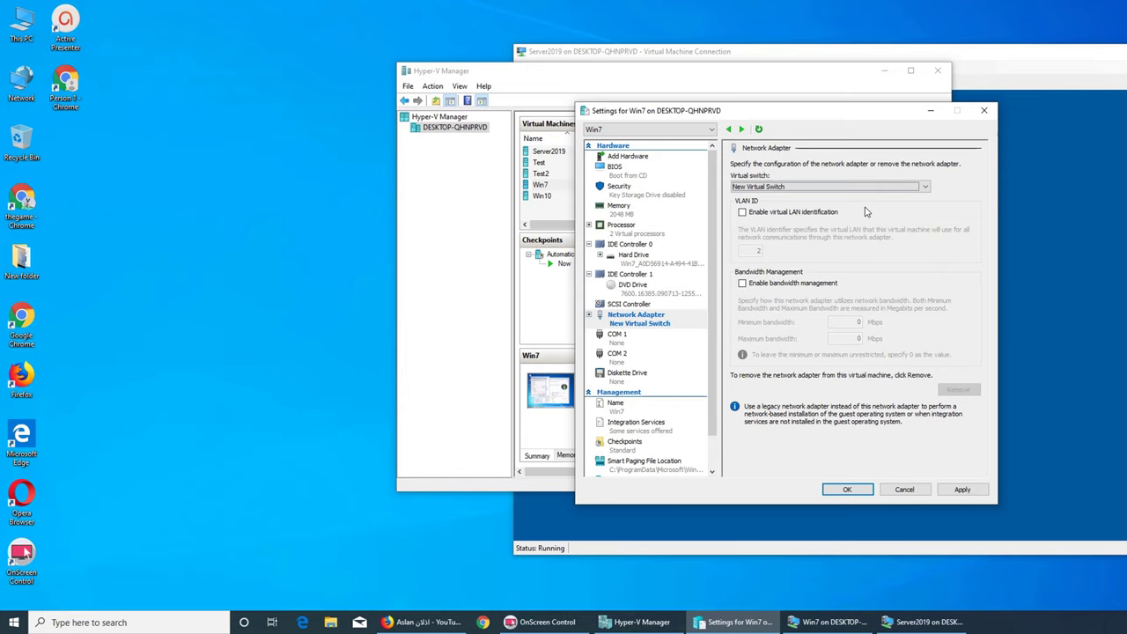
pyautogui.click(905, 489)
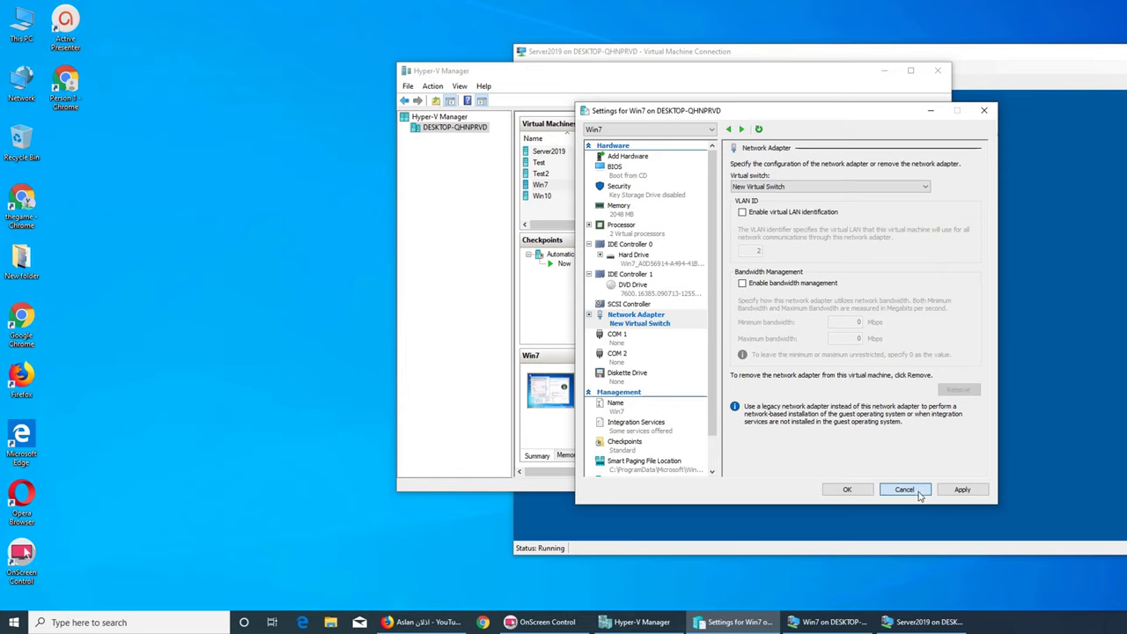
pyautogui.click(1001, 51)
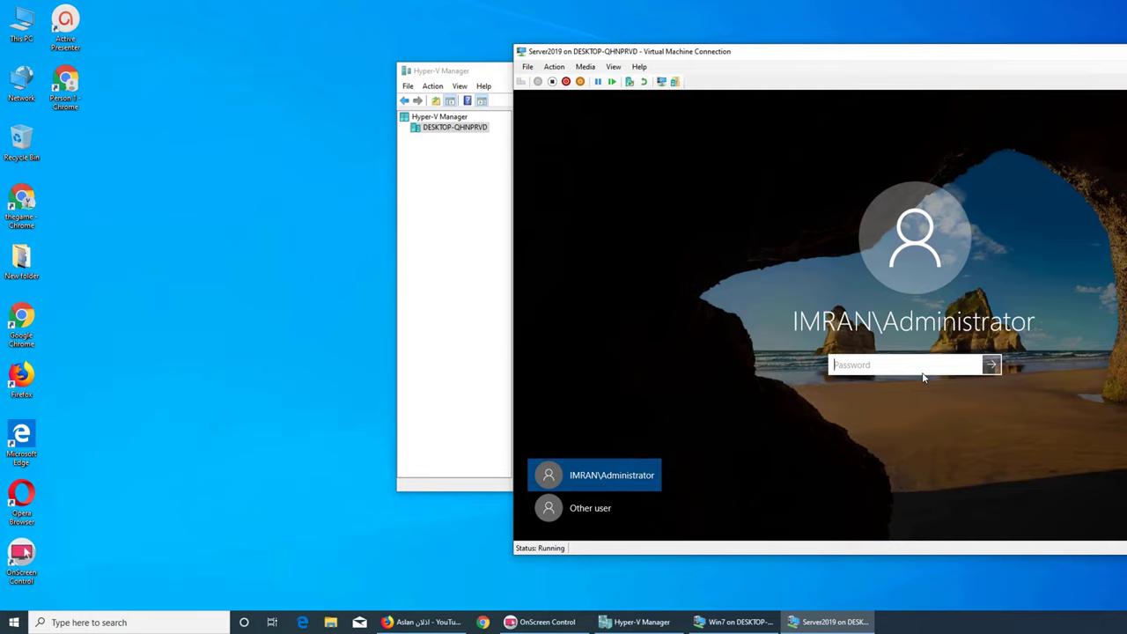
# Step: Sign in to Server2019 as administrator with its password
pyautogui.write('P')
pyautogui.press('Return')
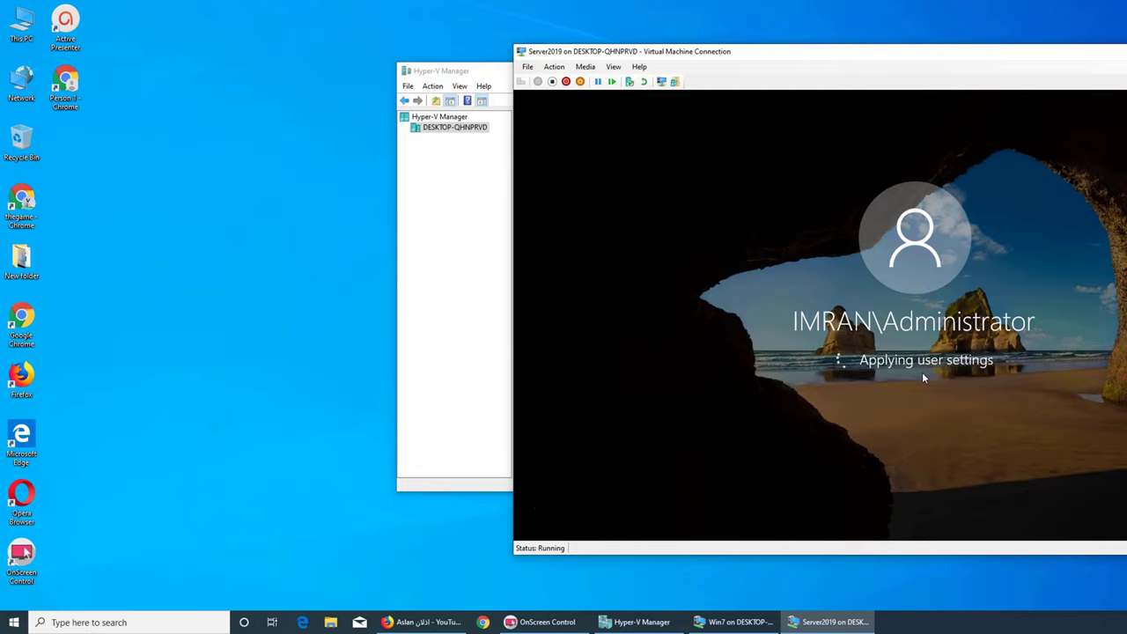
pyautogui.click(718, 620)
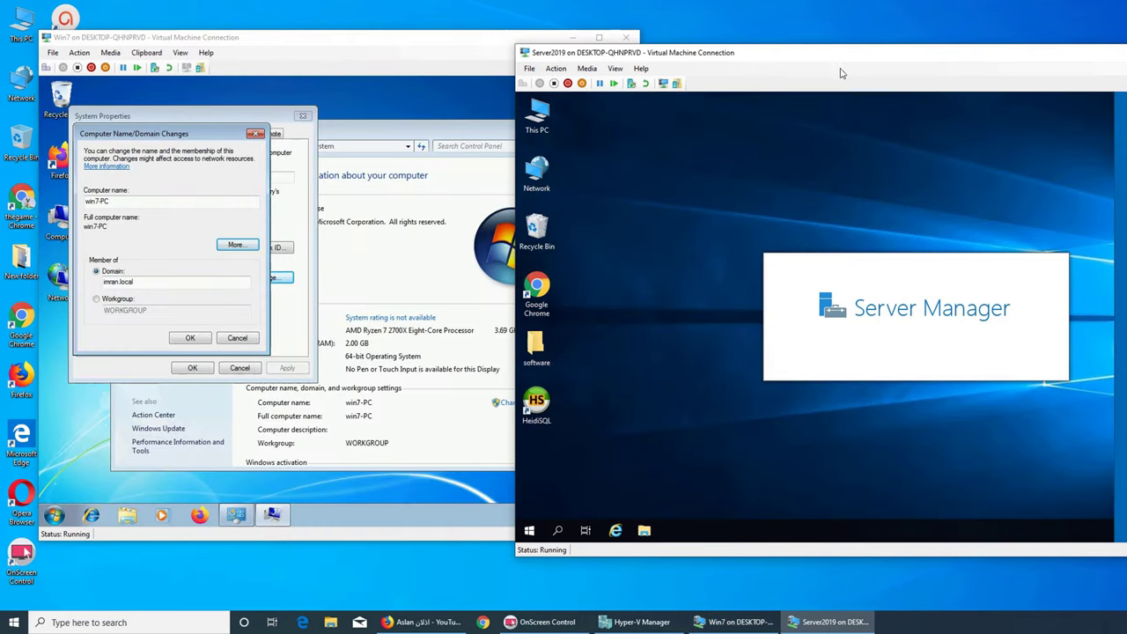
# Step: Reposition the Server2019 window, toggling it into and out of full-screen
pyautogui.moveTo(831, 54); pyautogui.dragTo(592, 5)
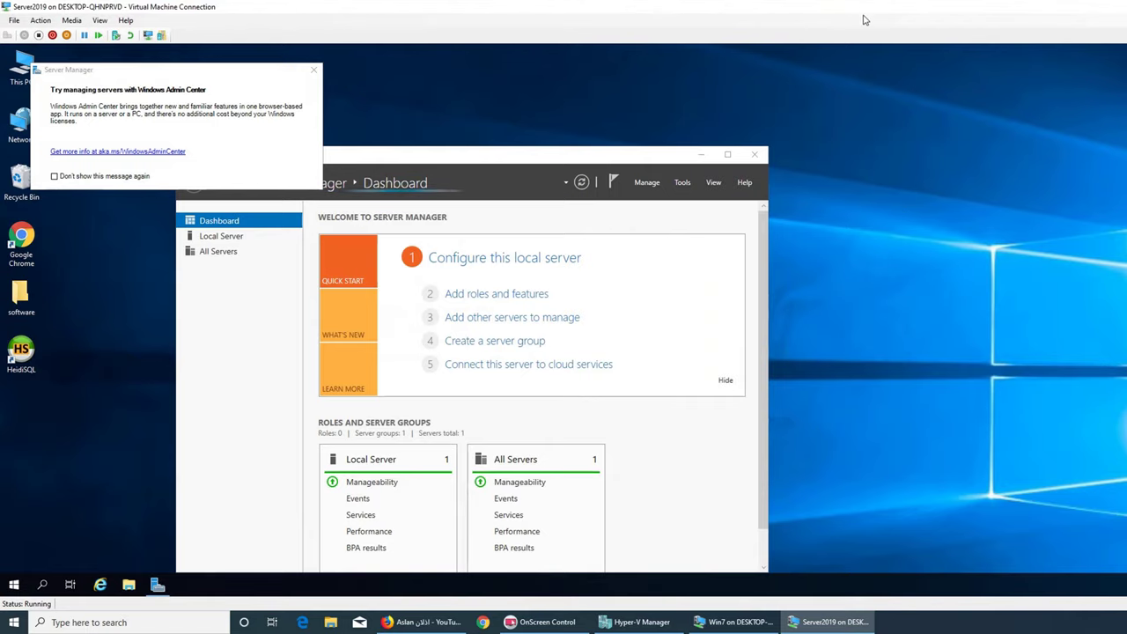
pyautogui.doubleClick(866, 14)
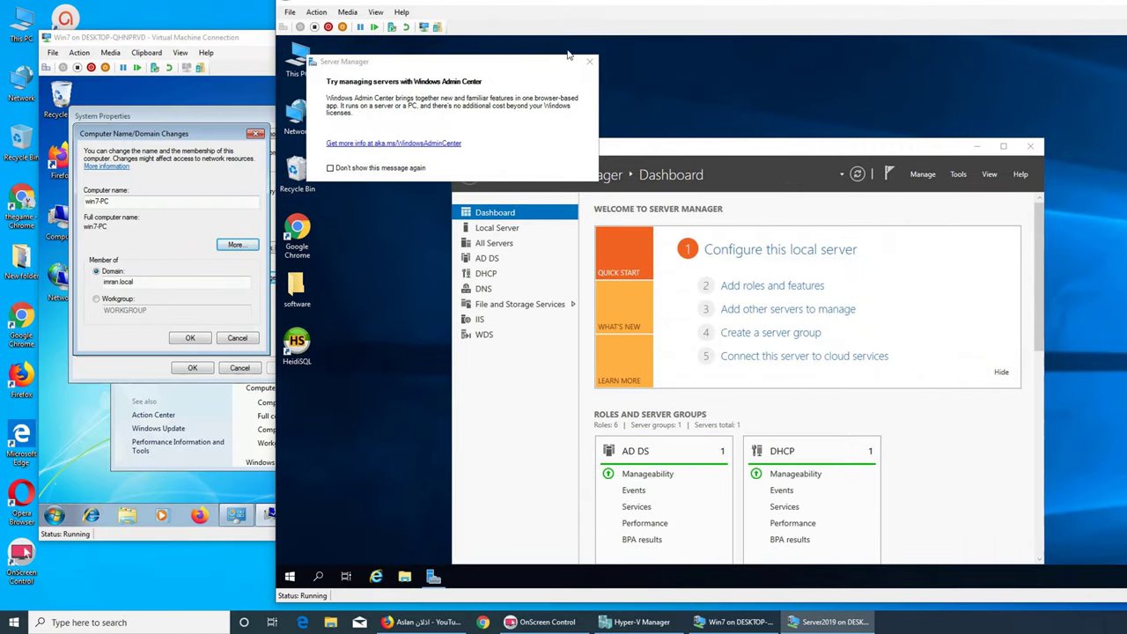
pyautogui.click(1097, 9)
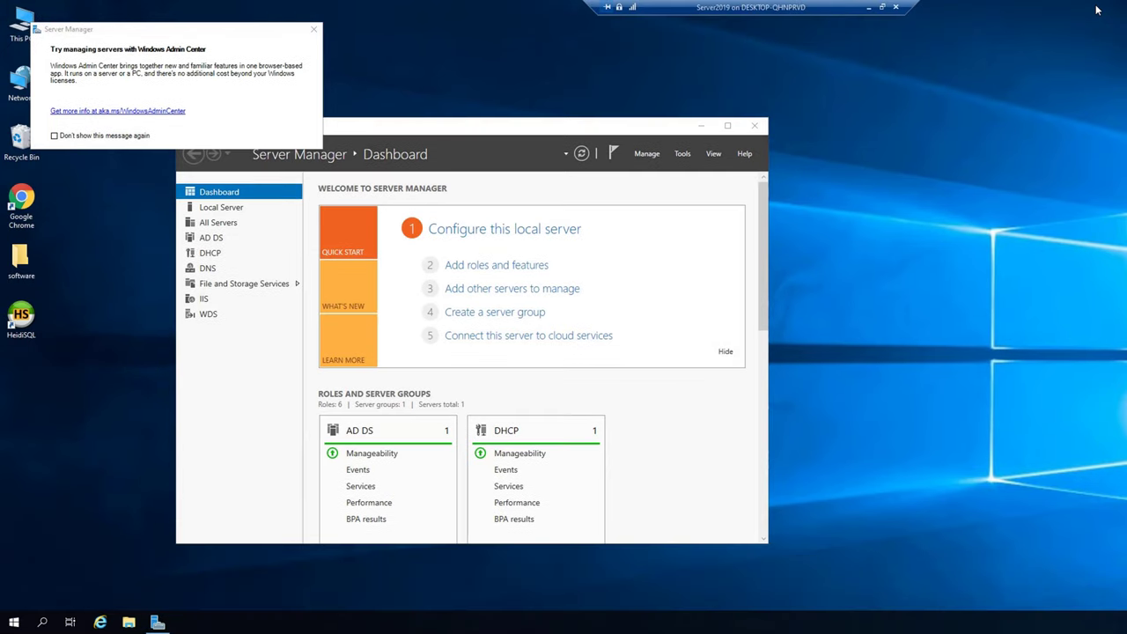
pyautogui.click(834, 11)
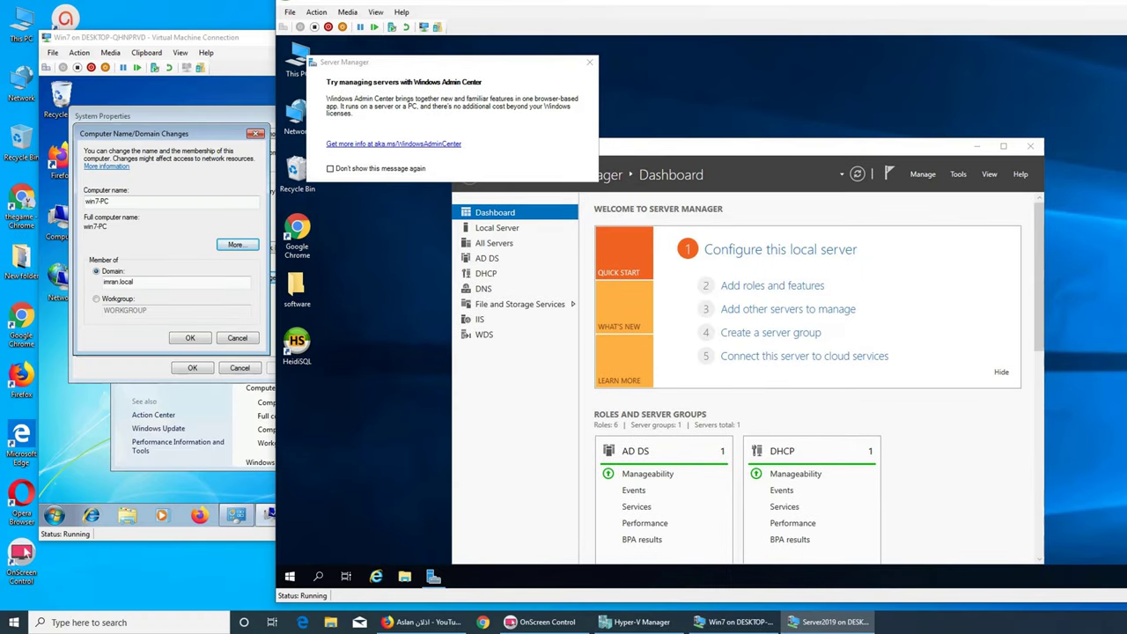
pyautogui.moveTo(688, 3); pyautogui.dragTo(431, 13)
pyautogui.doubleClick(431, 12)
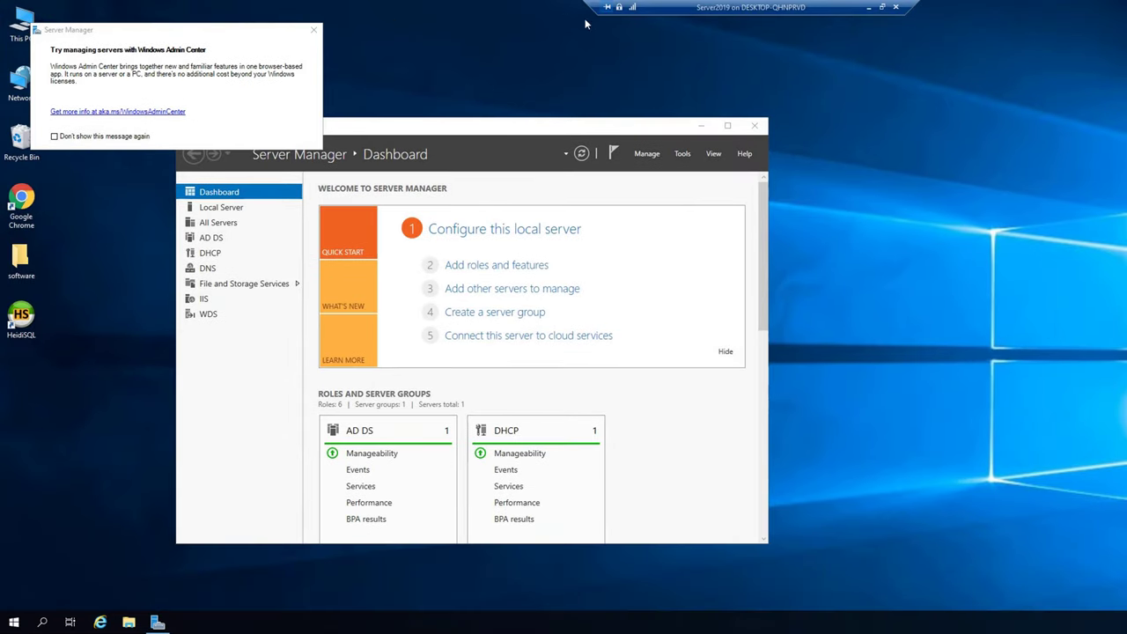
pyautogui.click(882, 6)
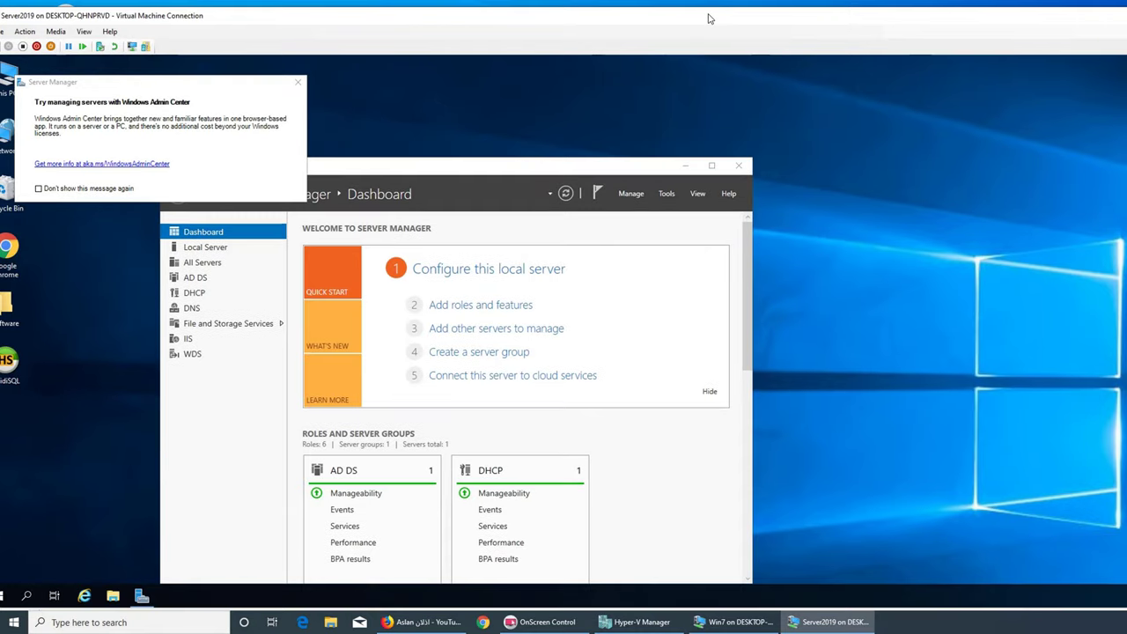
# Step: Shrink and move the Server2019 window beside Win7 and close the Windows Admin Center popup
pyautogui.moveTo(580, 15); pyautogui.dragTo(724, 8)
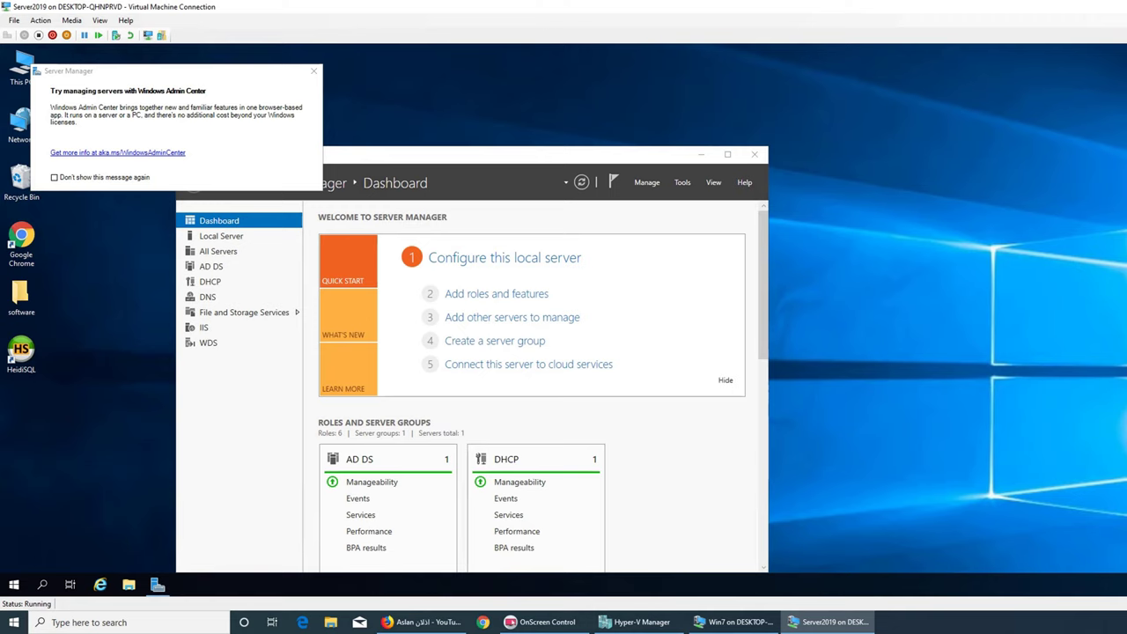
pyautogui.moveTo(725, 8); pyautogui.dragTo(704, 5)
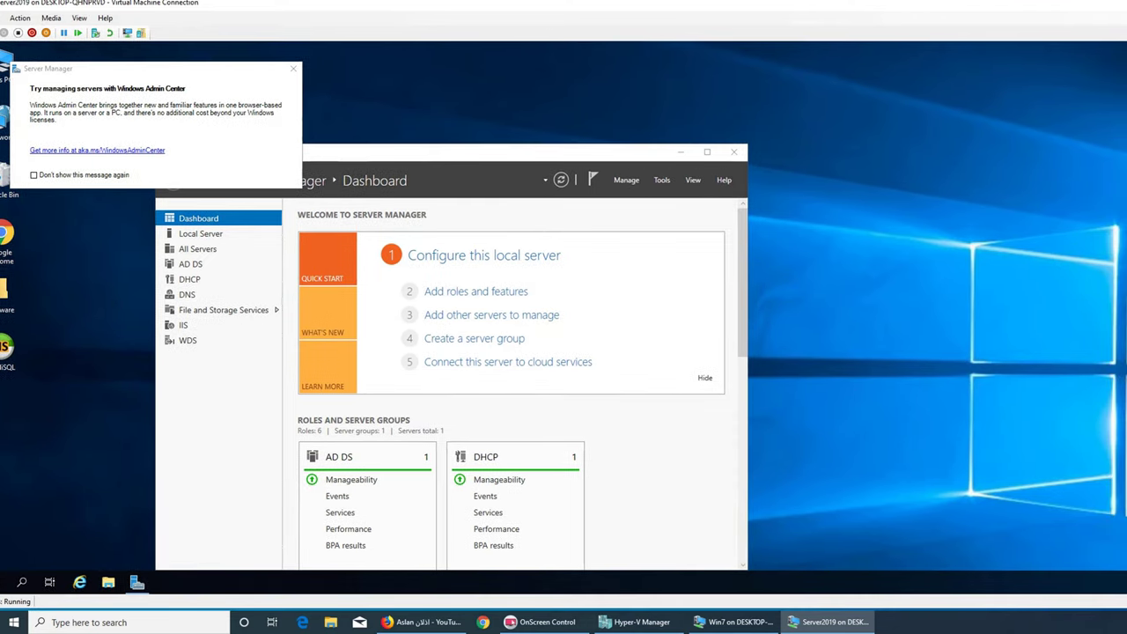
pyautogui.moveTo(1123, 607); pyautogui.dragTo(722, 525)
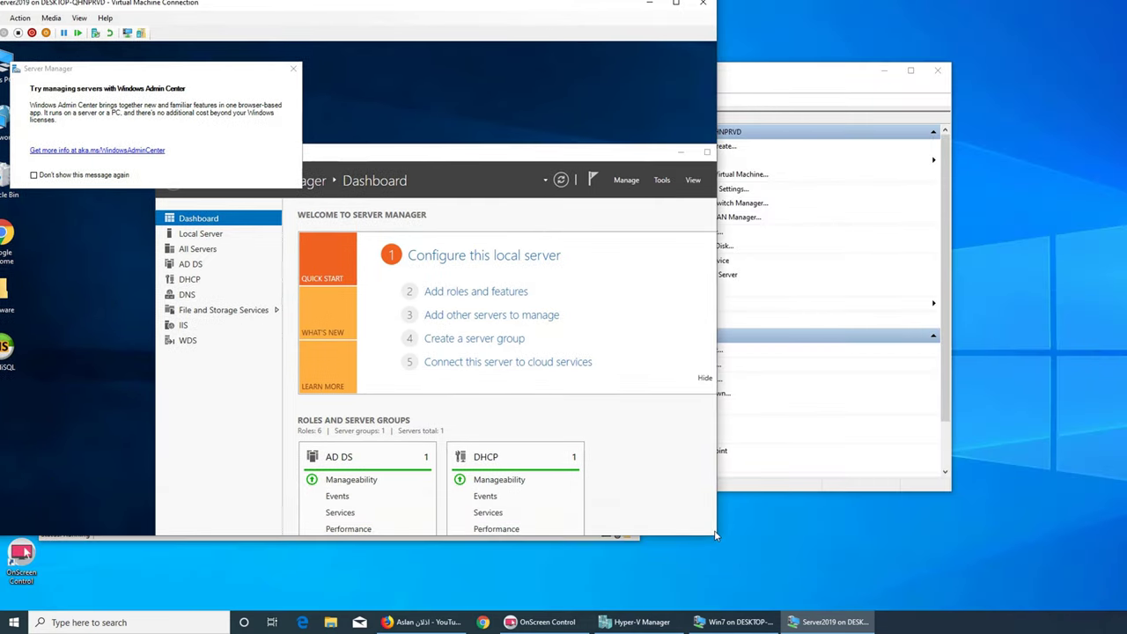
pyautogui.moveTo(509, 6); pyautogui.dragTo(791, 53)
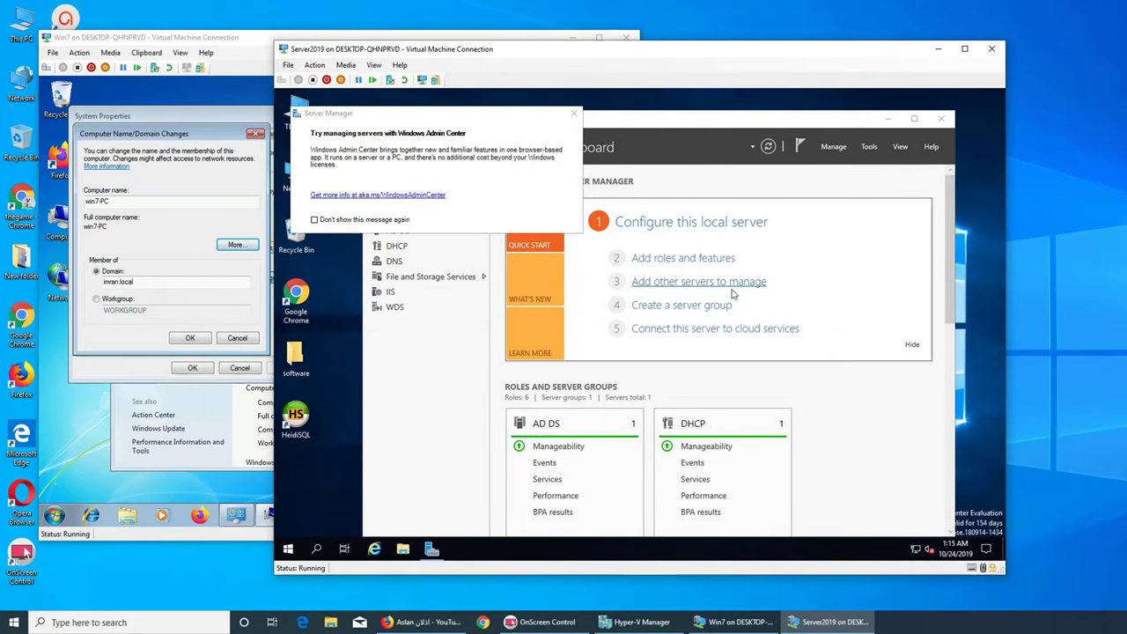
pyautogui.click(573, 113)
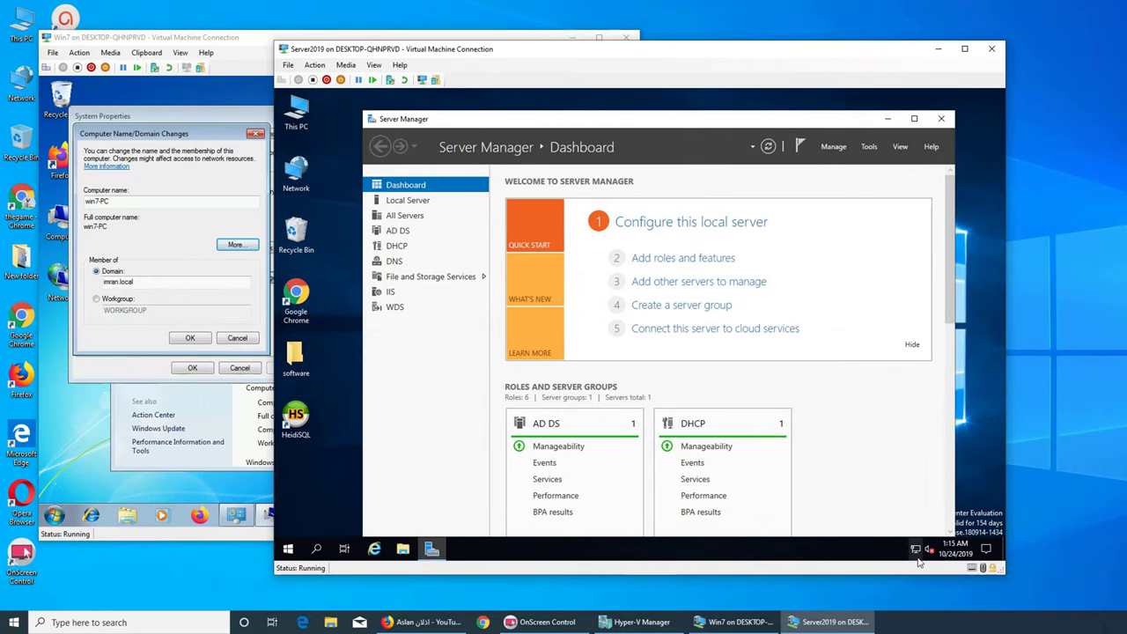
# Step: Run ipconfig in Server2019's Command Prompt, showing IPv4 172.17.49.198 with mask 255.255.255.240
pyautogui.click(289, 549)
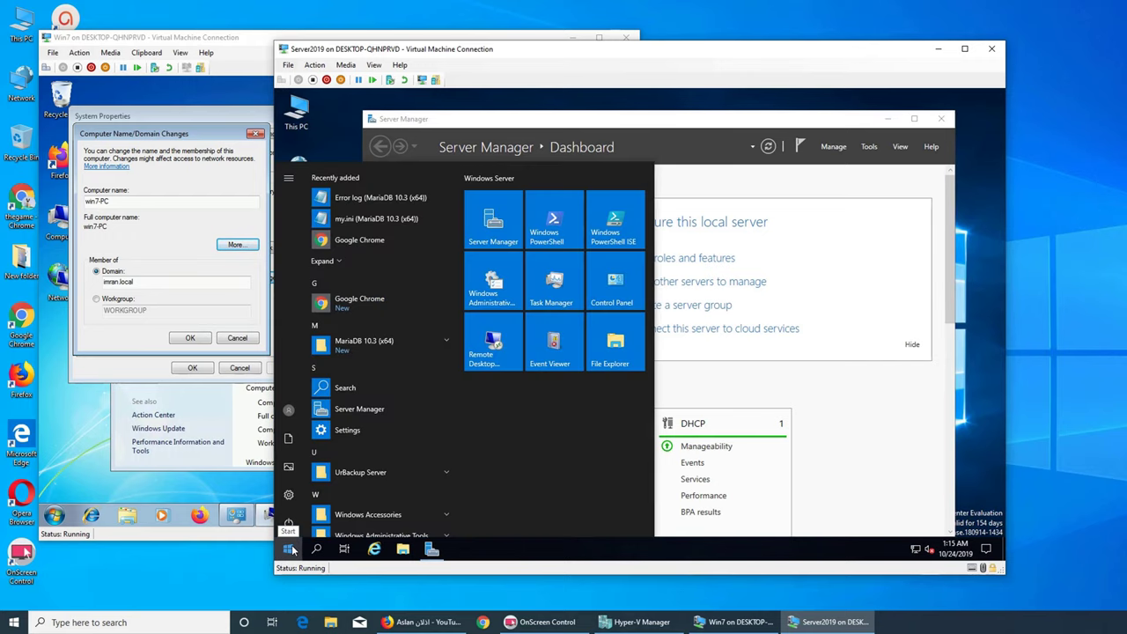
pyautogui.write('cmd')
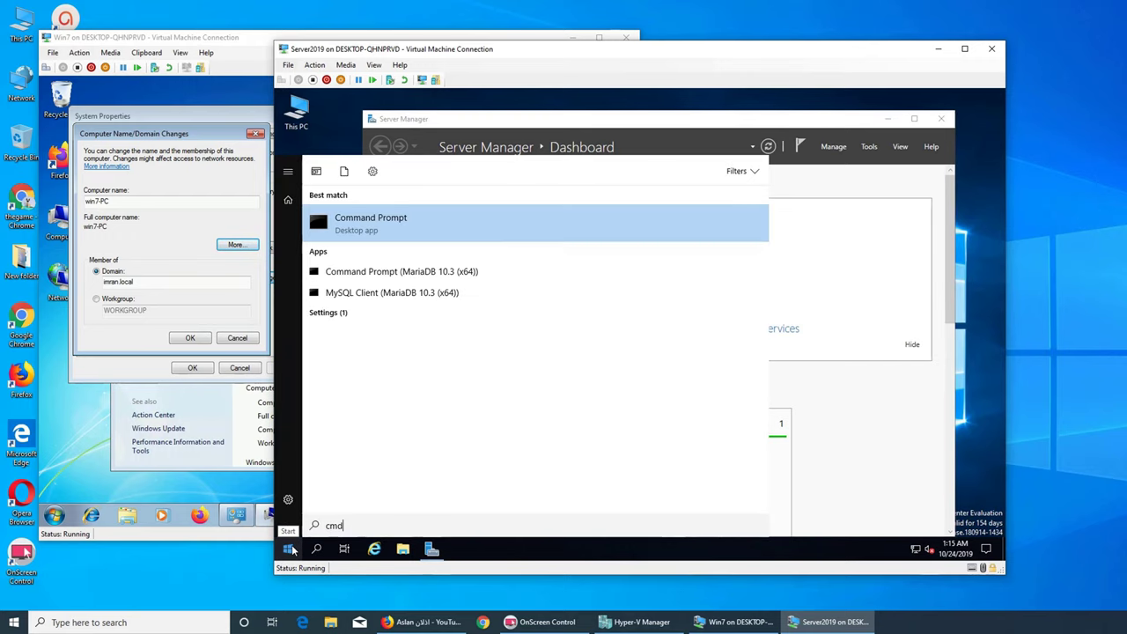
pyautogui.press('Return')
pyautogui.write('ipconfig')
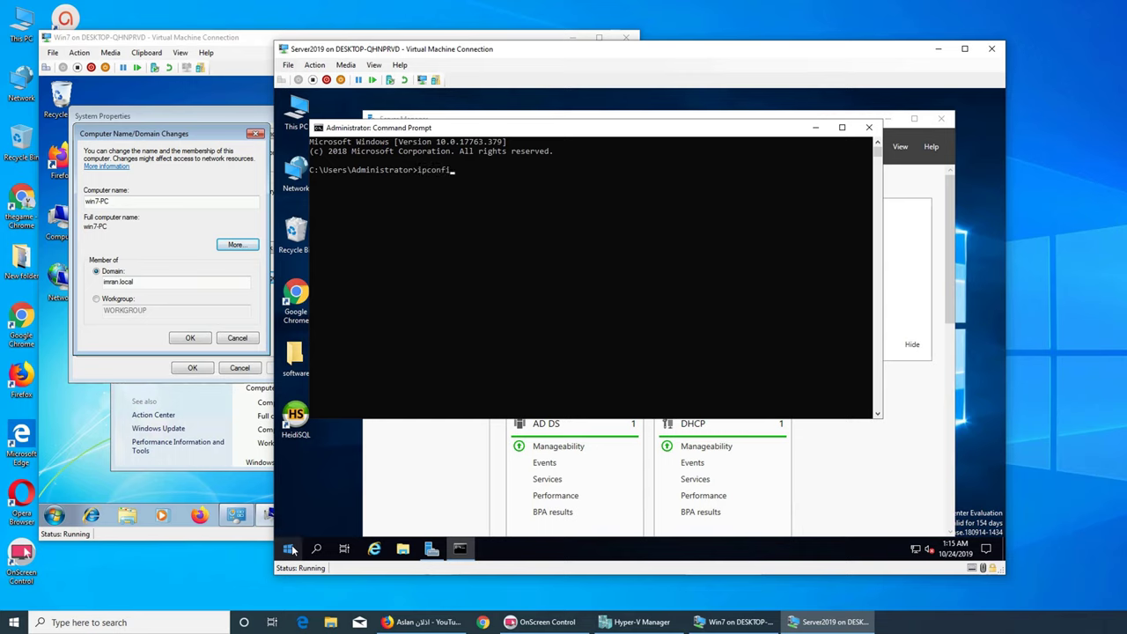
pyautogui.press('Return')
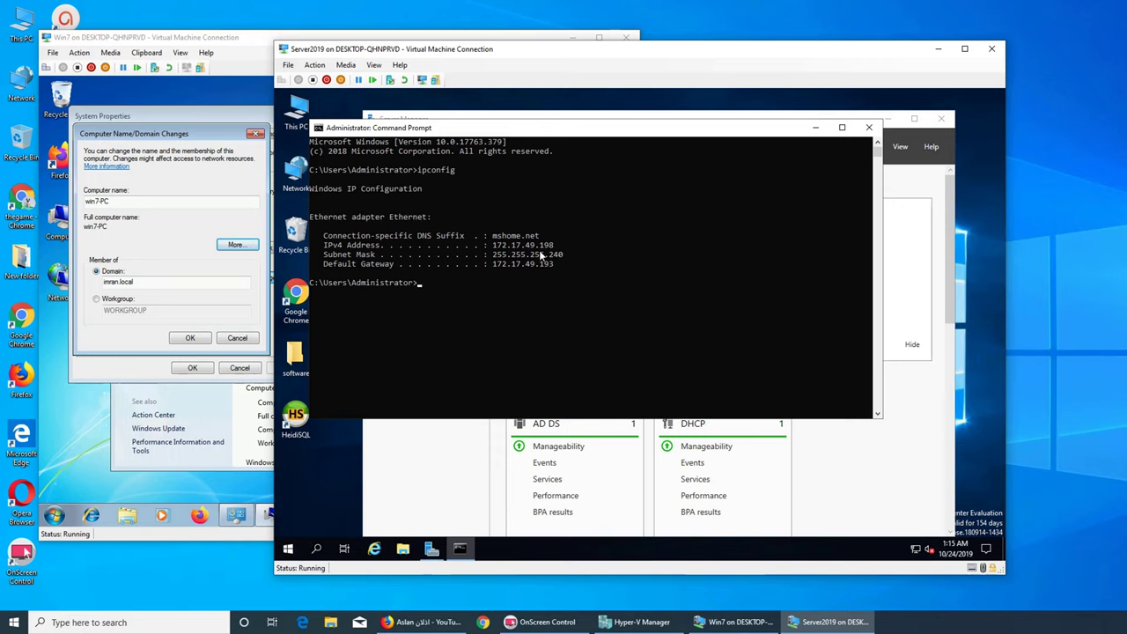
pyautogui.click(212, 313)
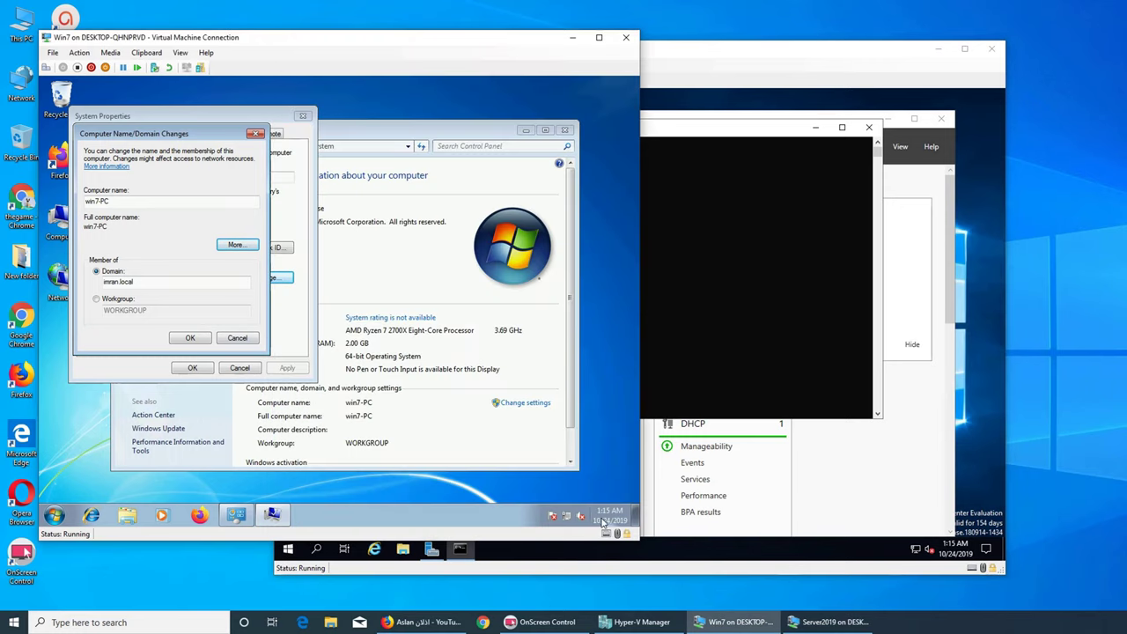
# Step: Open Win7's Local Area Connection IPv4 properties through Network and Sharing Center
pyautogui.click(566, 515)
pyautogui.click(540, 492)
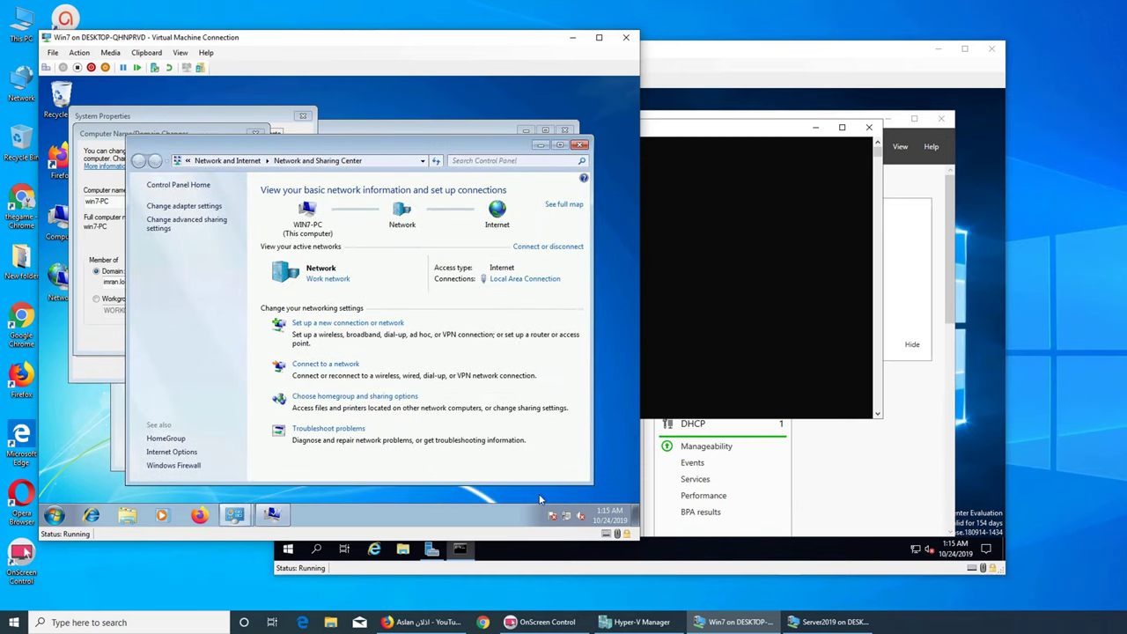
pyautogui.click(521, 279)
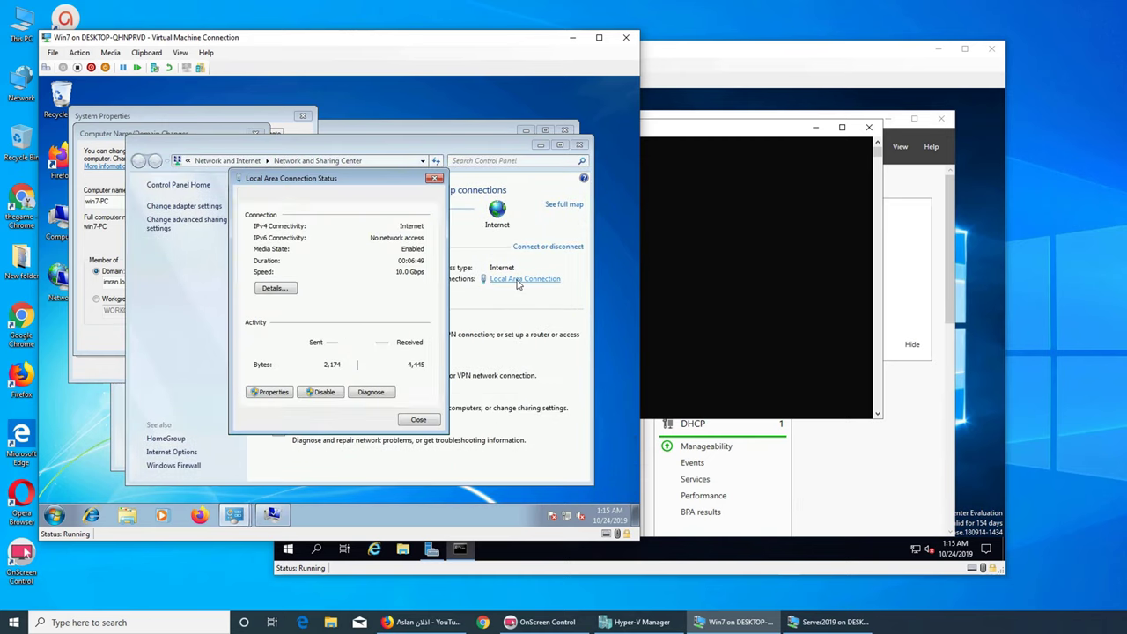
pyautogui.click(269, 392)
pyautogui.click(352, 320)
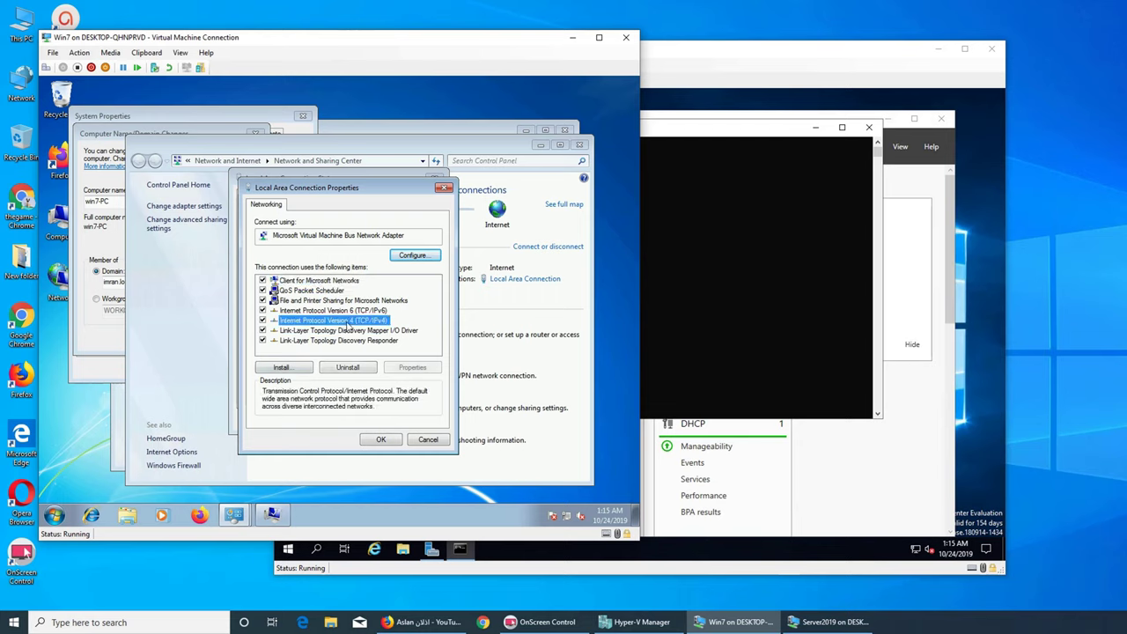
pyautogui.click(414, 371)
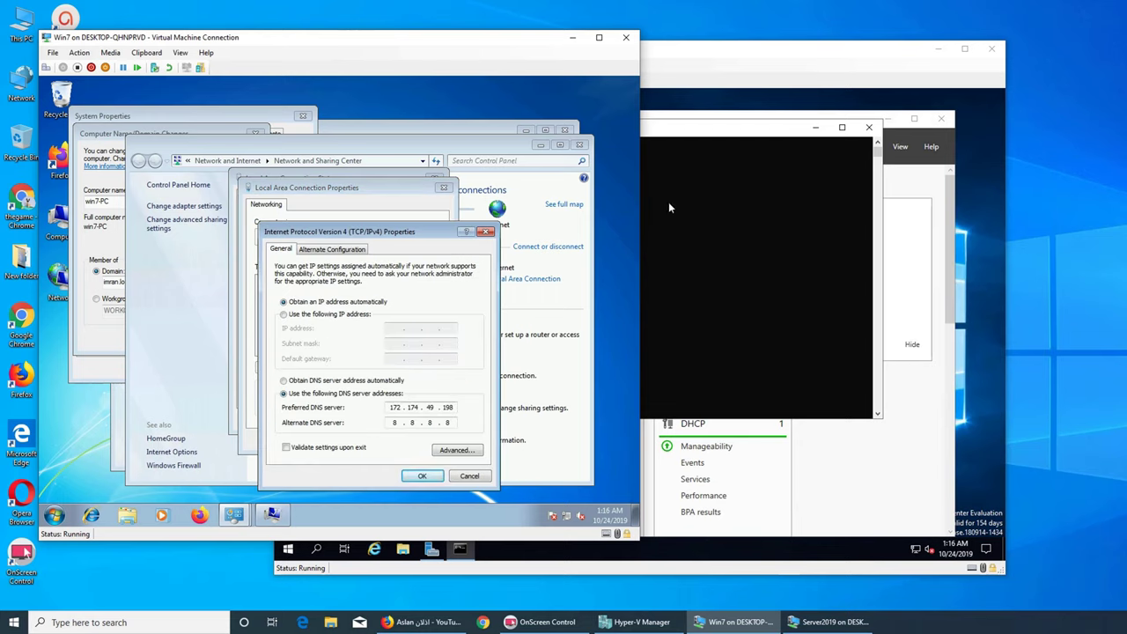
# Step: Correct the preferred DNS server to 172.17.49.198, keeping 8.8.8.8 as alternate, and apply
pyautogui.click(670, 139)
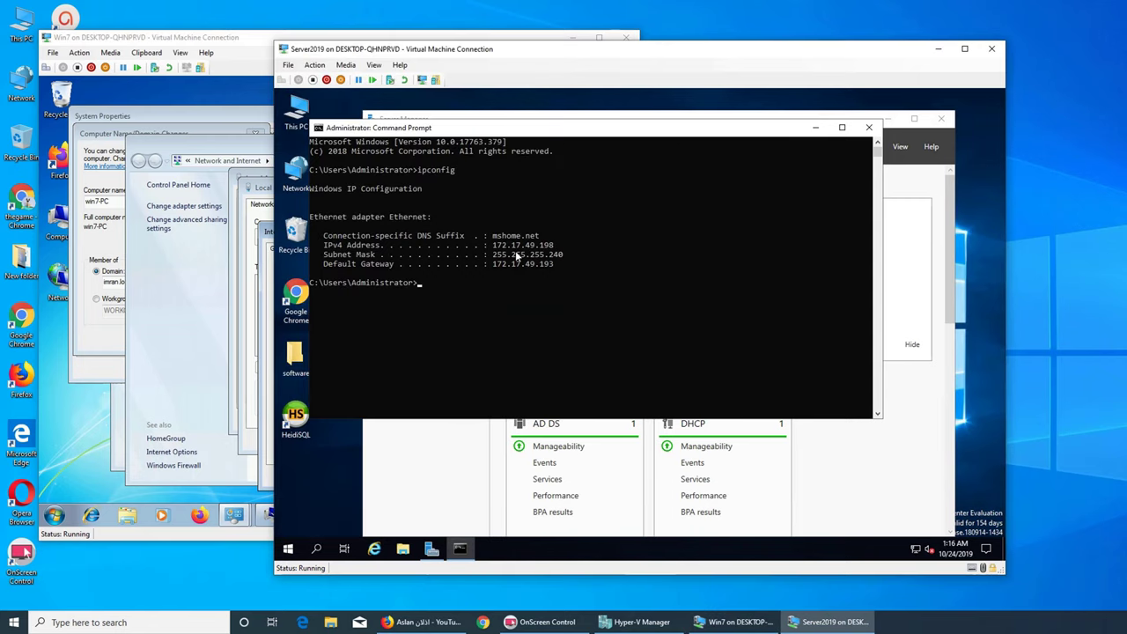
pyautogui.click(207, 321)
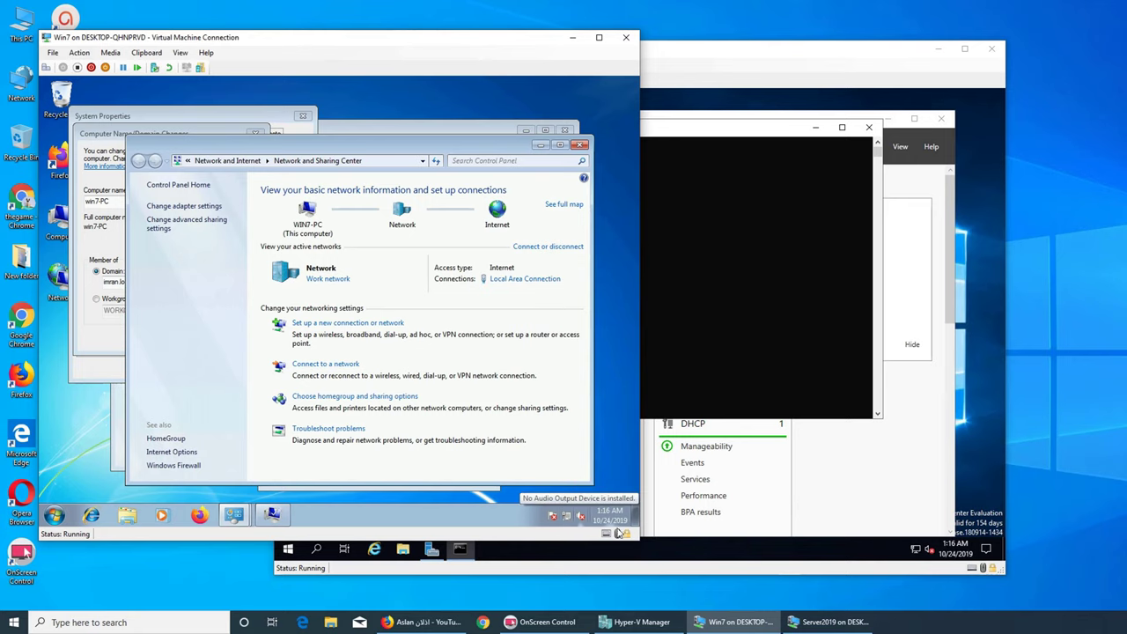
pyautogui.click(540, 144)
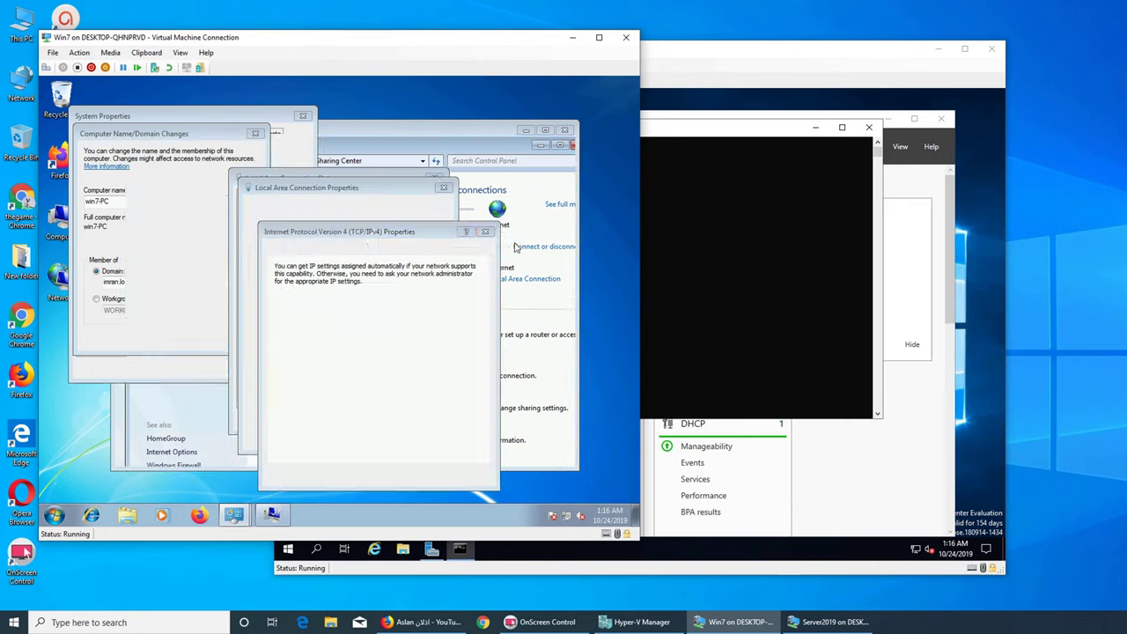
pyautogui.click(414, 406)
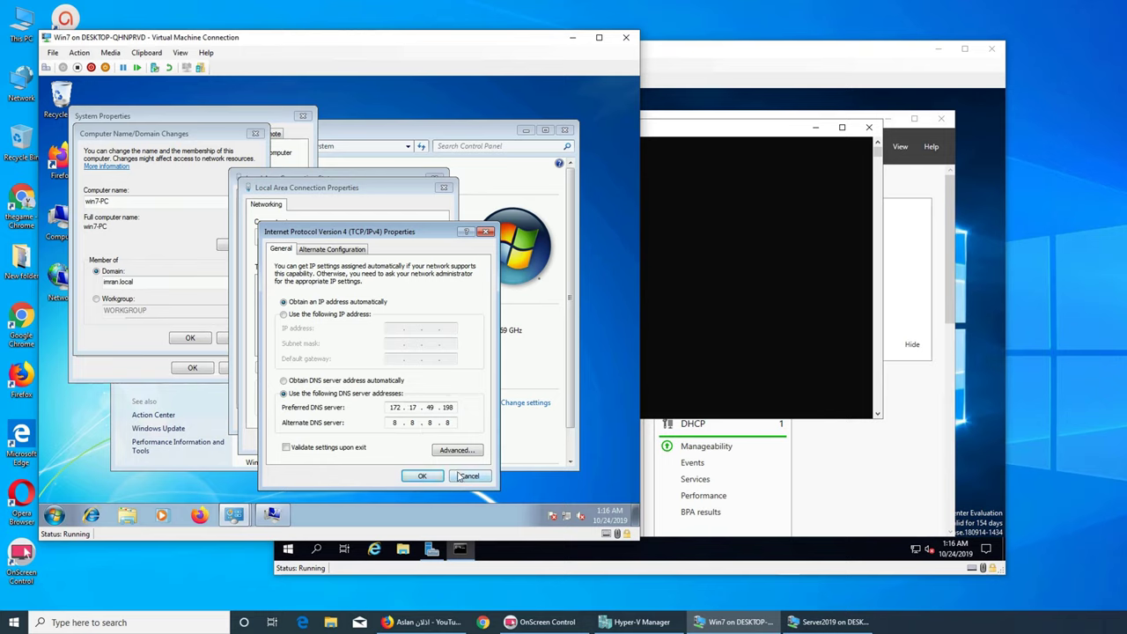
pyautogui.click(418, 476)
pyautogui.click(381, 446)
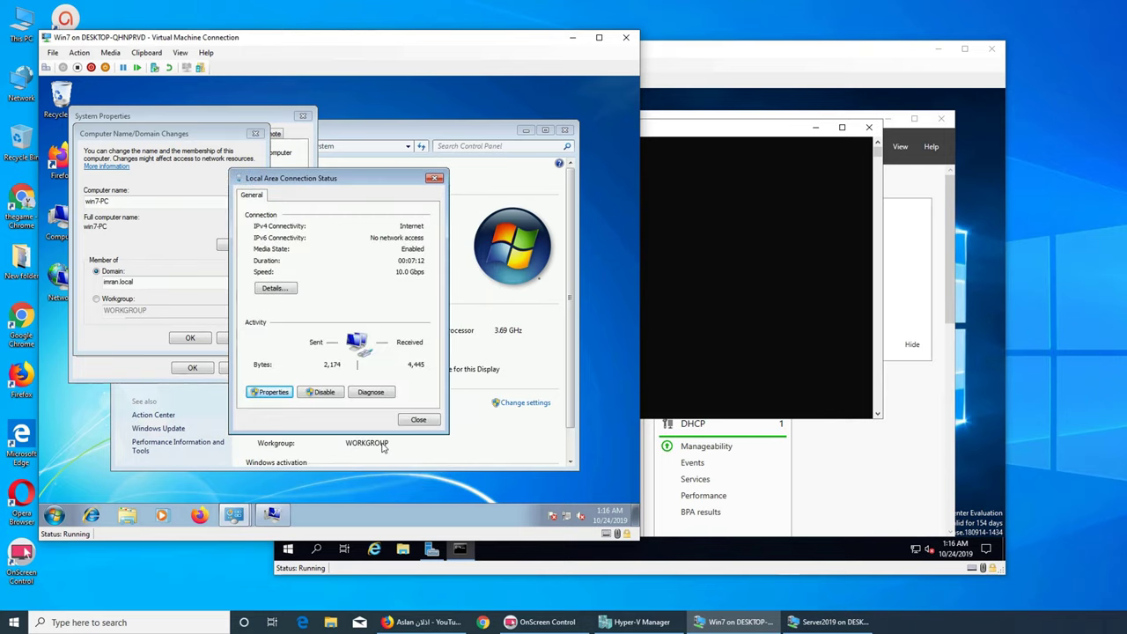
# Step: Confirm the imran.local join and authenticate with the domain account's user name and password
pyautogui.click(414, 422)
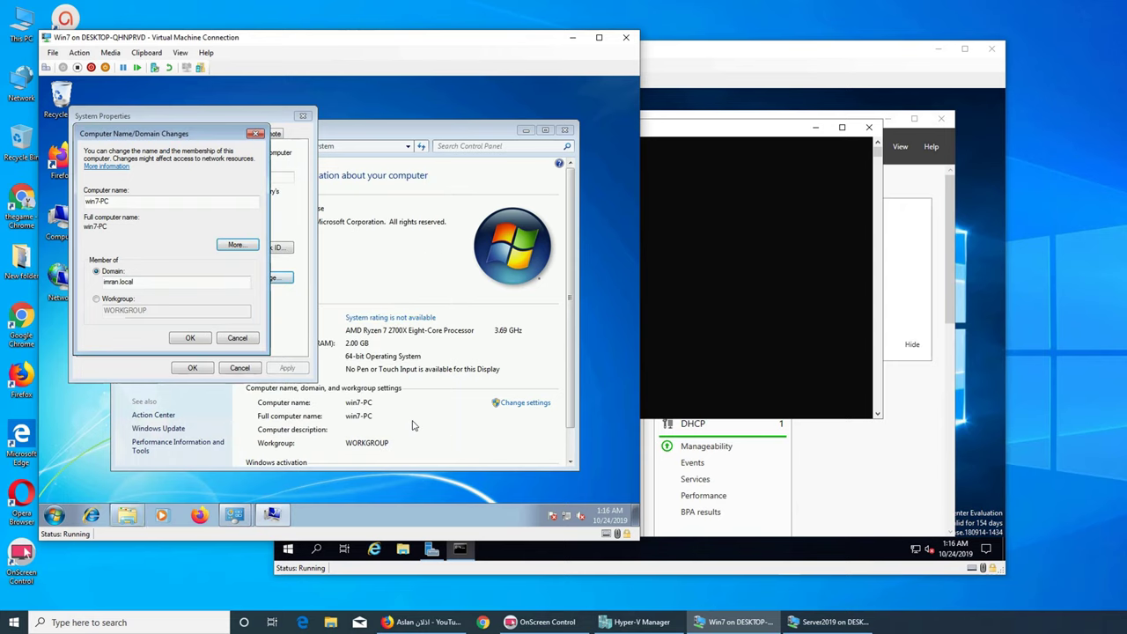
pyautogui.click(190, 338)
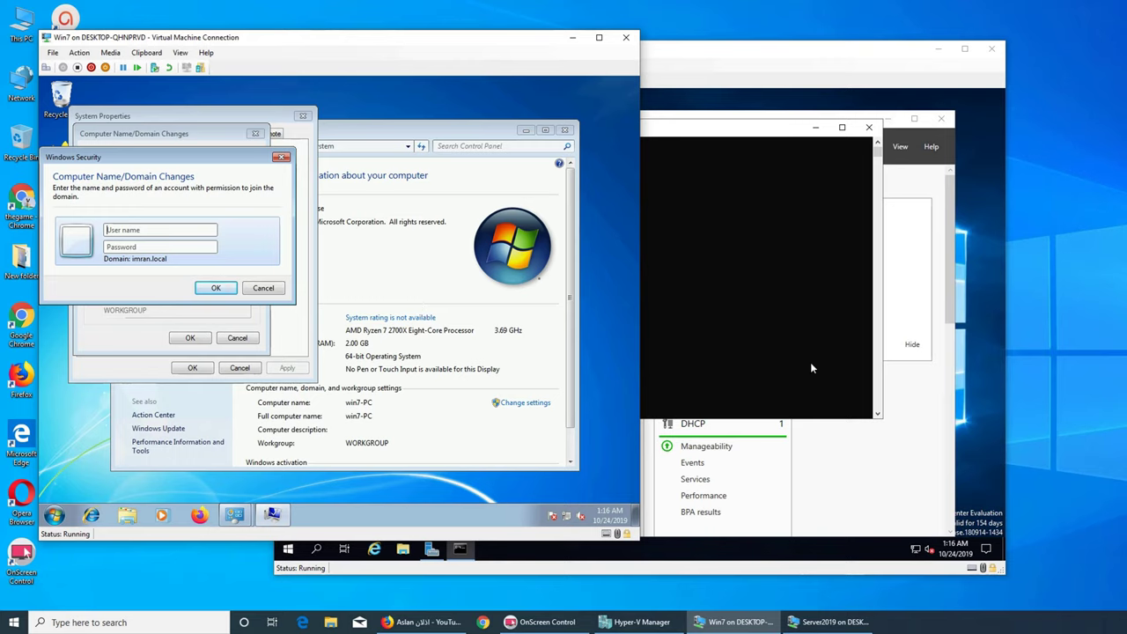
pyautogui.click(161, 234)
pyautogui.click(174, 232)
pyautogui.write('bush')
pyautogui.press('Tab')
pyautogui.write('•••••••••••')
pyautogui.press('Return')
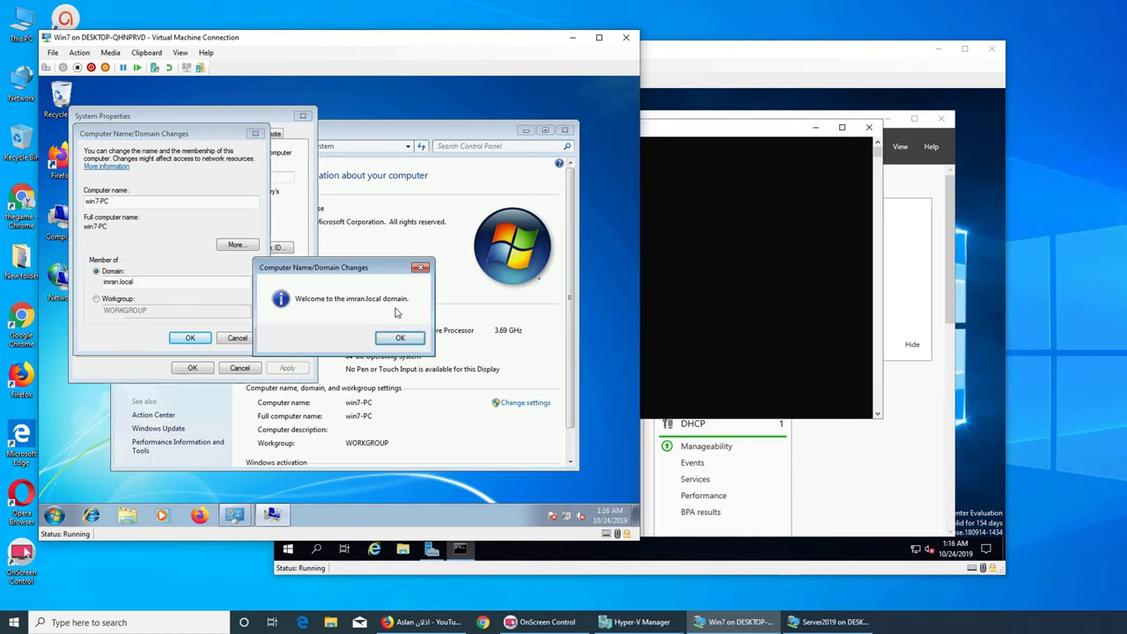
# Step: Acknowledge the imran.local welcome and restart notices, close System Properties, and restart Win7 now
pyautogui.click(400, 337)
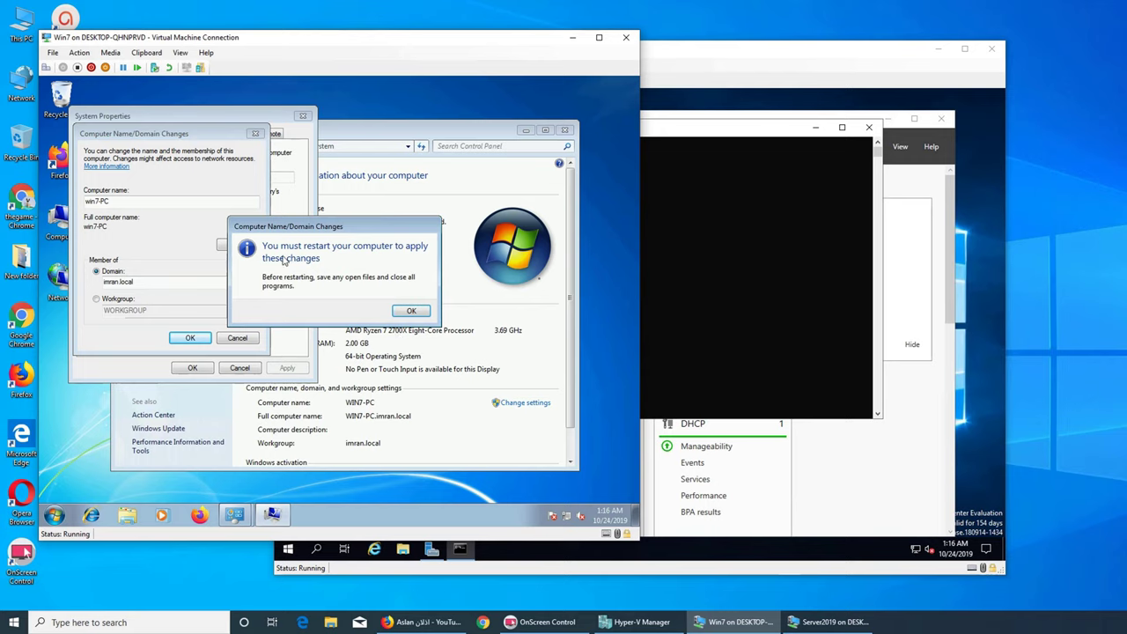
pyautogui.click(411, 311)
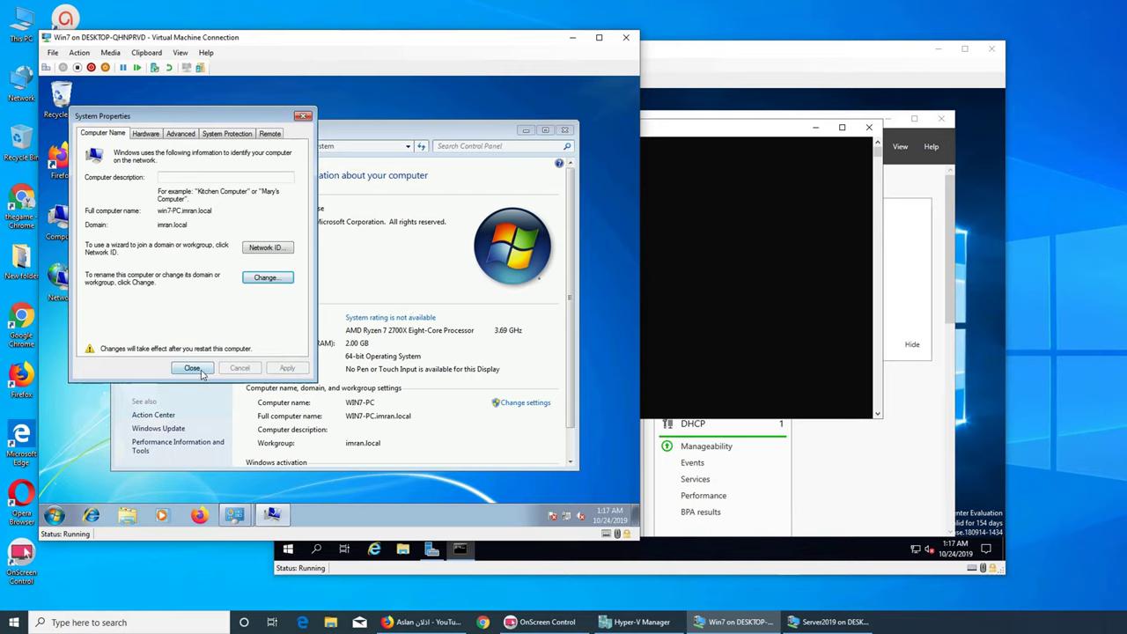
pyautogui.click(192, 368)
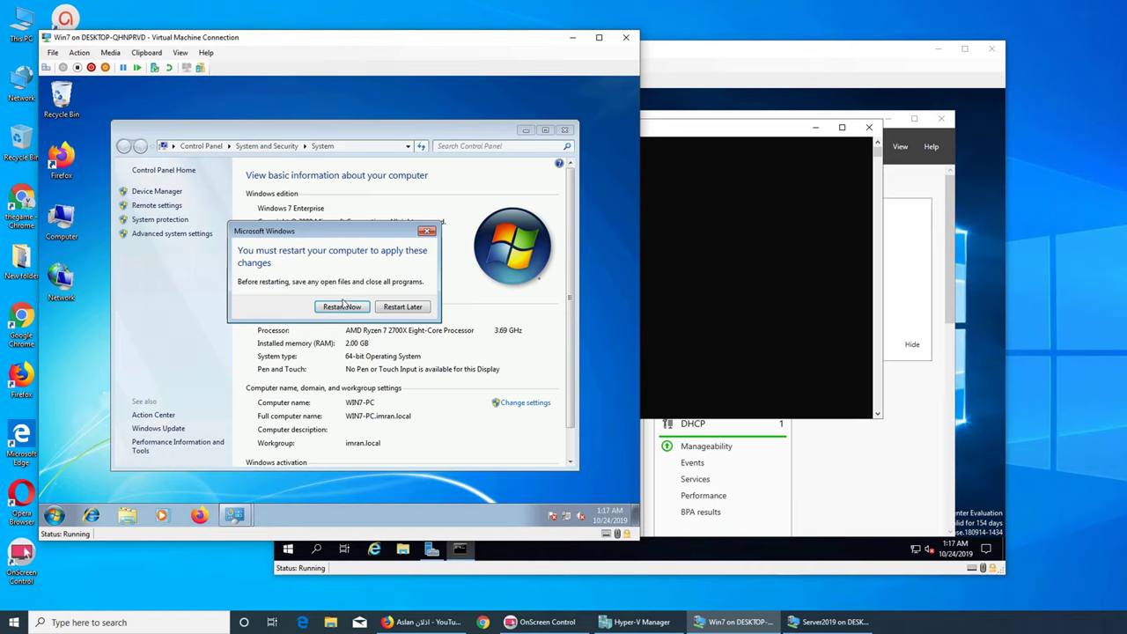
pyautogui.click(345, 305)
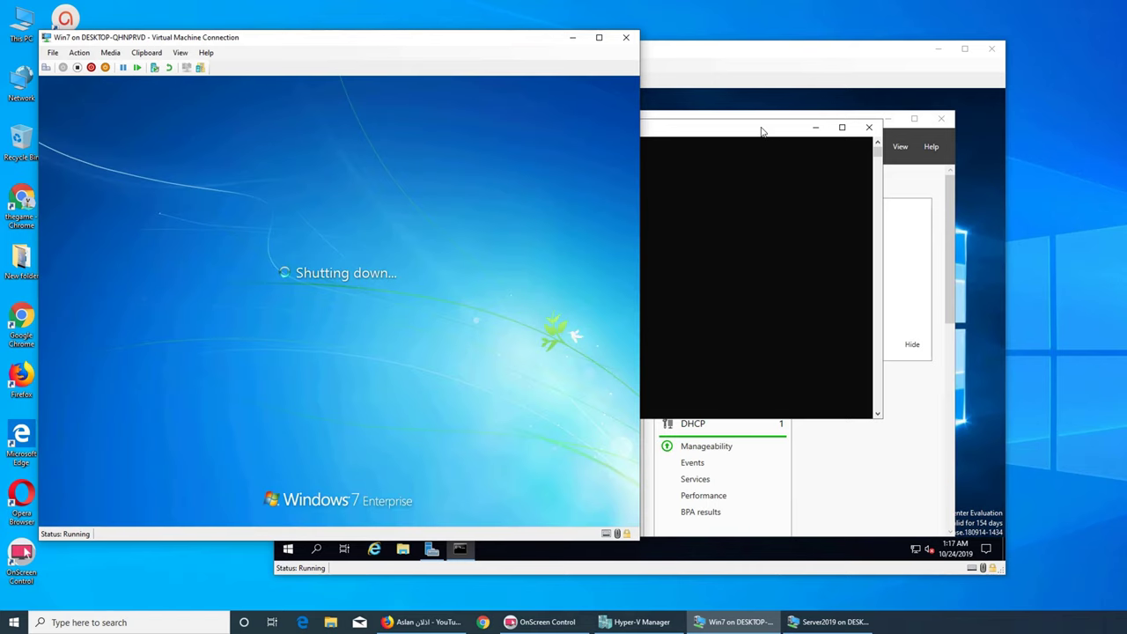
# Step: Reconnect to the rebooting Win7 machine and follow its boot while alternating with Server2019
pyautogui.click(762, 131)
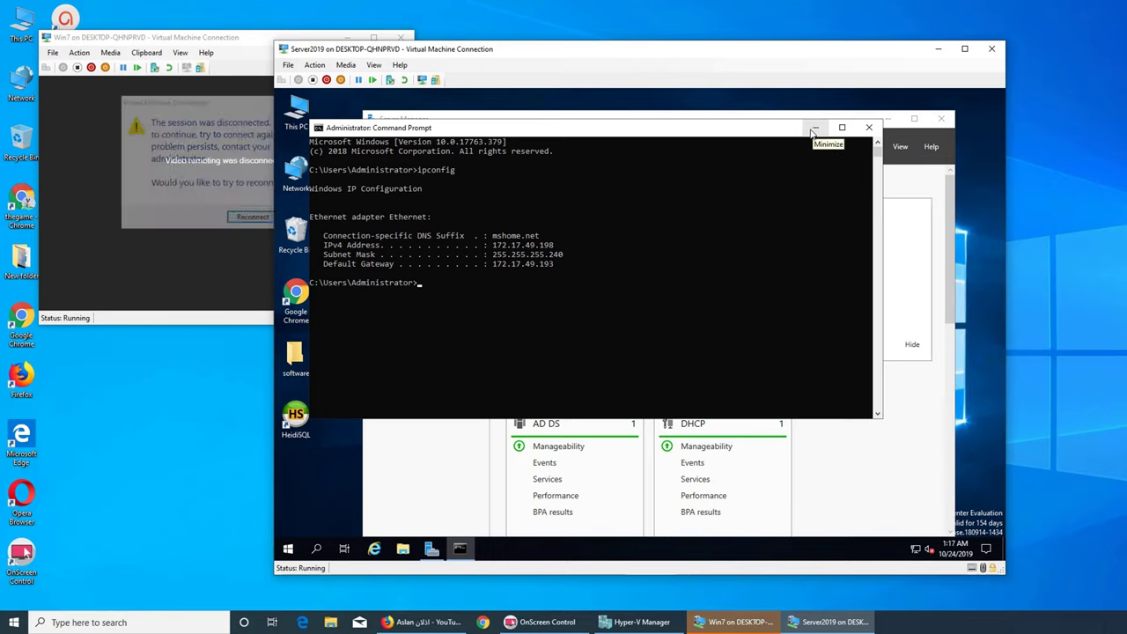
pyautogui.click(173, 265)
pyautogui.click(255, 218)
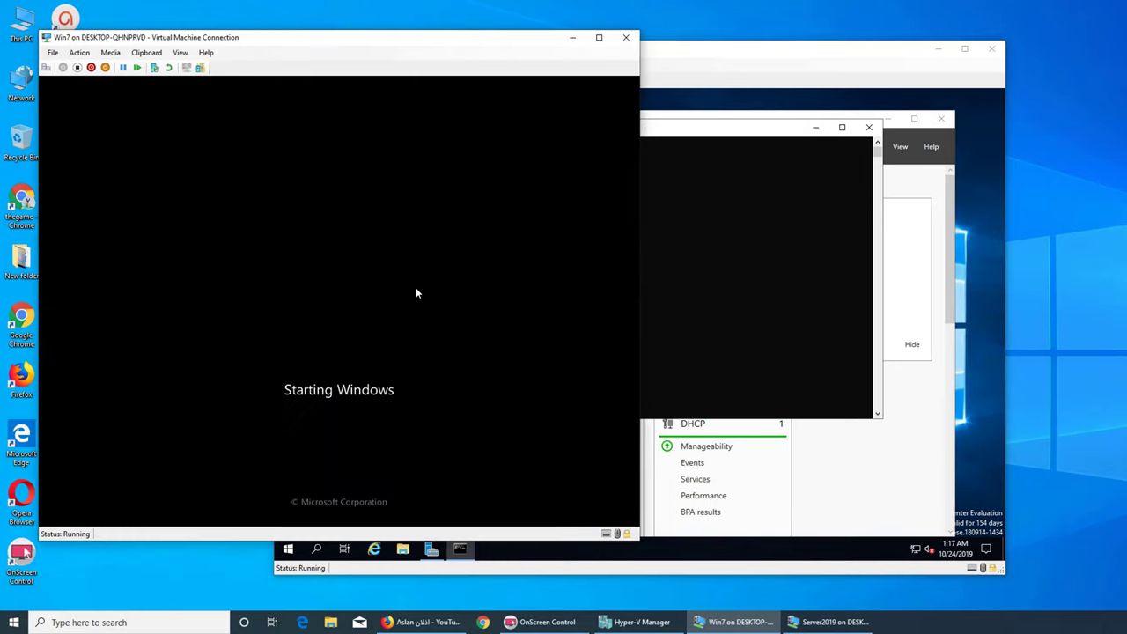
pyautogui.click(700, 91)
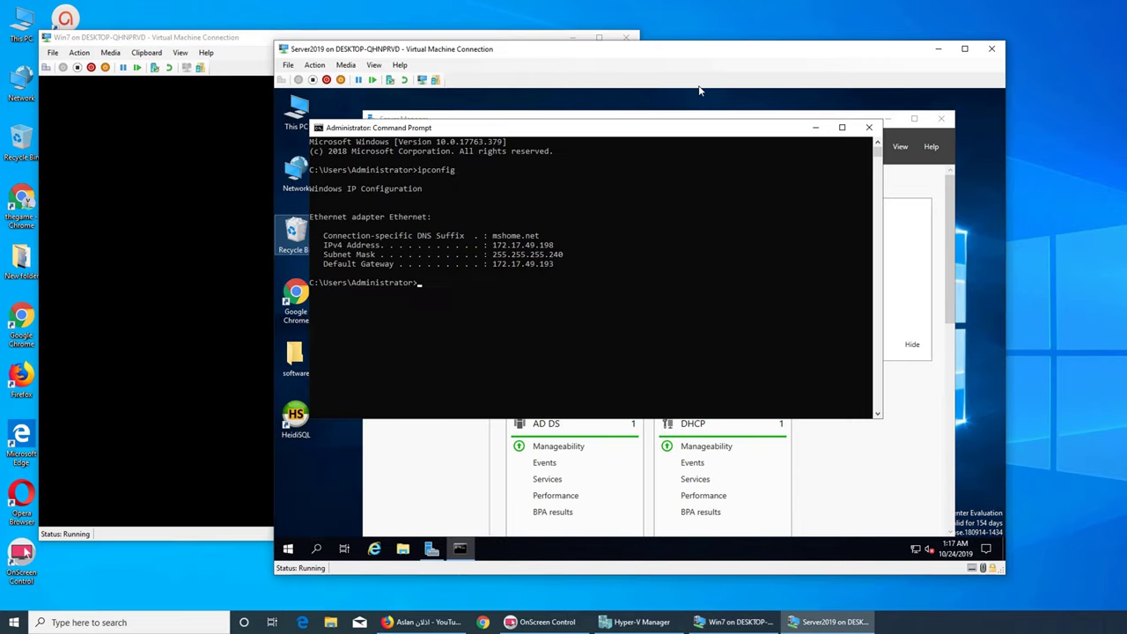
pyautogui.click(227, 69)
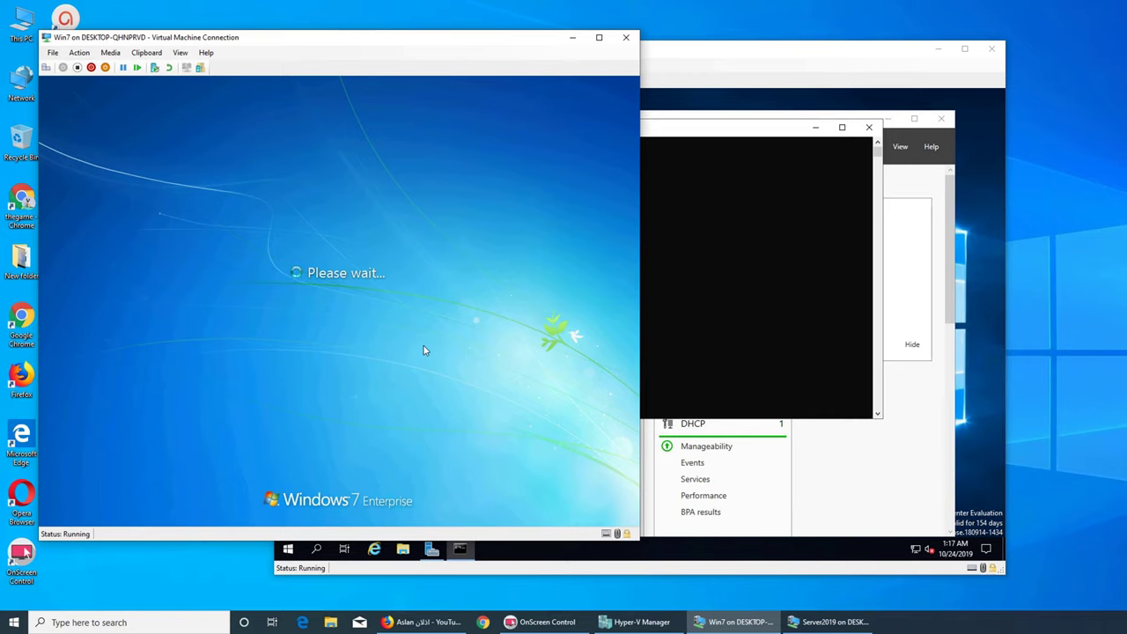
pyautogui.click(735, 247)
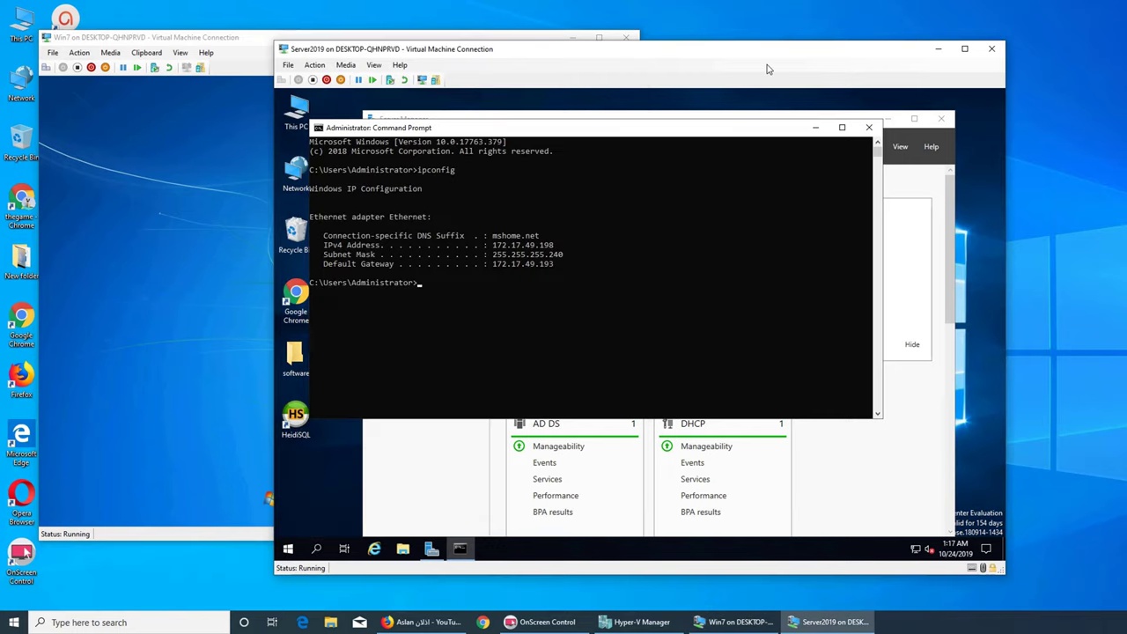
# Step: Close Command Prompt and view the imran.local Computers container in Active Directory Users and Computers
pyautogui.click(868, 128)
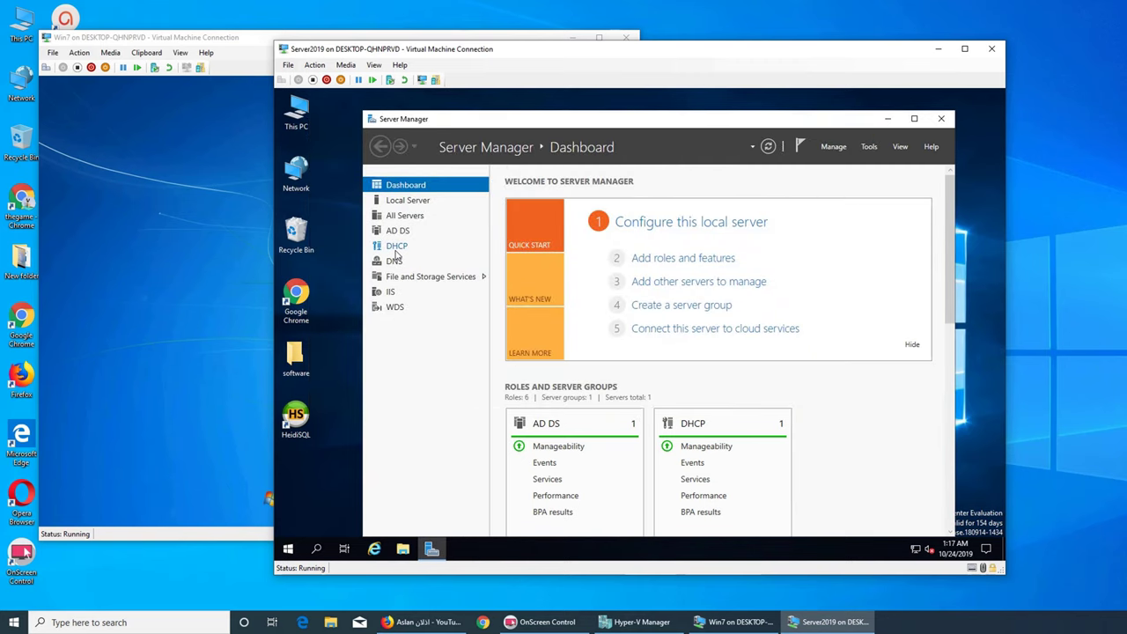
pyautogui.click(869, 147)
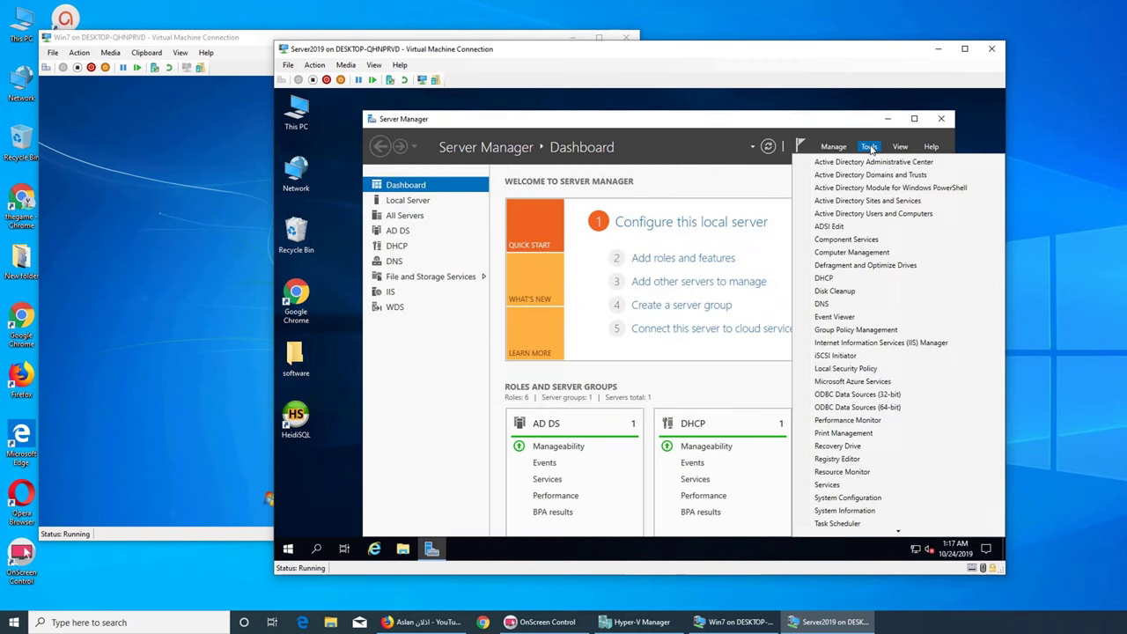
pyautogui.click(892, 214)
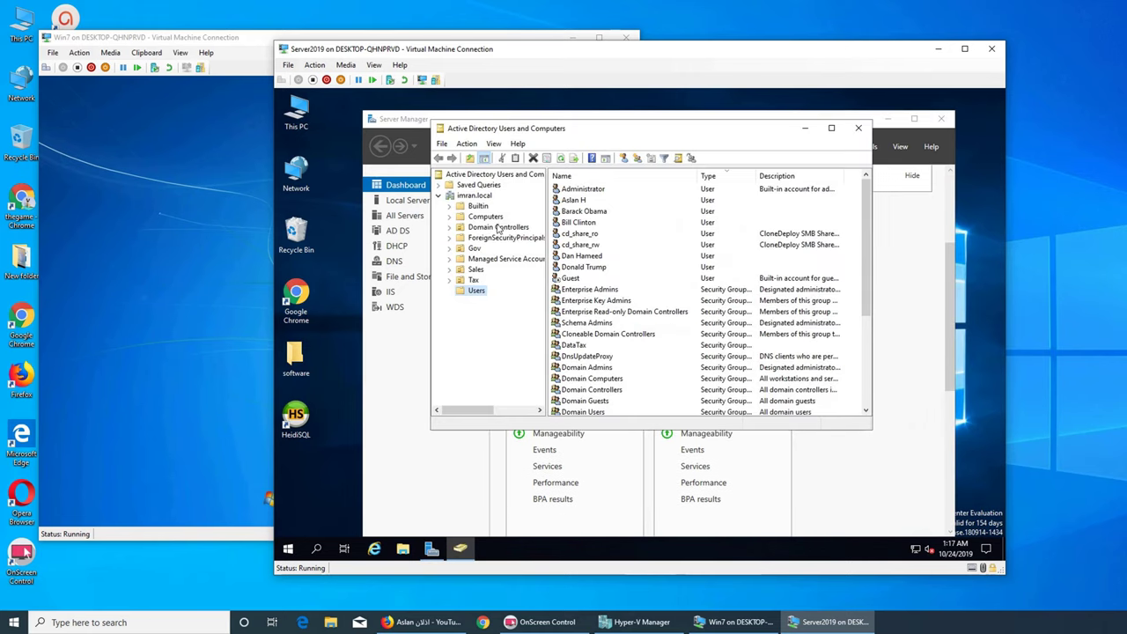
pyautogui.click(484, 217)
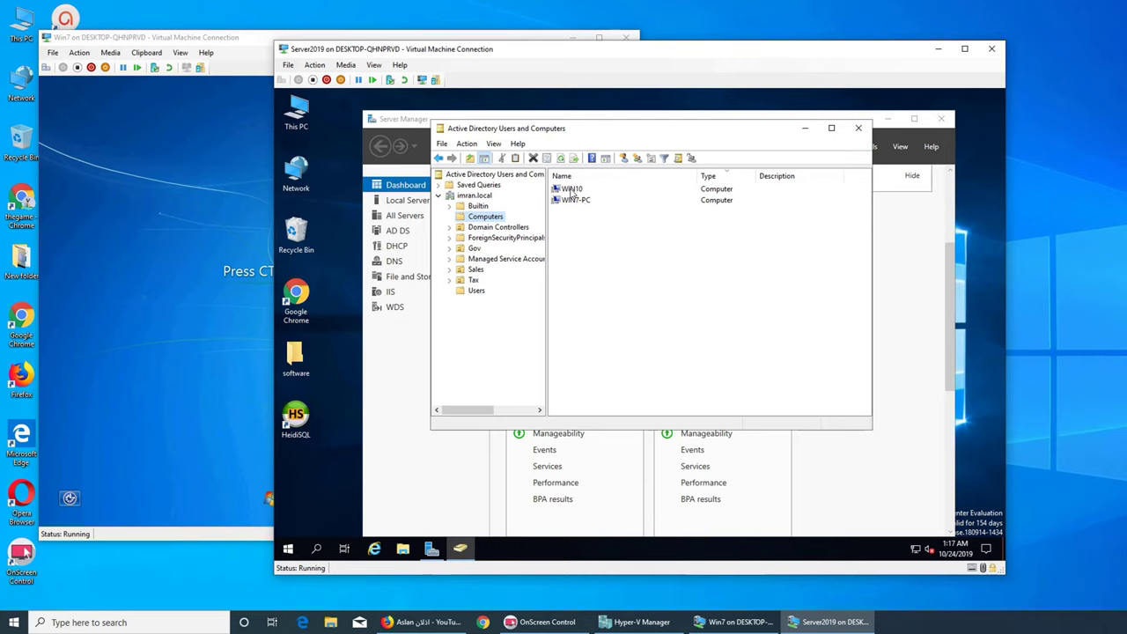
pyautogui.click(573, 190)
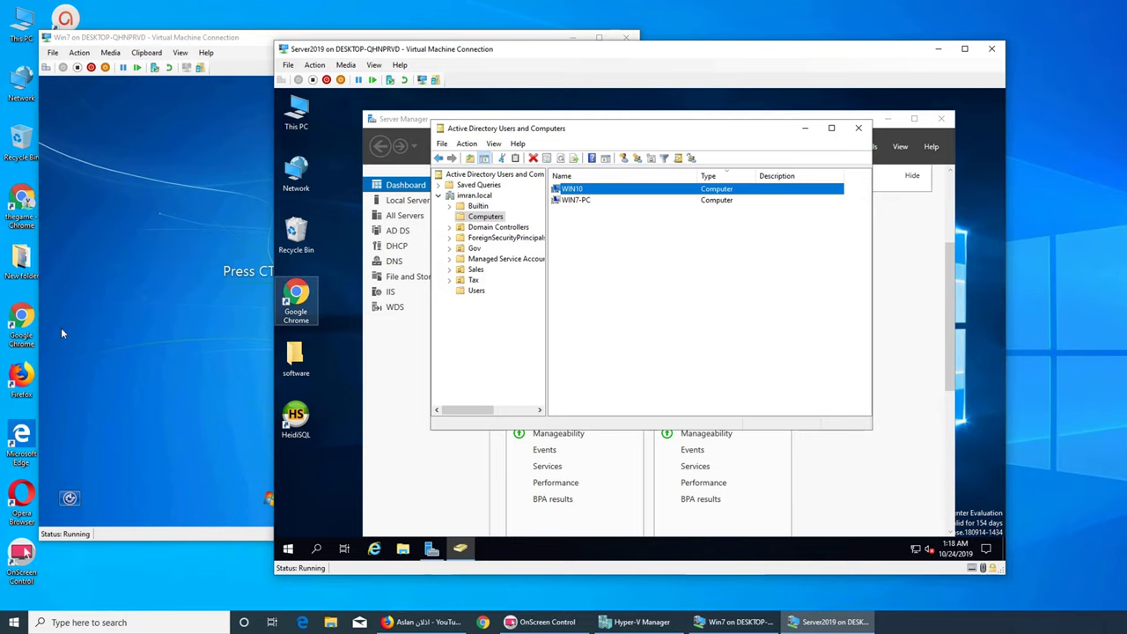
pyautogui.click(118, 318)
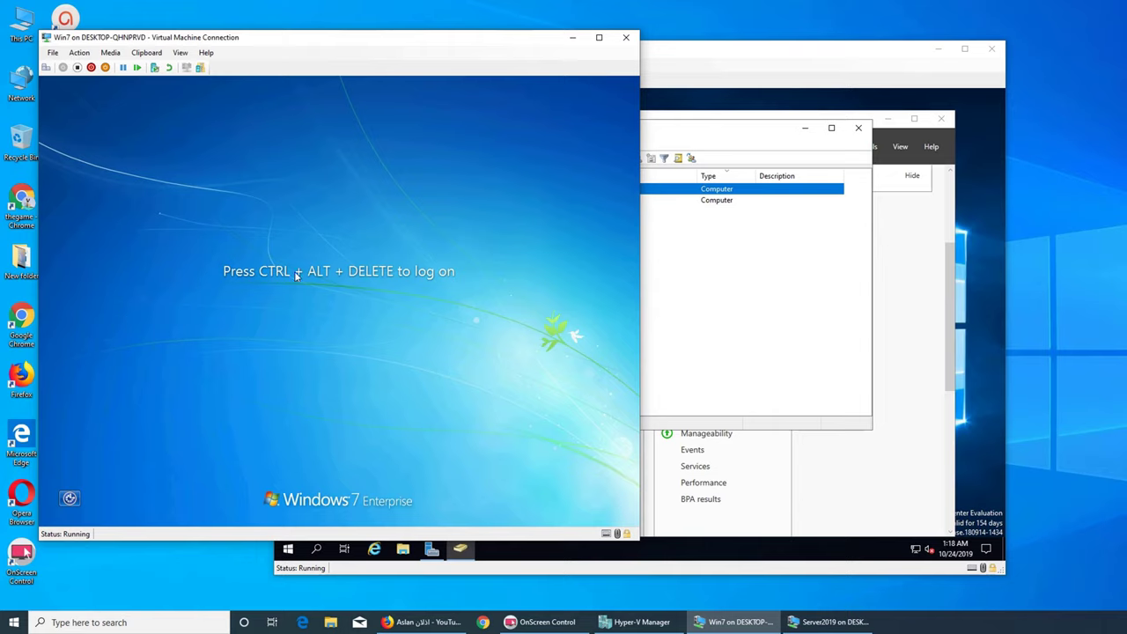
# Step: Send Ctrl+Alt+Delete and log on with the local win7 account password, fixing a typo
pyautogui.click(46, 68)
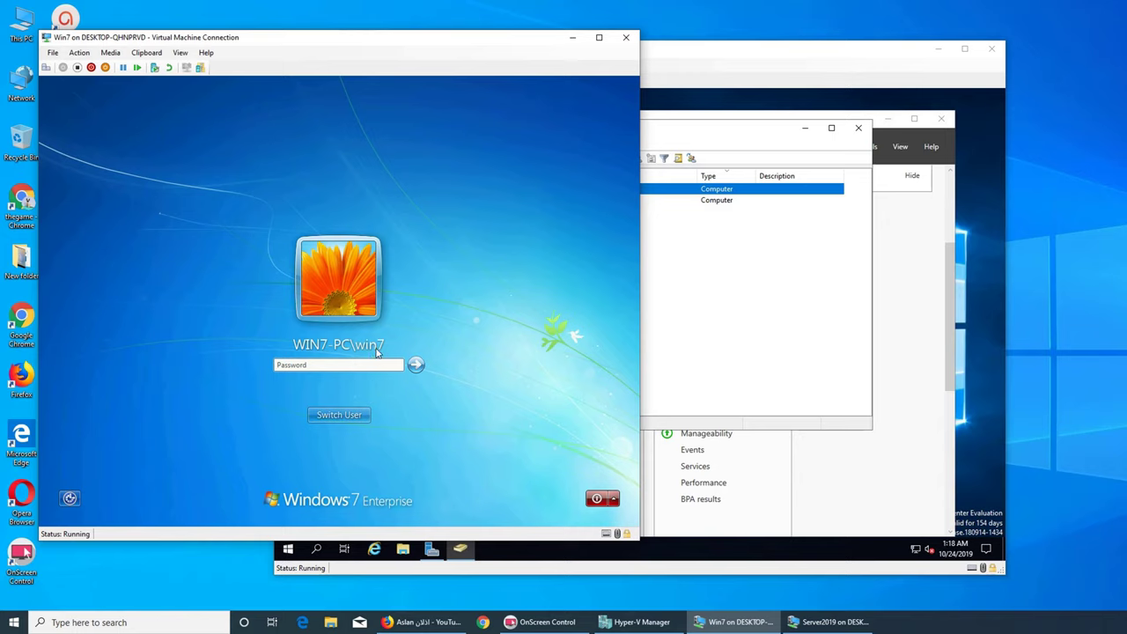
pyautogui.click(348, 421)
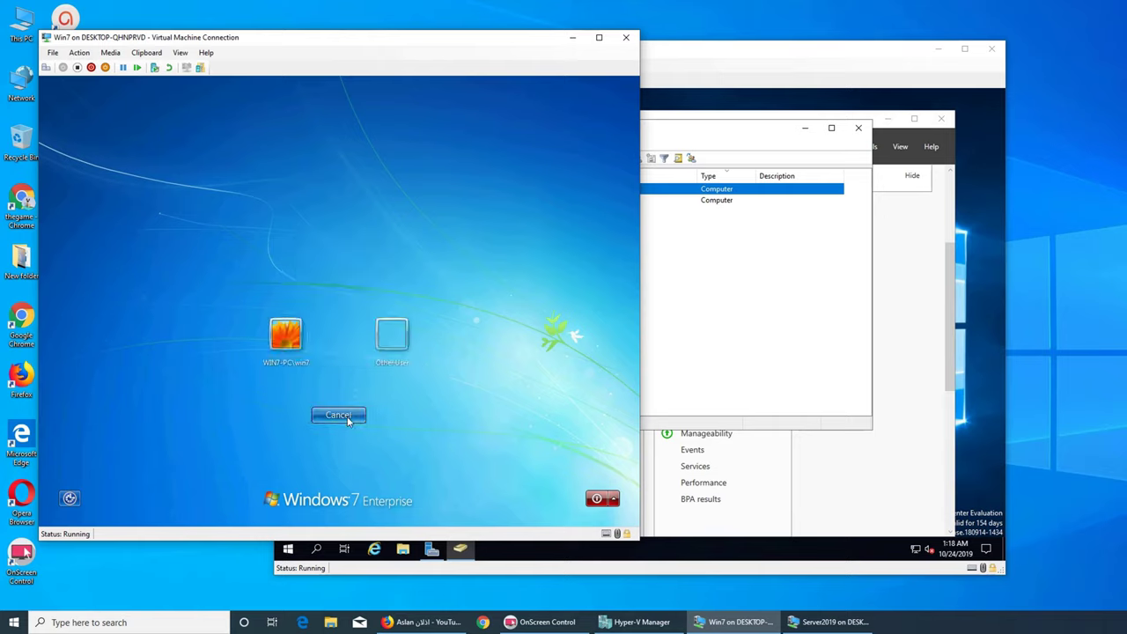
pyautogui.click(287, 335)
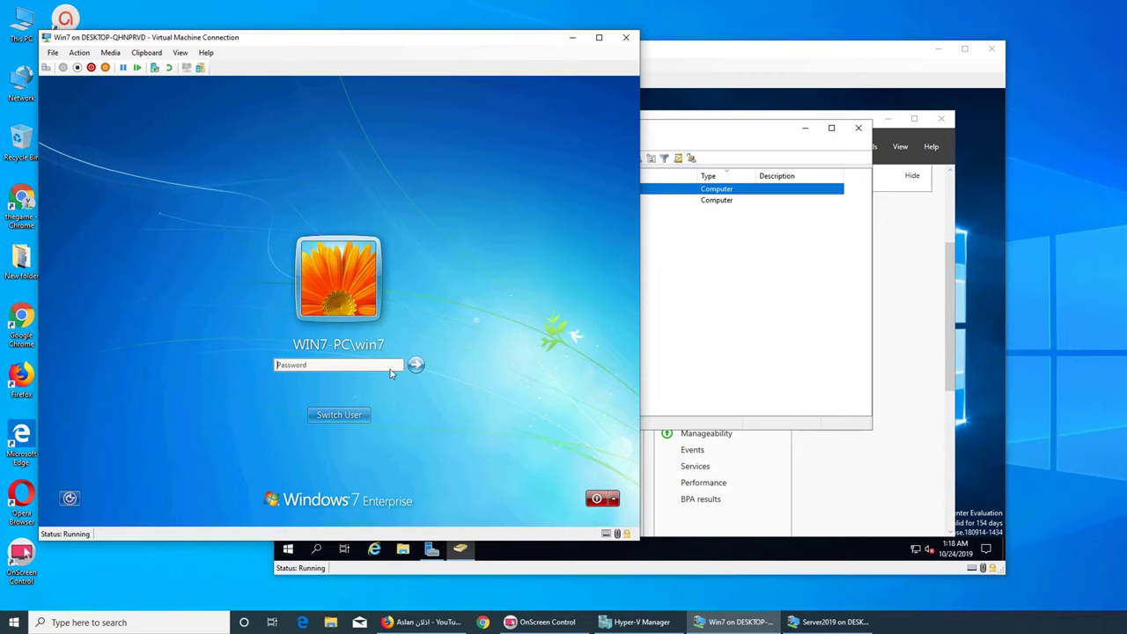
pyautogui.write('a12345')
pyautogui.press('BackSpace')
pyautogui.press('BackSpace')
pyautogui.press('BackSpace')
pyautogui.press('BackSpace')
pyautogui.press('BackSpace')
pyautogui.write('123456789')
pyautogui.press('Return')
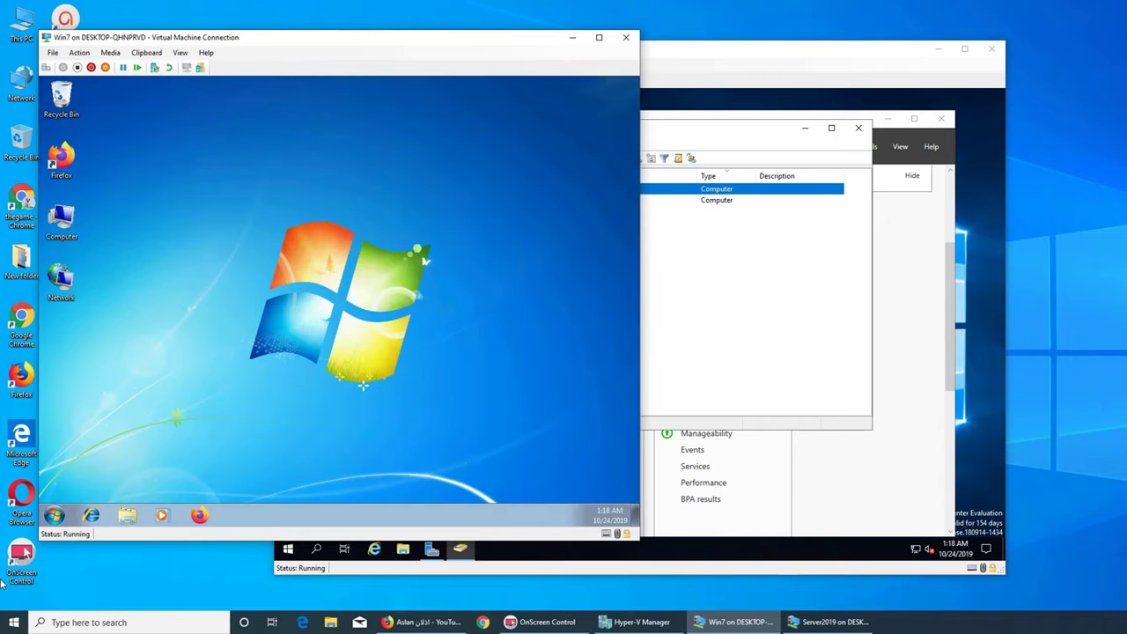
# Step: Open the win7 user account settings and the list of local user accounts
pyautogui.click(53, 519)
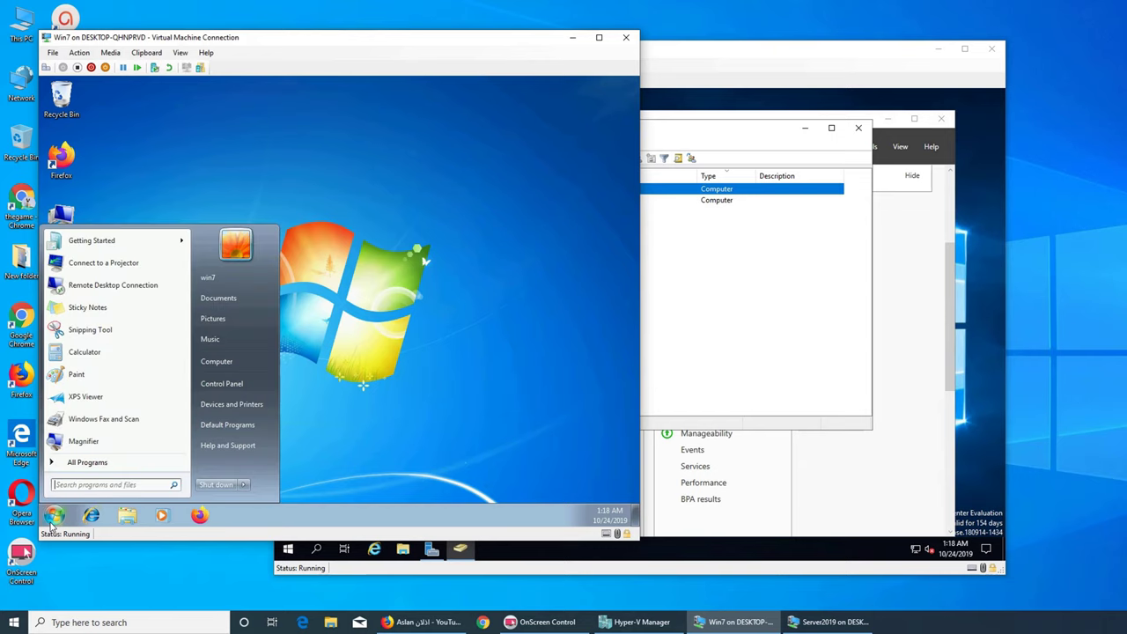
pyautogui.click(211, 278)
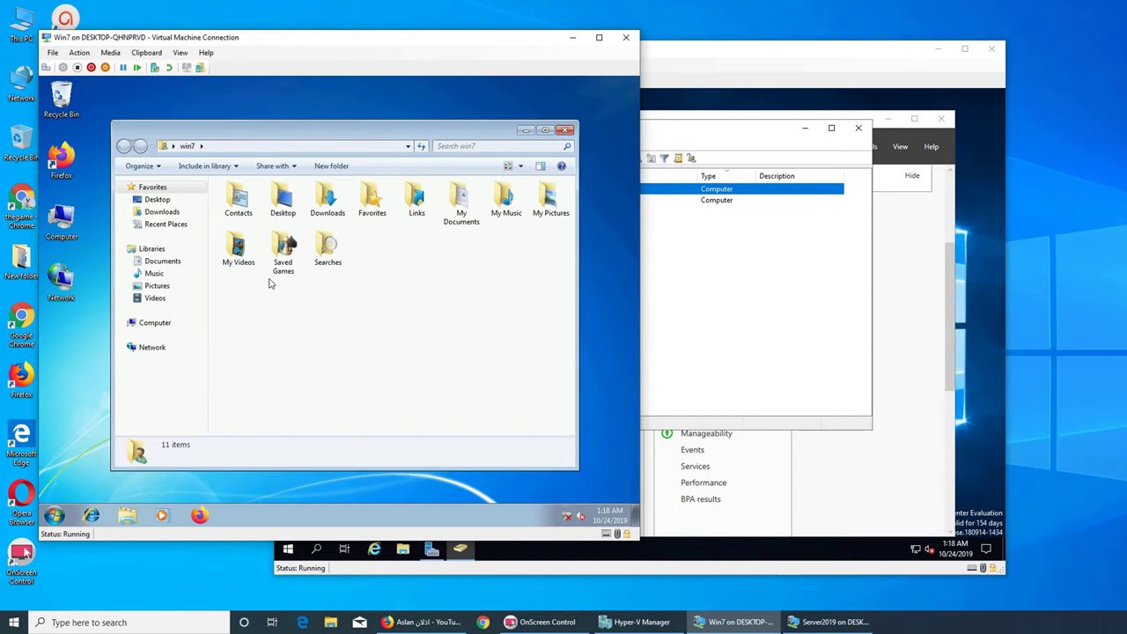
pyautogui.click(566, 140)
pyautogui.click(53, 516)
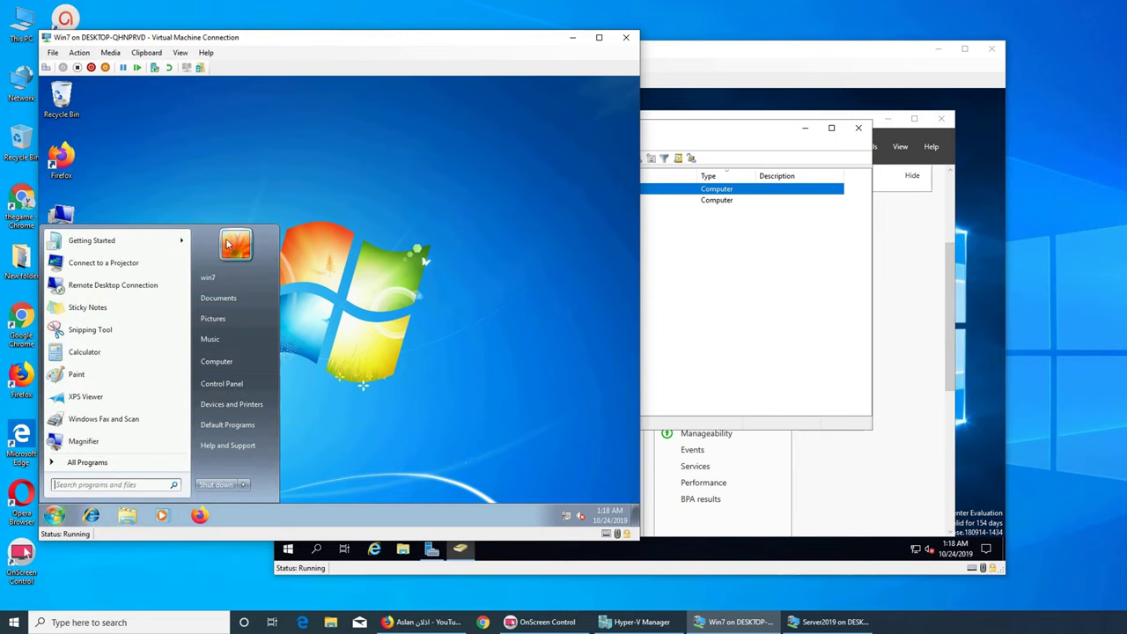
pyautogui.click(233, 243)
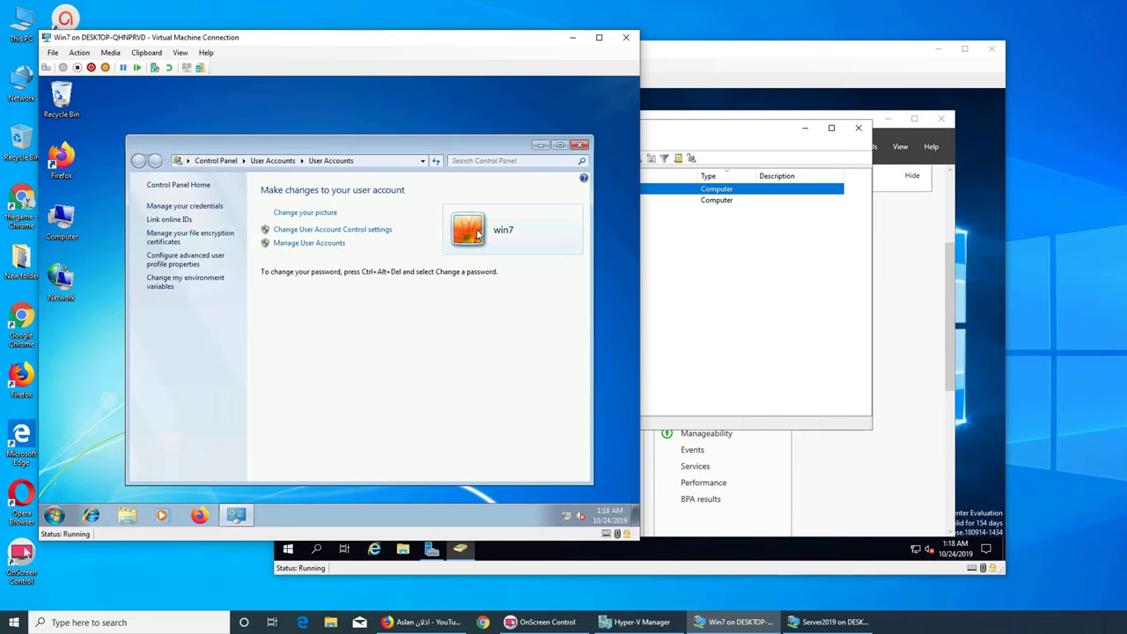
pyautogui.click(320, 246)
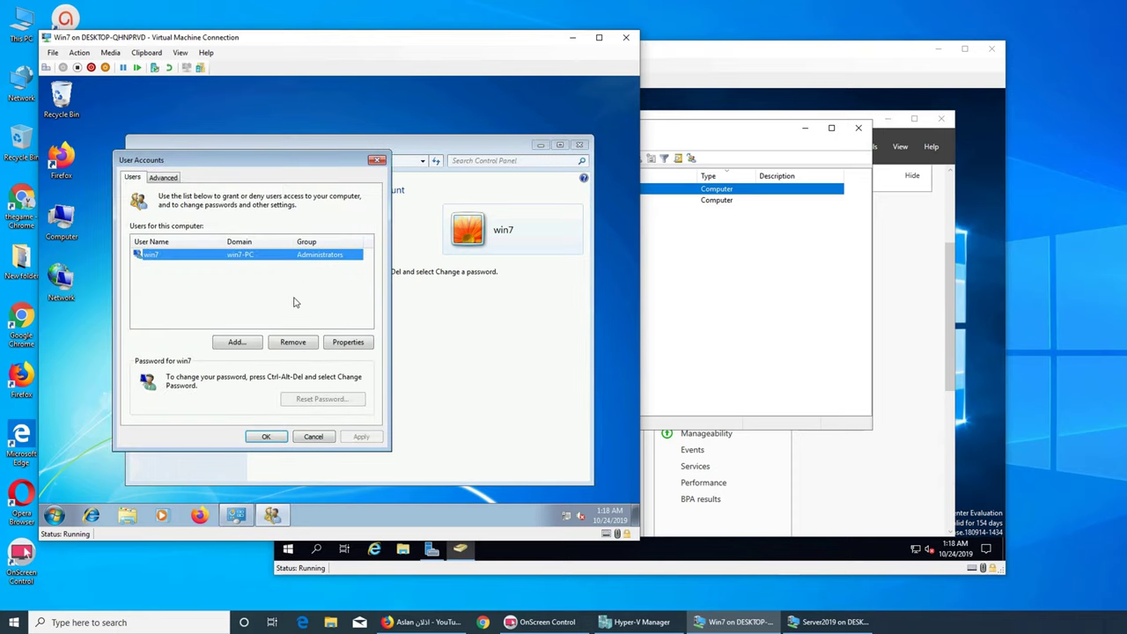
# Step: Try renaming the win7 account to Administrator, dismiss the failure errors, and cancel out
pyautogui.click(345, 345)
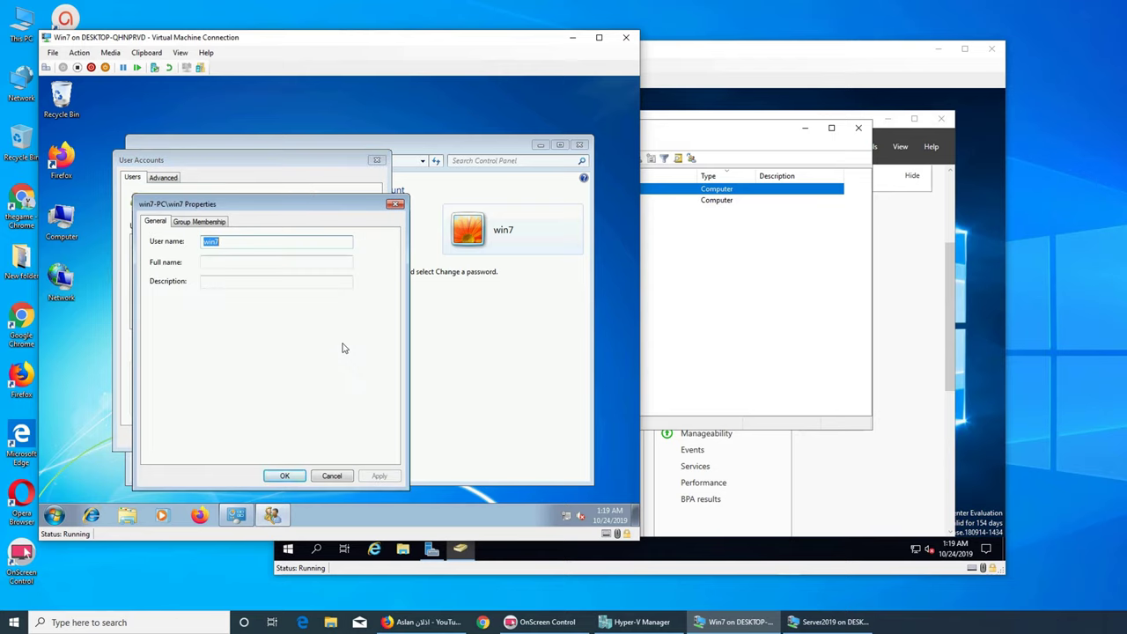
pyautogui.write('Administrator')
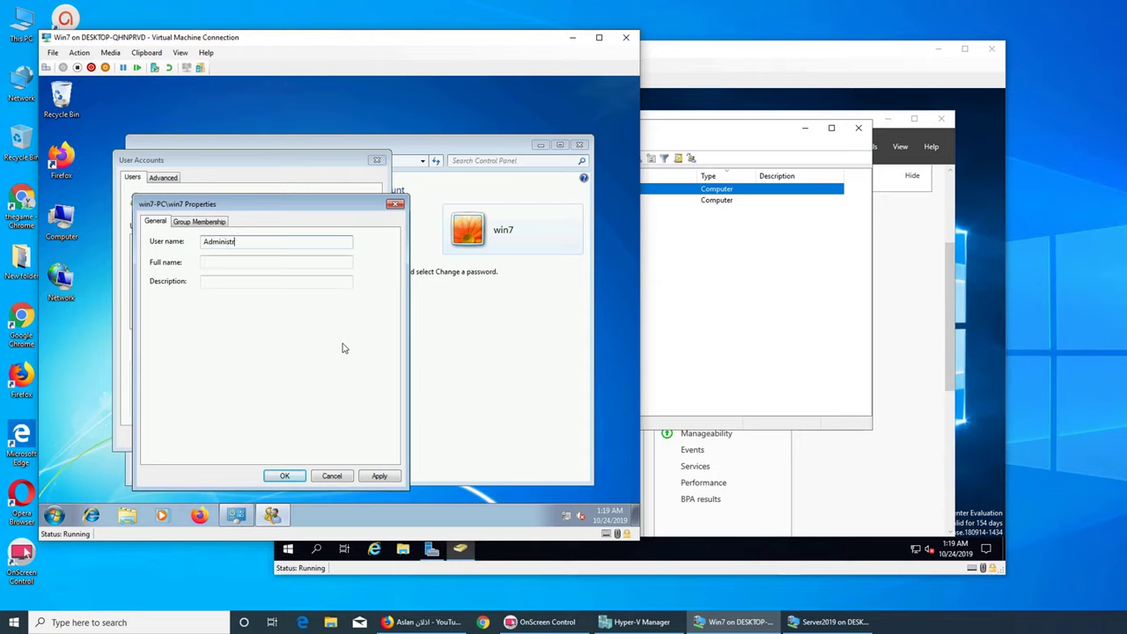
pyautogui.click(288, 476)
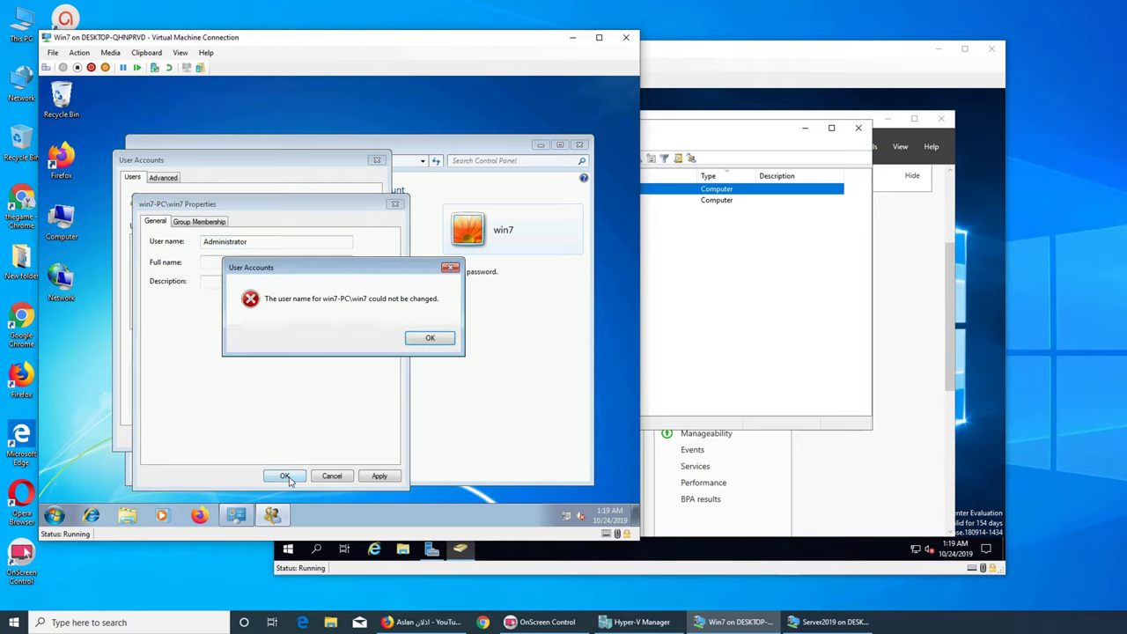
pyautogui.click(431, 340)
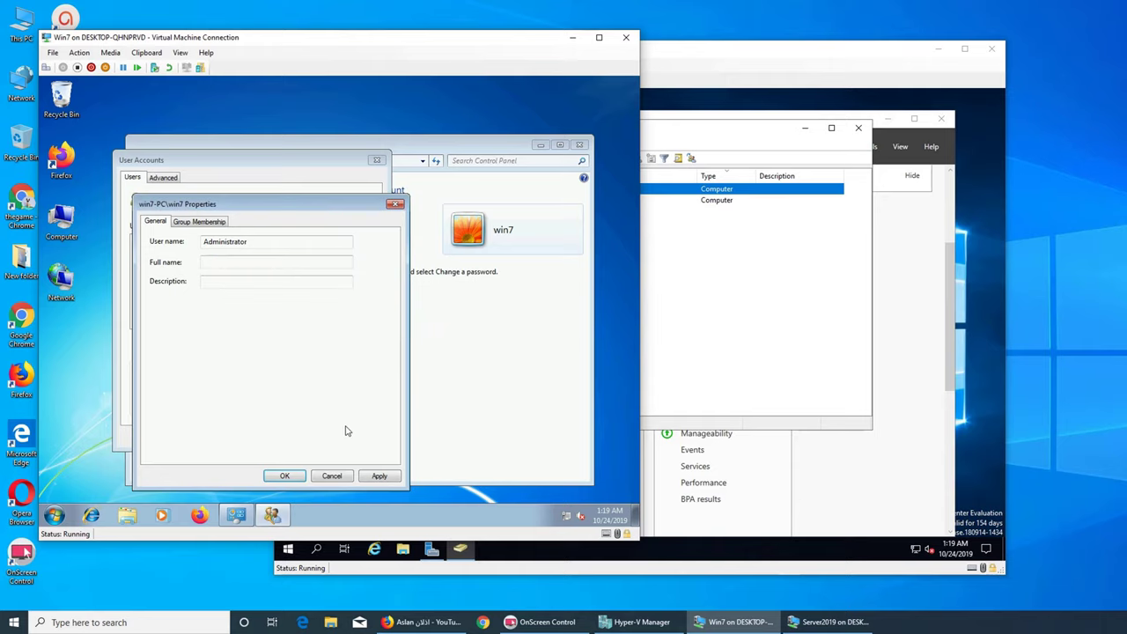
pyautogui.click(374, 477)
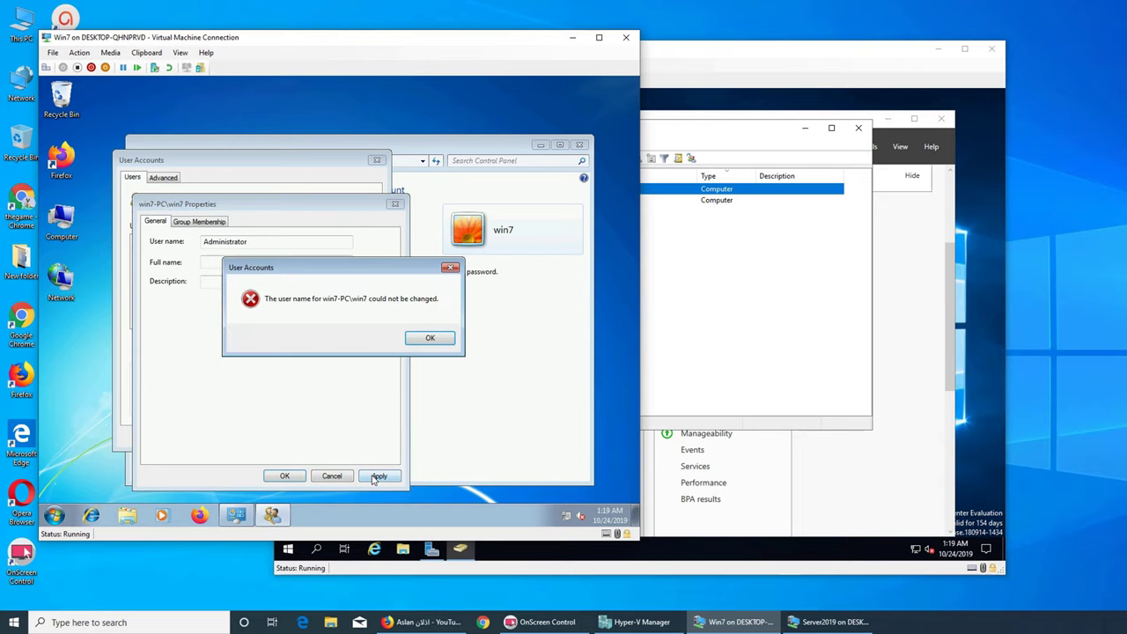
pyautogui.click(426, 342)
pyautogui.click(330, 476)
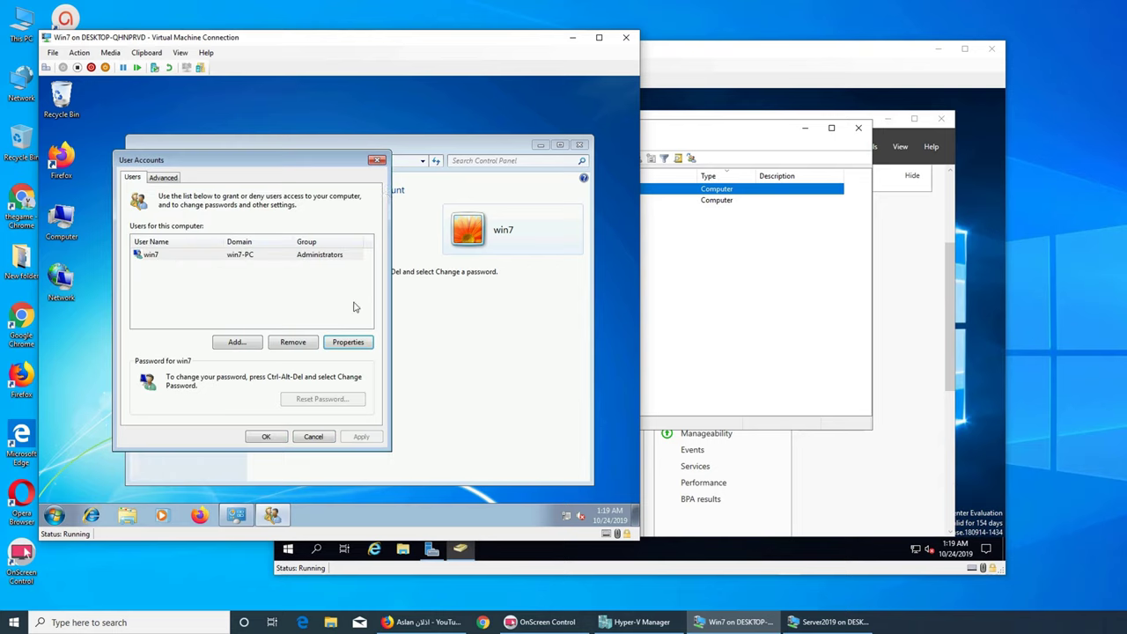
pyautogui.click(377, 161)
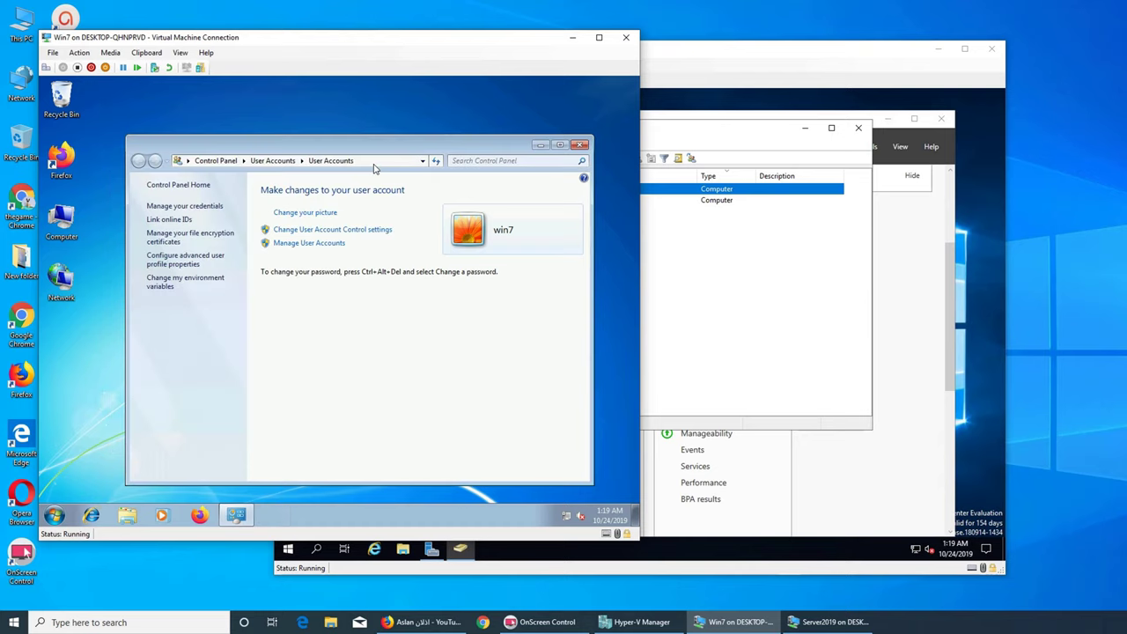
# Step: Close Control Panel and log off the win7 account from the Start menu
pyautogui.click(586, 145)
pyautogui.click(54, 515)
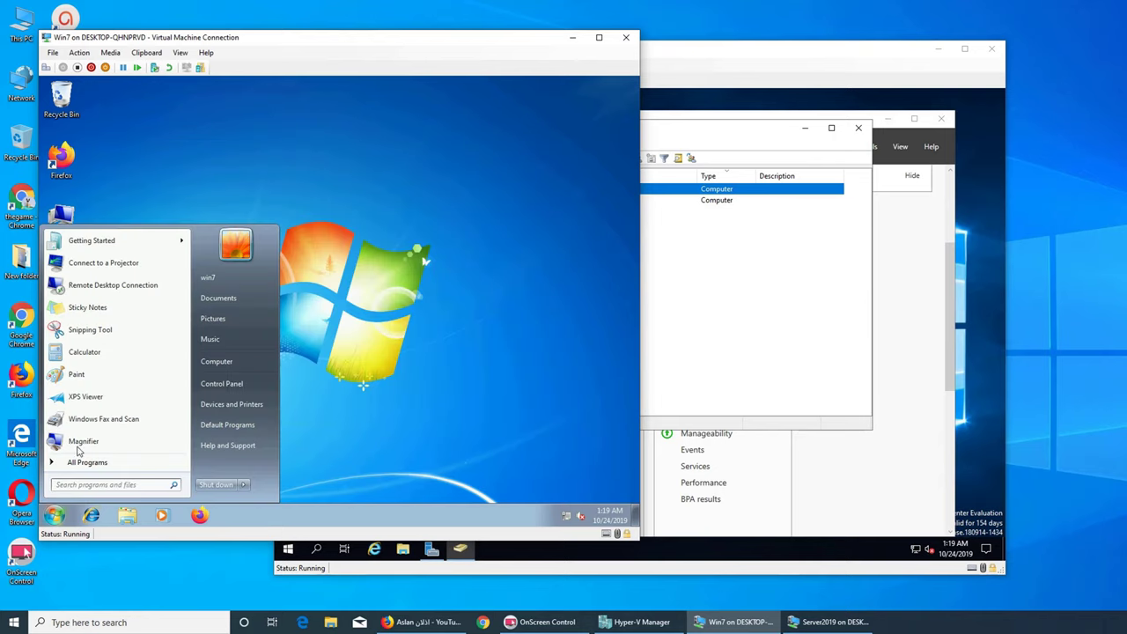
pyautogui.click(245, 486)
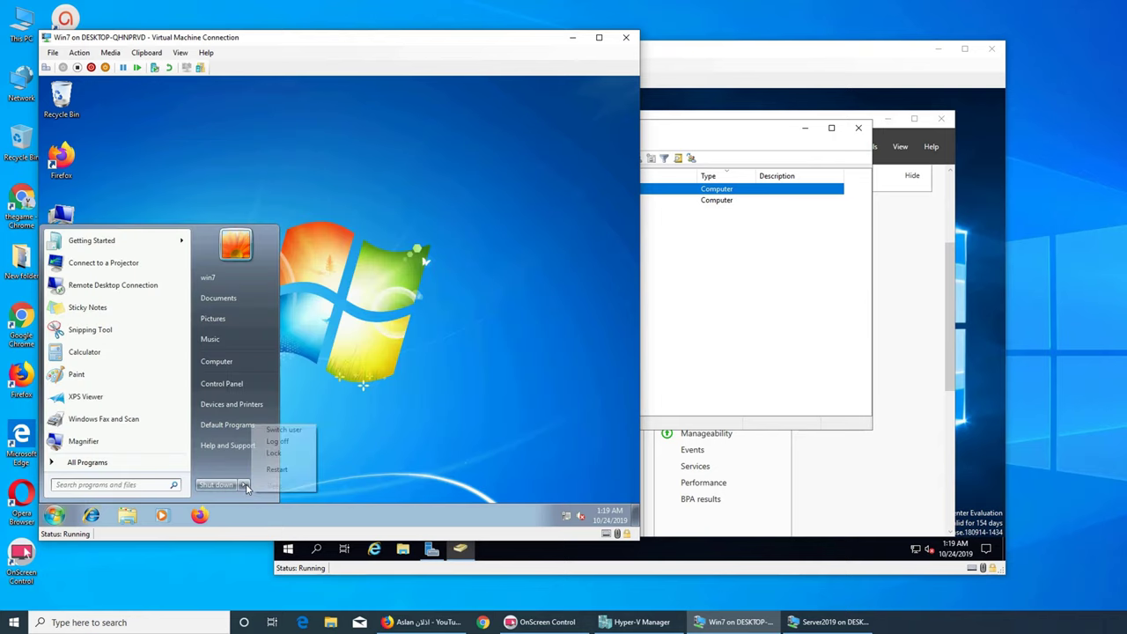
pyautogui.click(288, 441)
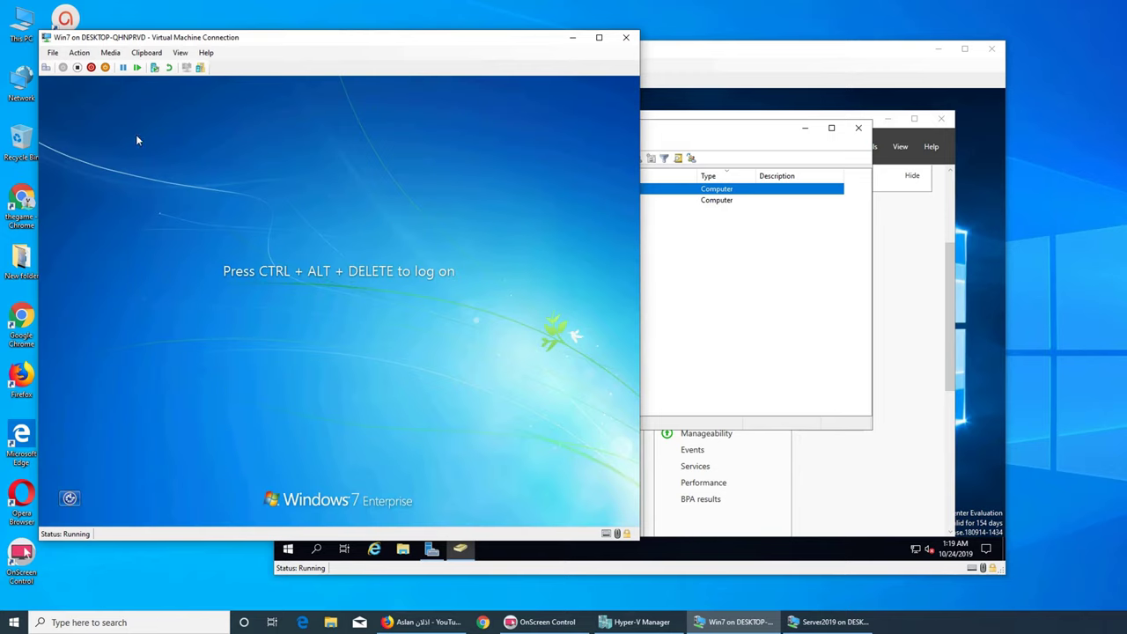
# Step: At the Win7 logon screen, choose Switch User and then Other User
pyautogui.click(46, 67)
pyautogui.click(352, 420)
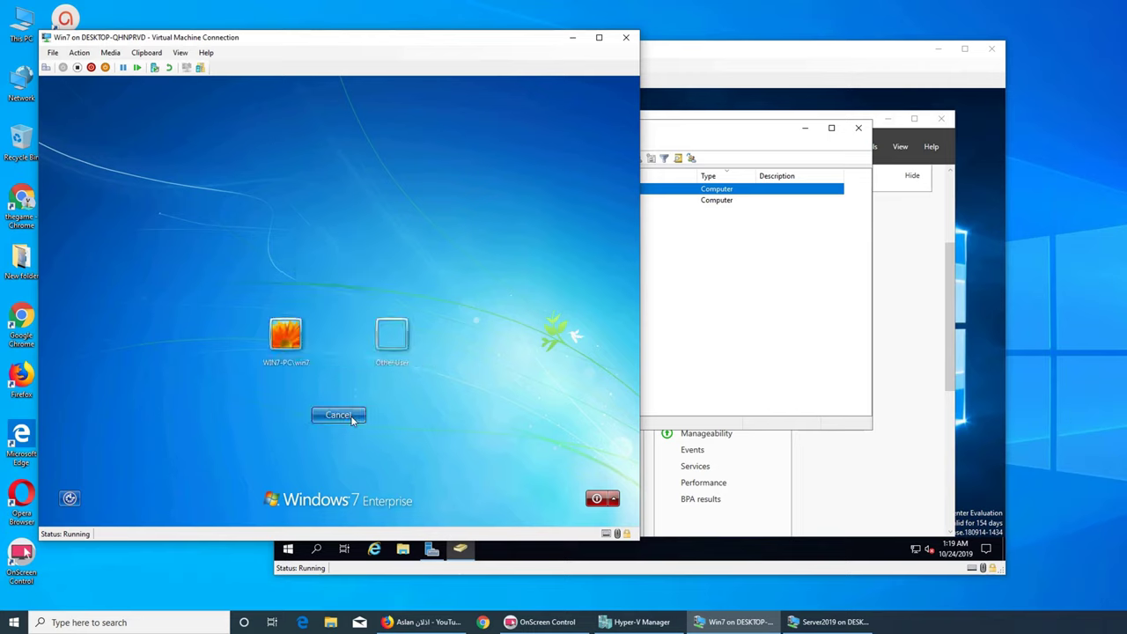
pyautogui.click(398, 336)
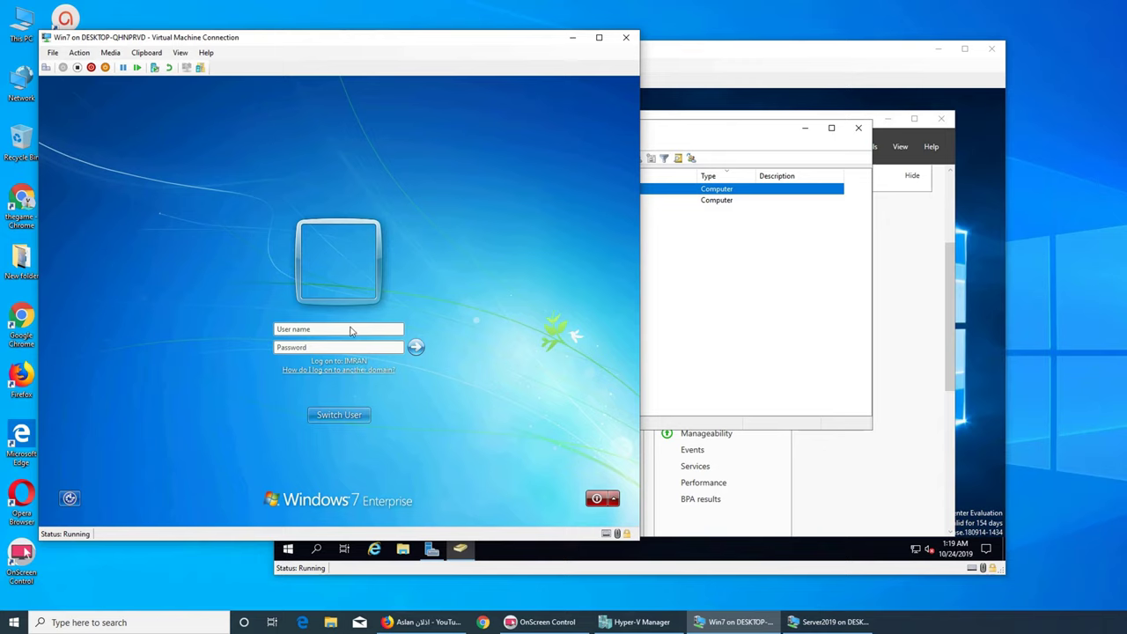
# Step: Enter the IMRAN domain user name and password, then submit to log on
pyautogui.click(350, 330)
pyautogui.write('bush')
pyautogui.click(345, 348)
pyautogui.press('capslock')
pyautogui.press('capslock')
pyautogui.write('•••••••••••')
pyautogui.press('Return')
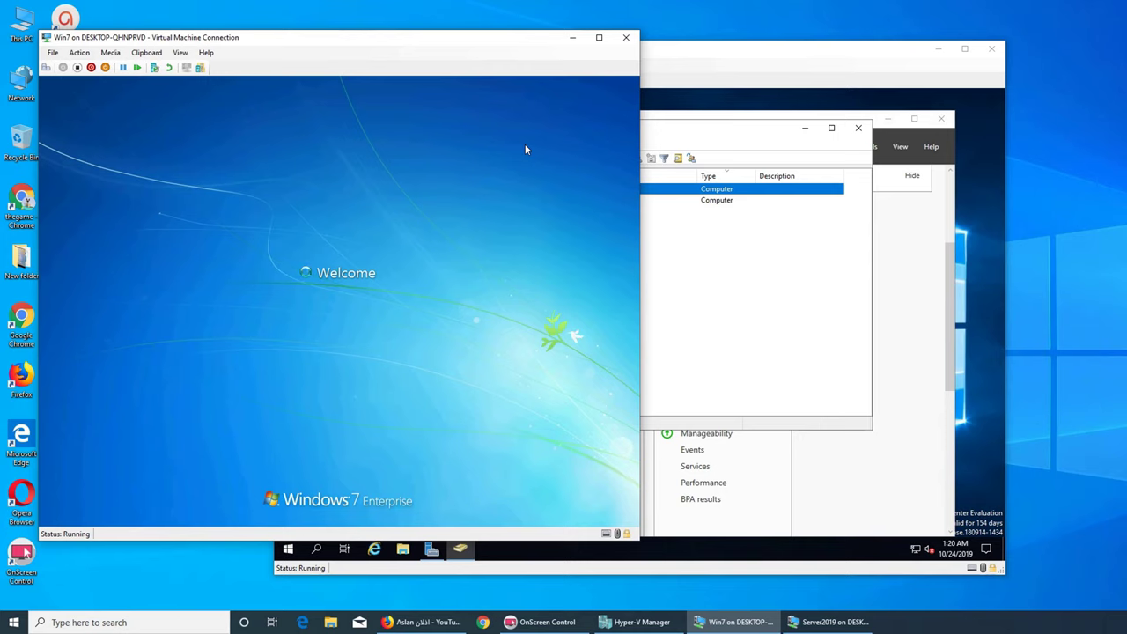
pyautogui.click(666, 252)
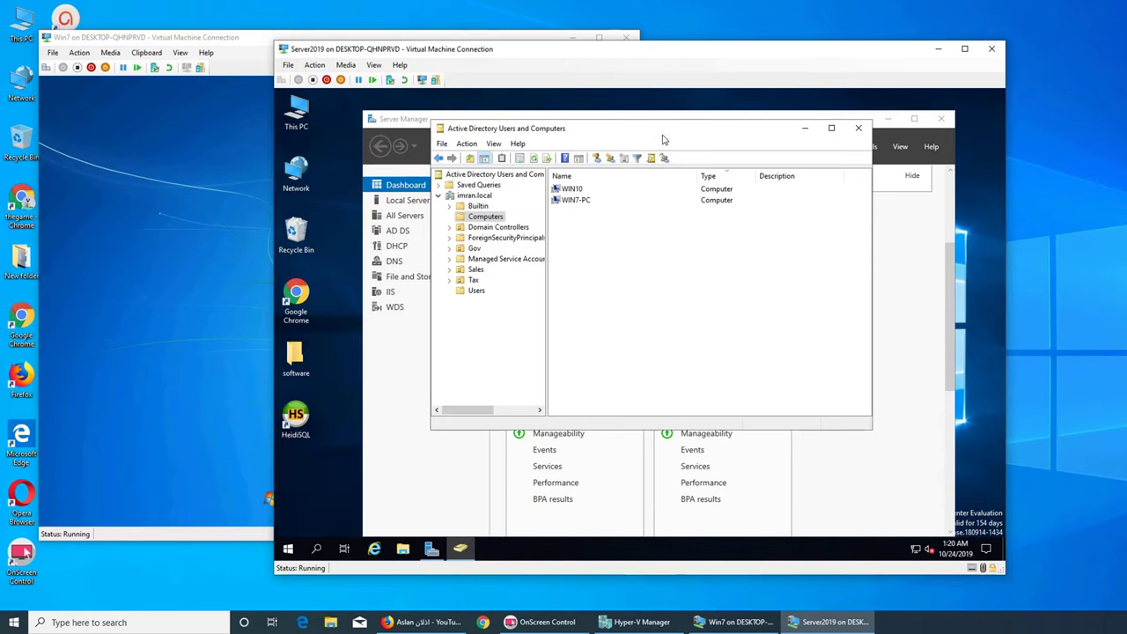
pyautogui.click(147, 217)
pyautogui.click(841, 62)
pyautogui.click(123, 35)
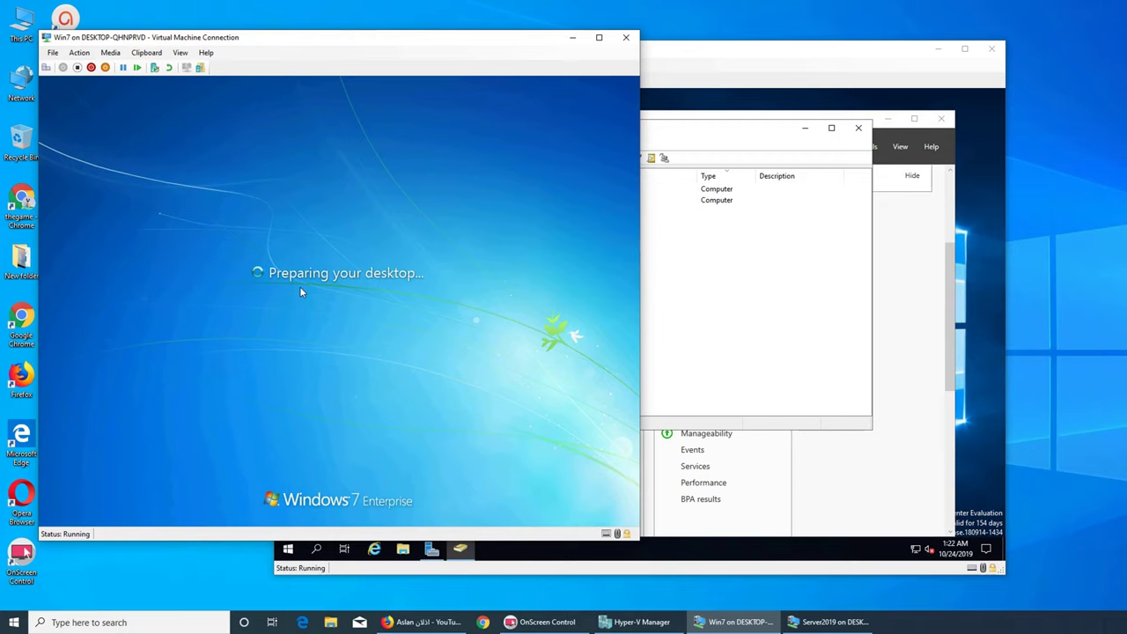
# Step: Bring the Win7 VM window in front of the Server2019 window
pyautogui.click(948, 288)
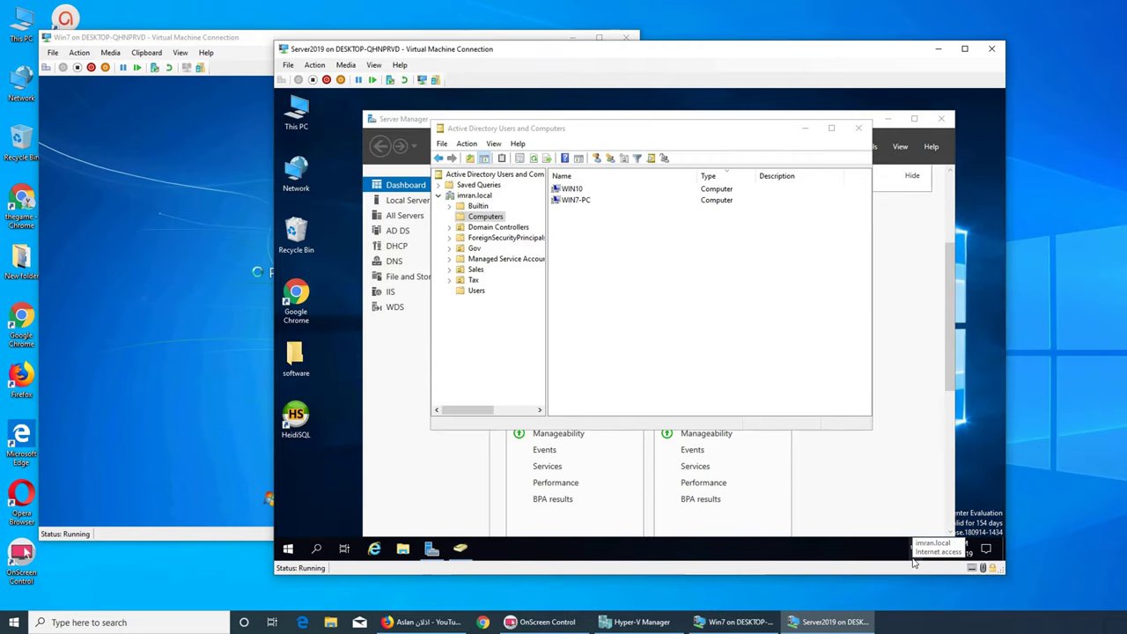
pyautogui.click(199, 342)
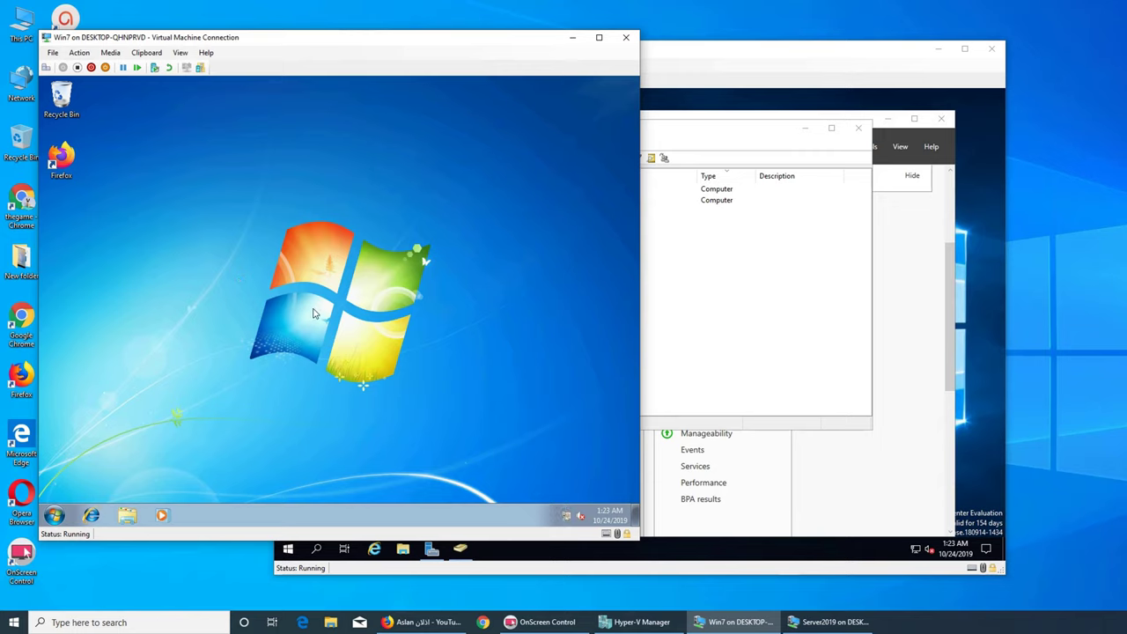
# Step: Launch Firefox, load youtube to check internet access, then minimise the browser
pyautogui.moveTo(567, 523)
pyautogui.click(61, 159)
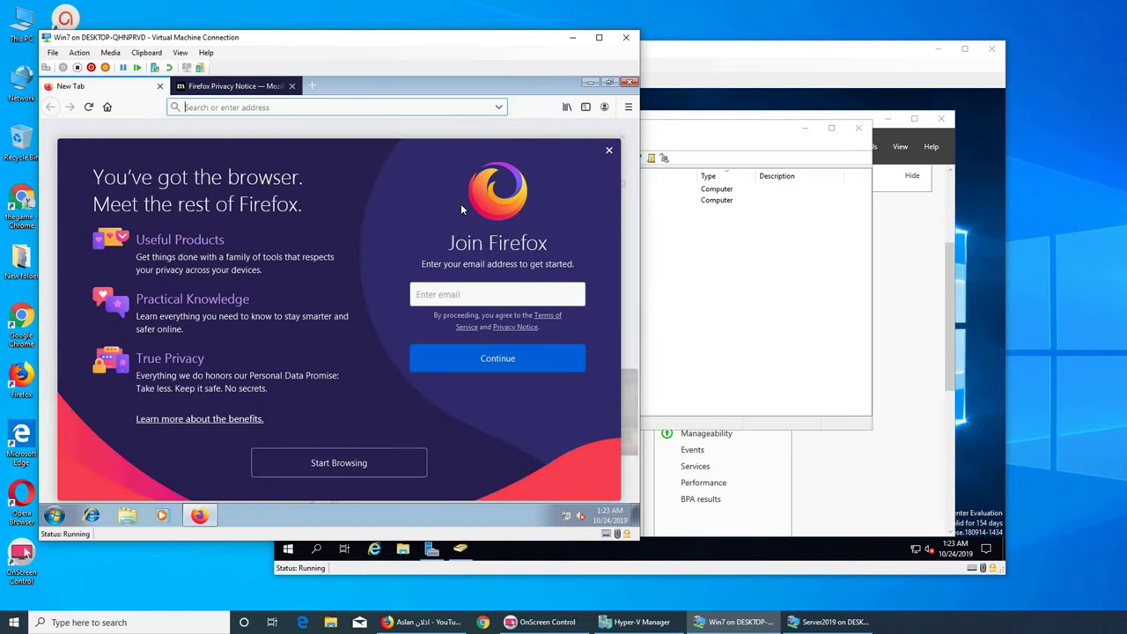
pyautogui.write('y')
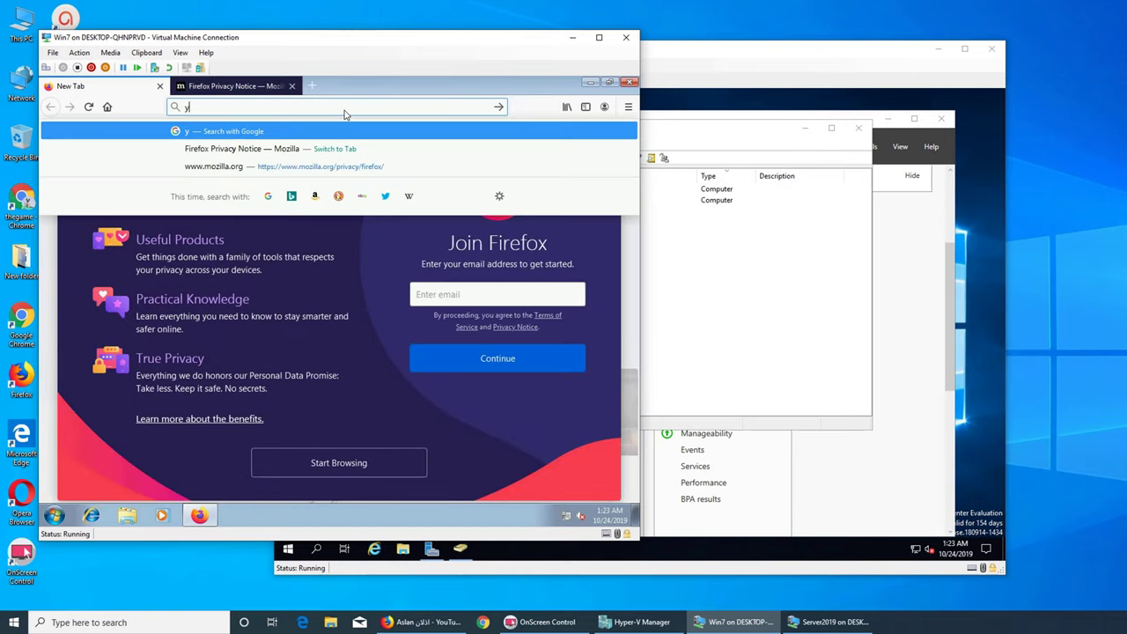
pyautogui.write('outube')
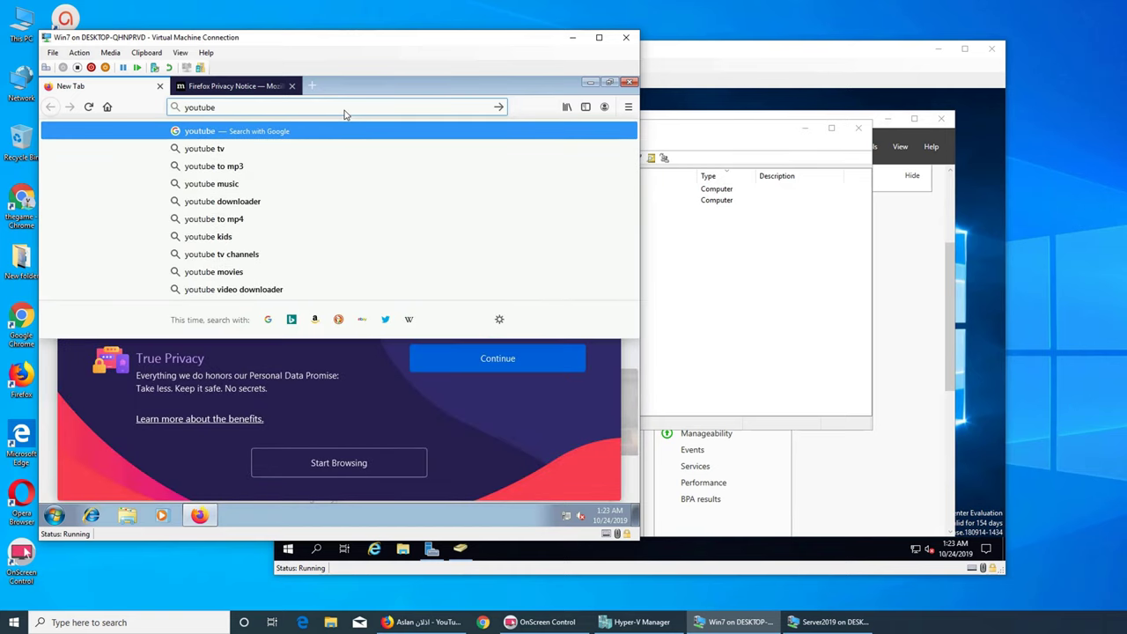
pyautogui.press('Return')
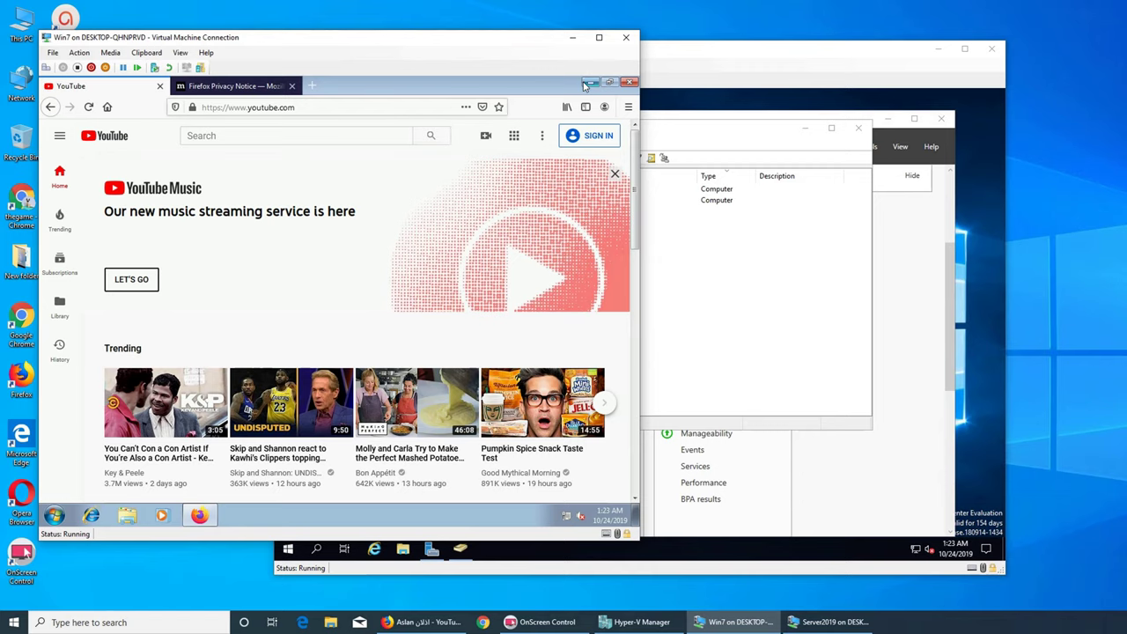
pyautogui.click(588, 81)
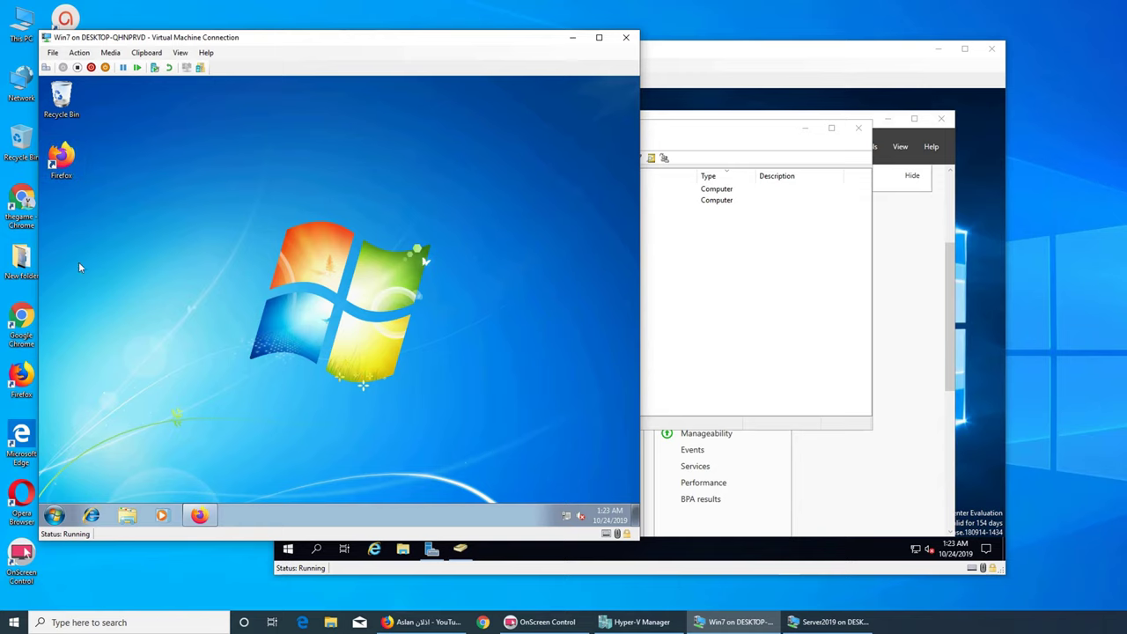
# Step: In Explorer's Network view, choose to turn on network discovery and file sharing
pyautogui.click(128, 516)
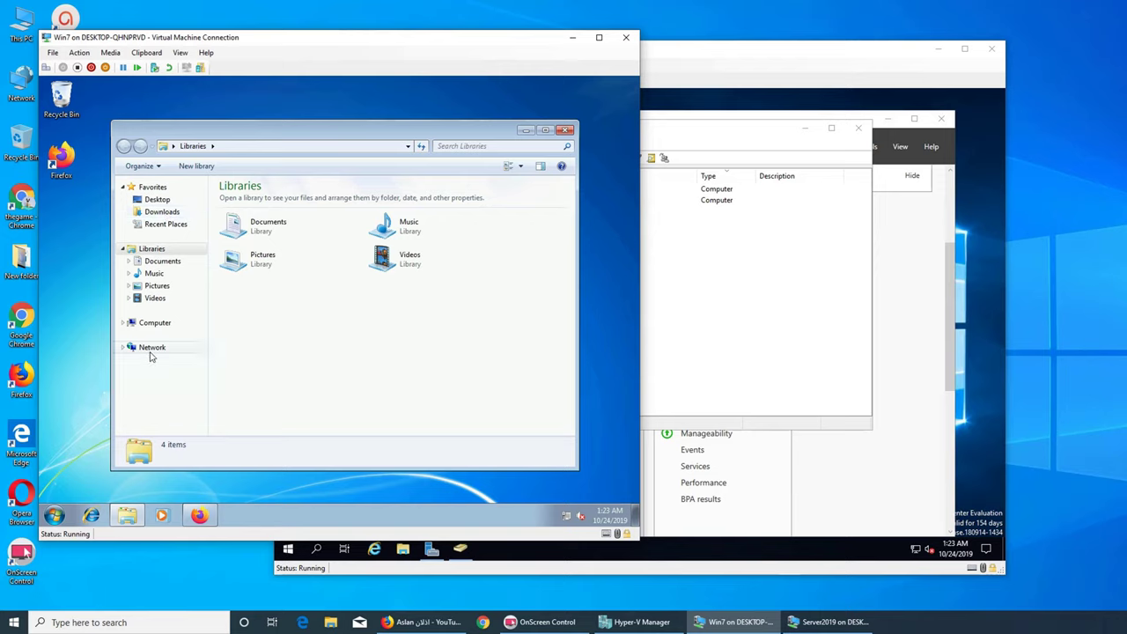
pyautogui.click(150, 348)
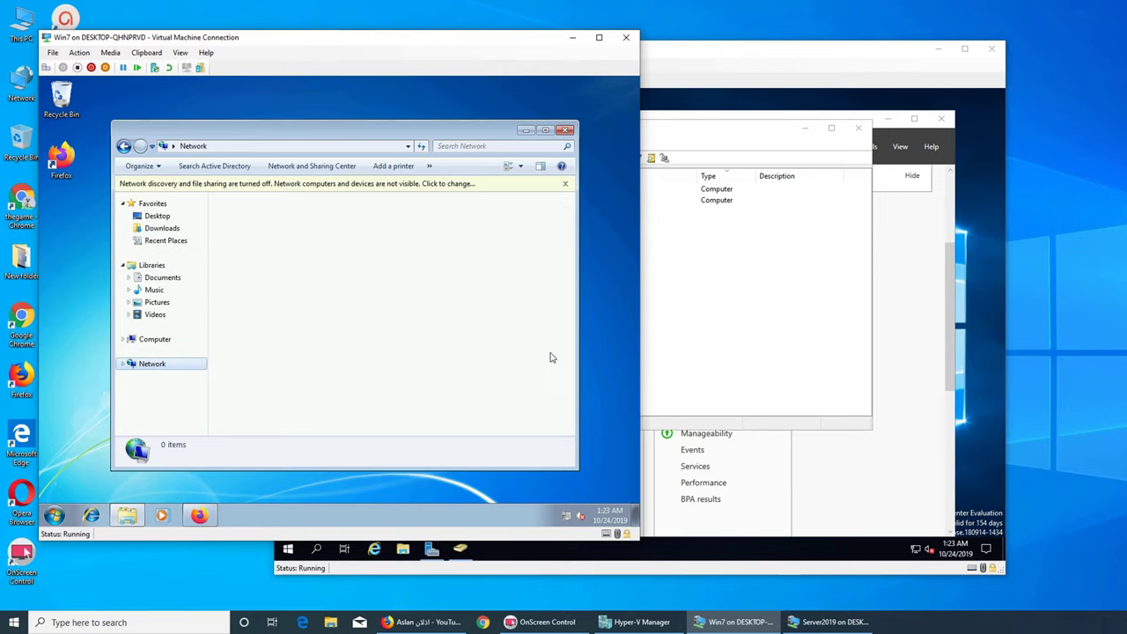
pyautogui.click(451, 186)
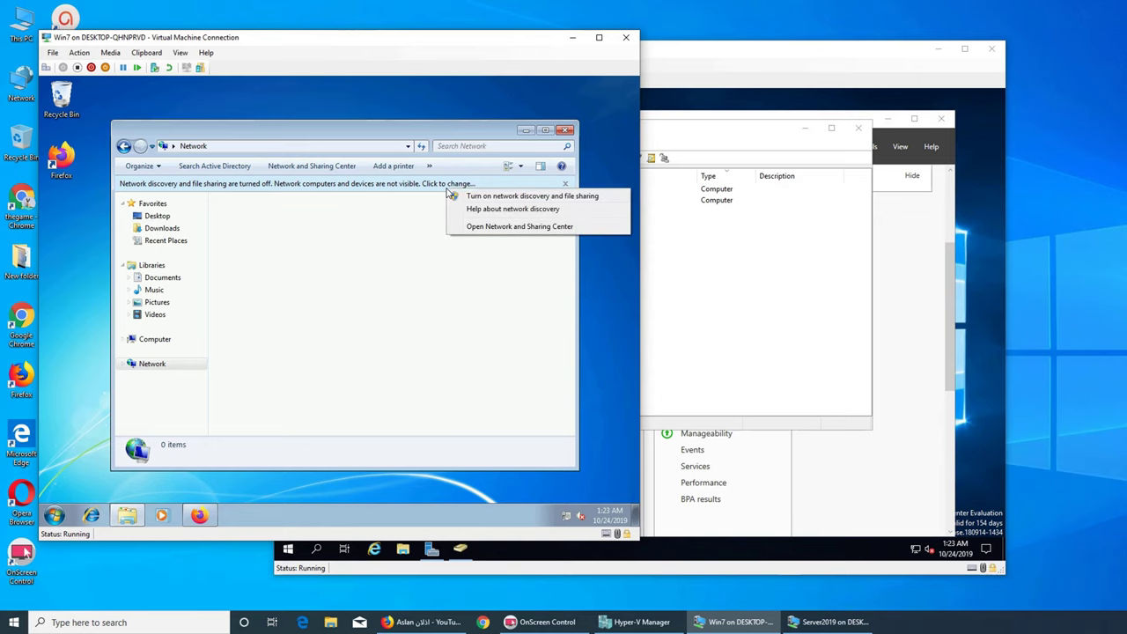
pyautogui.click(455, 197)
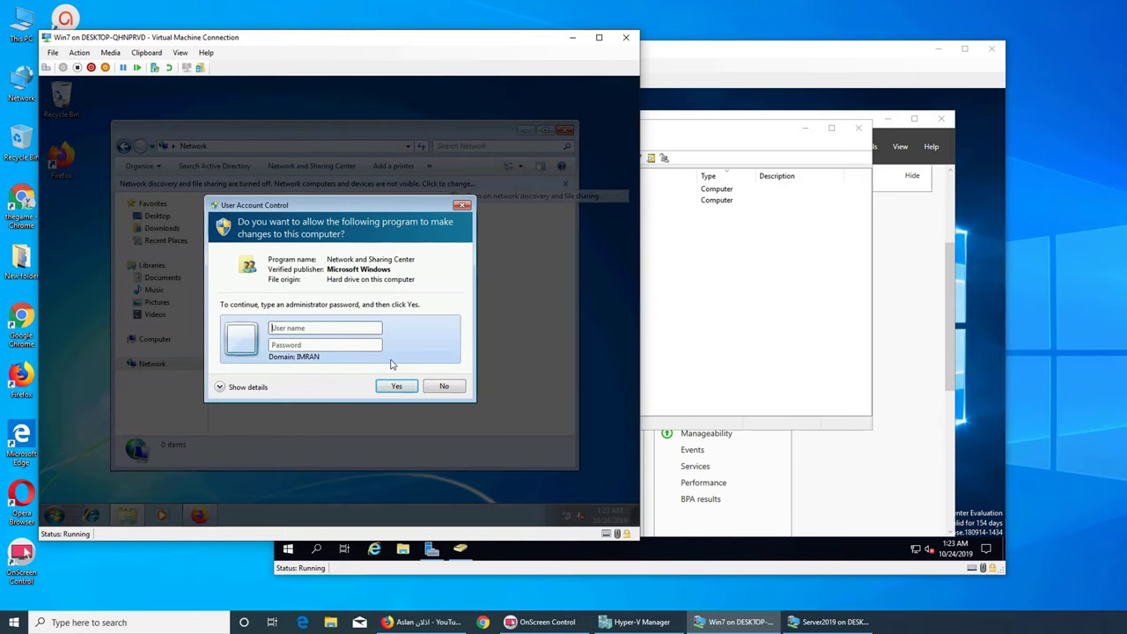
# Step: Attempt approval with the win7 account credentials, retrying the password
pyautogui.write('win7')
pyautogui.press('Tab')
pyautogui.write('**********')
pyautogui.press('Return')
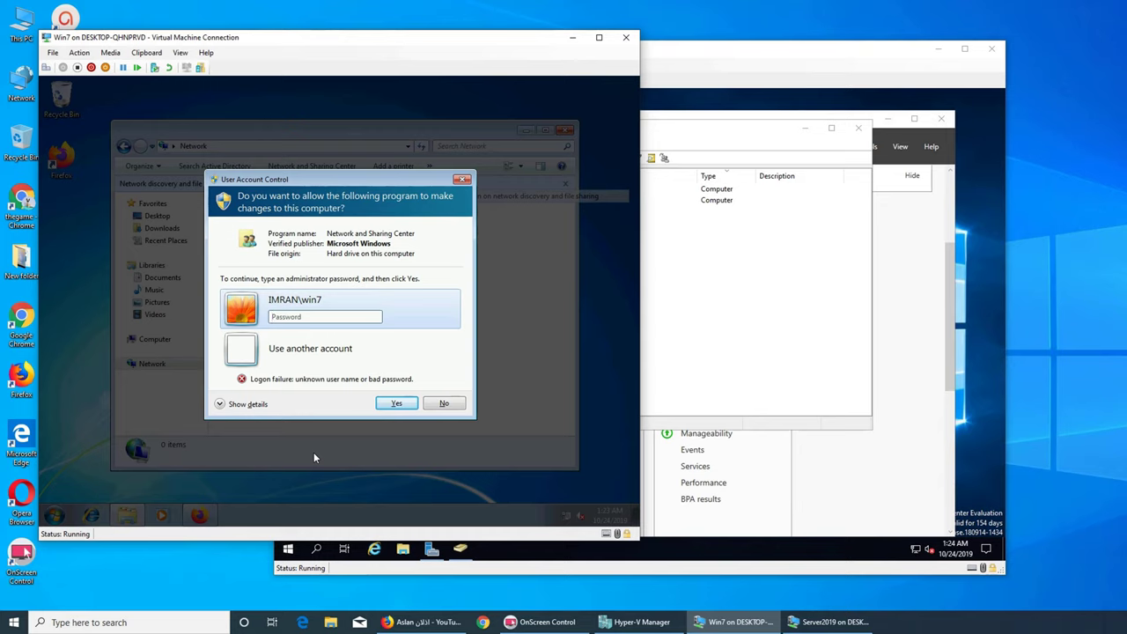
pyautogui.write('*********')
pyautogui.press('Return')
# Step: Use another account and approve with the administrator credentials
pyautogui.click(321, 346)
pyautogui.click(310, 346)
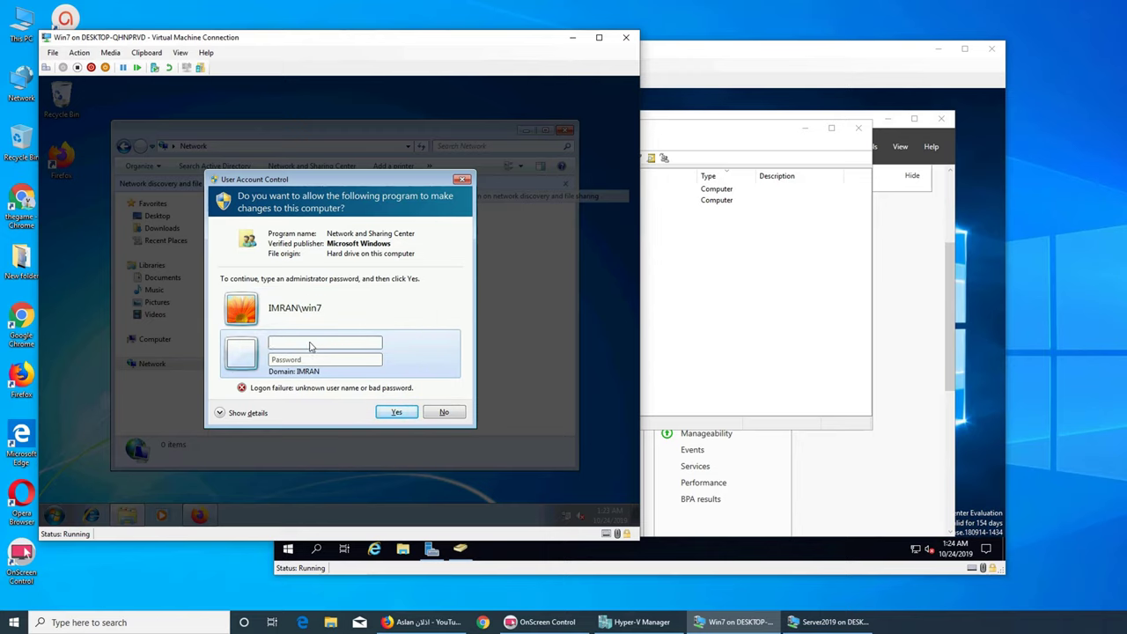
pyautogui.write('administrator')
pyautogui.press('Tab')
pyautogui.write('***********')
pyautogui.press('Return')
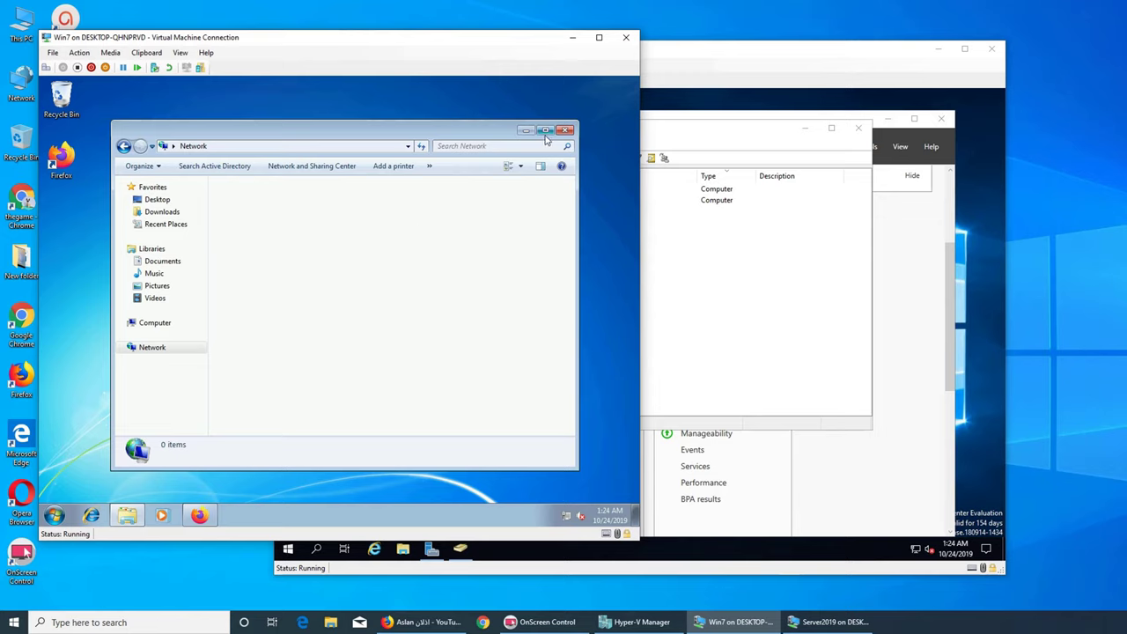
# Step: Maximise Win7's Network window, open Network on Server2019, then close the guest's Explorer and open Start
pyautogui.click(546, 131)
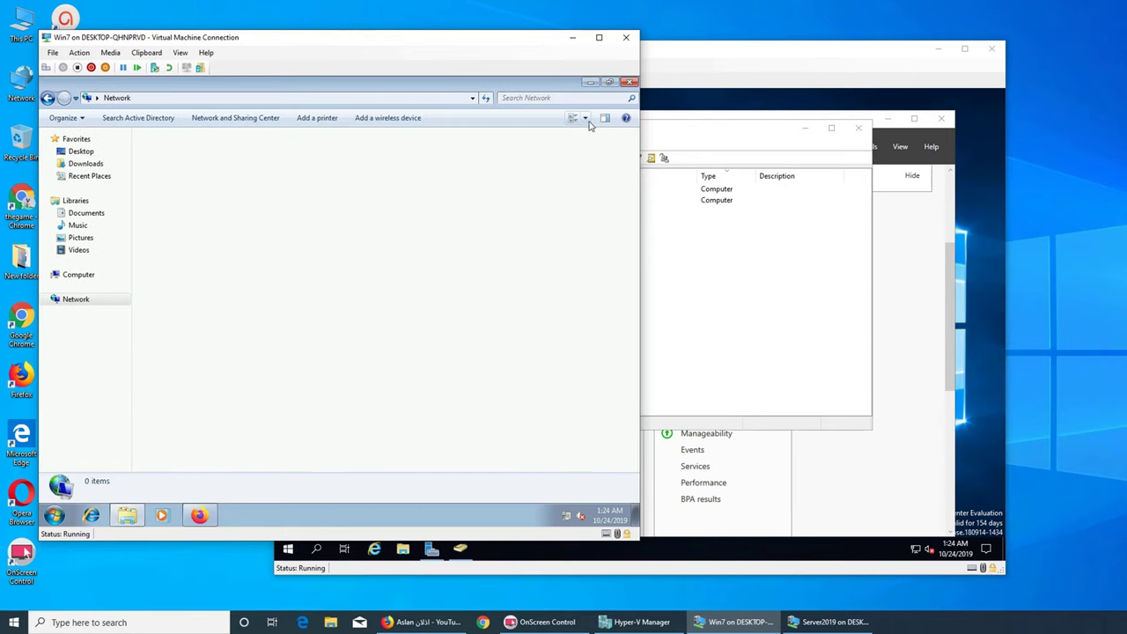
pyautogui.click(812, 90)
pyautogui.doubleClick(314, 186)
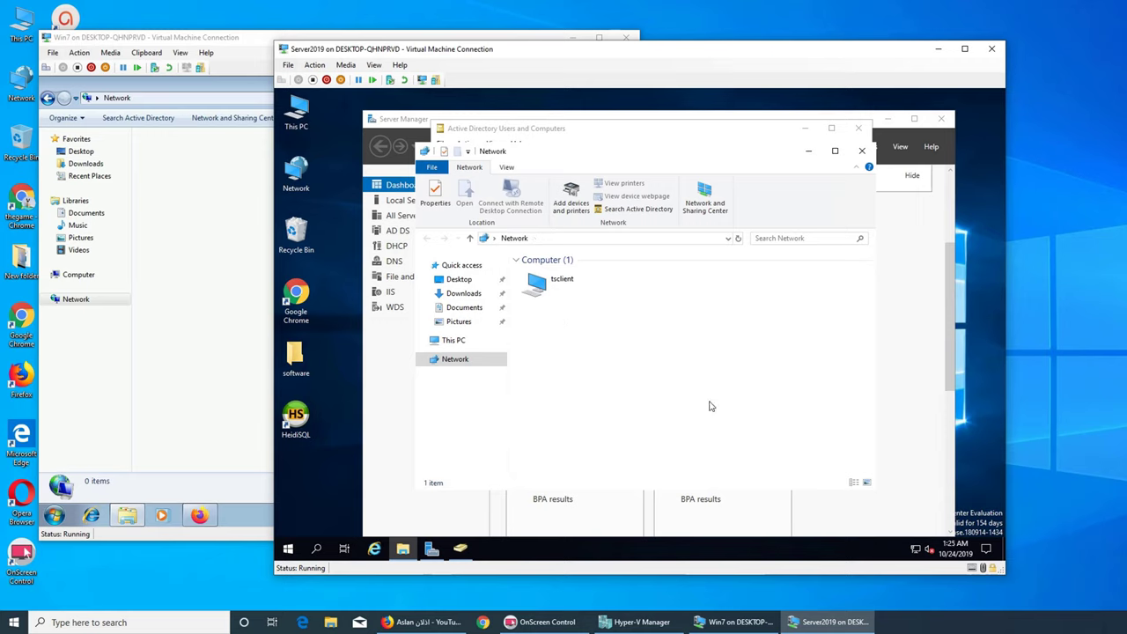
pyautogui.click(190, 314)
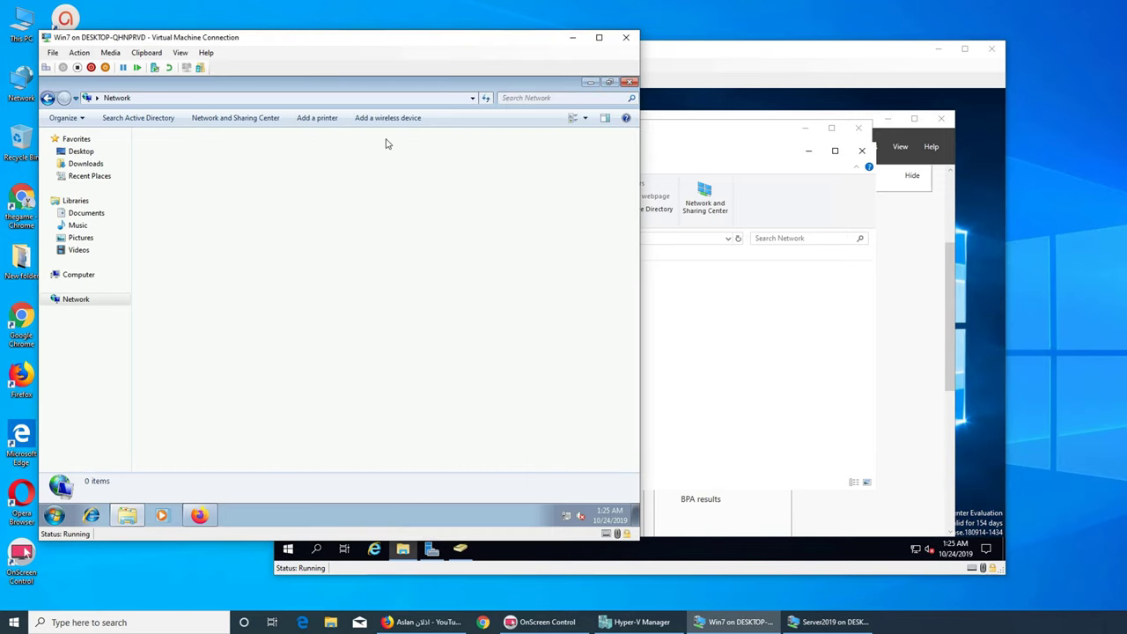
pyautogui.click(631, 82)
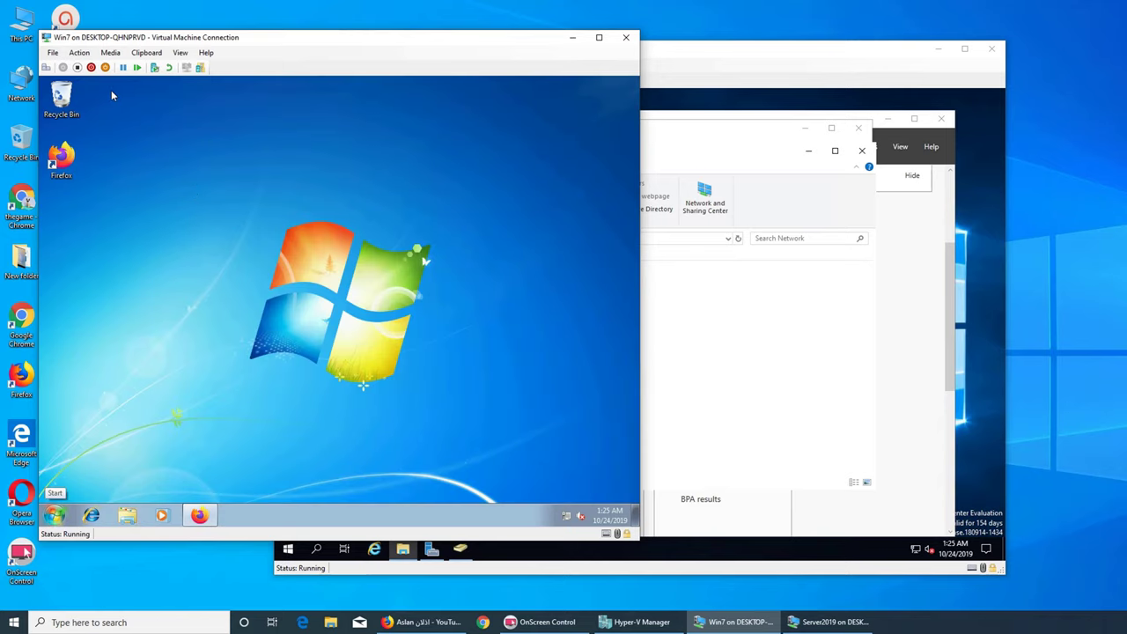
pyautogui.click(53, 515)
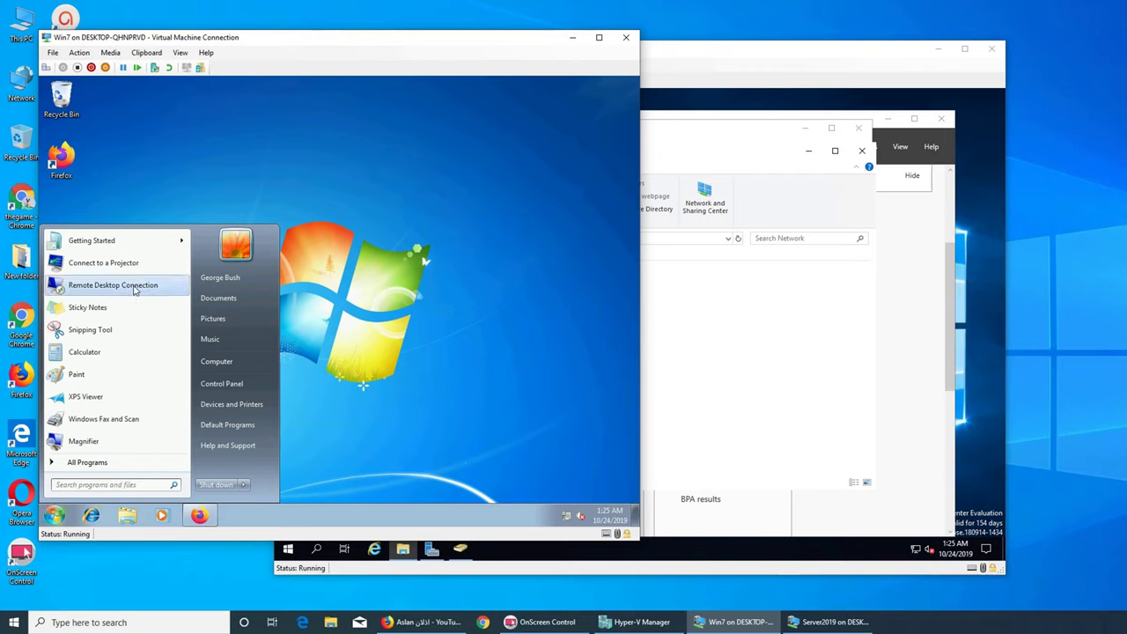
pyautogui.rightClick(335, 266)
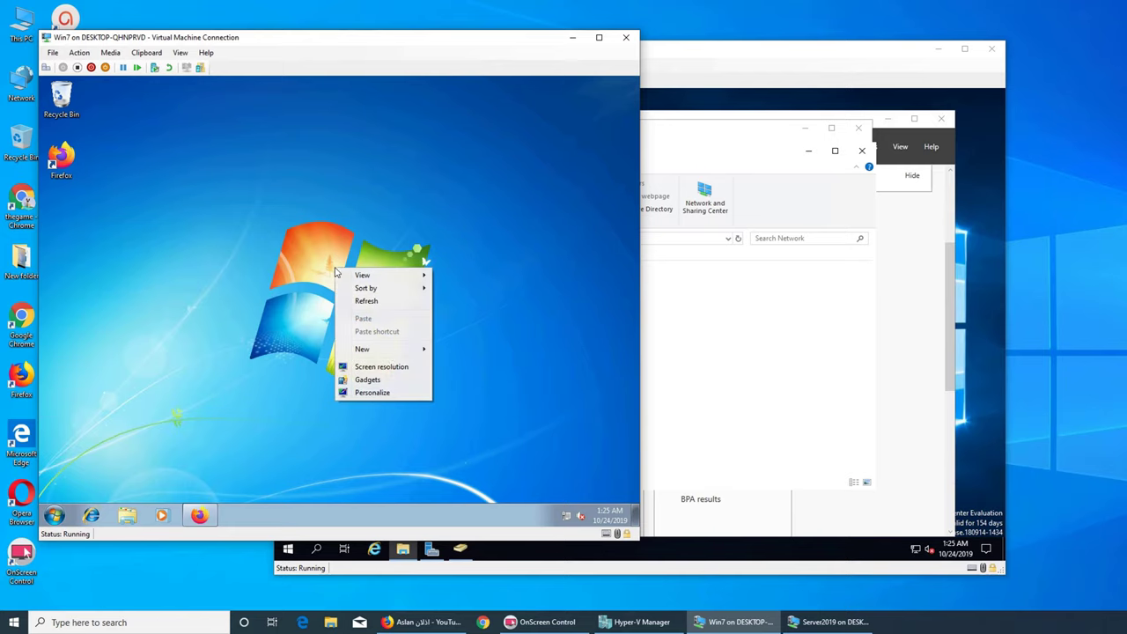
pyautogui.click(182, 354)
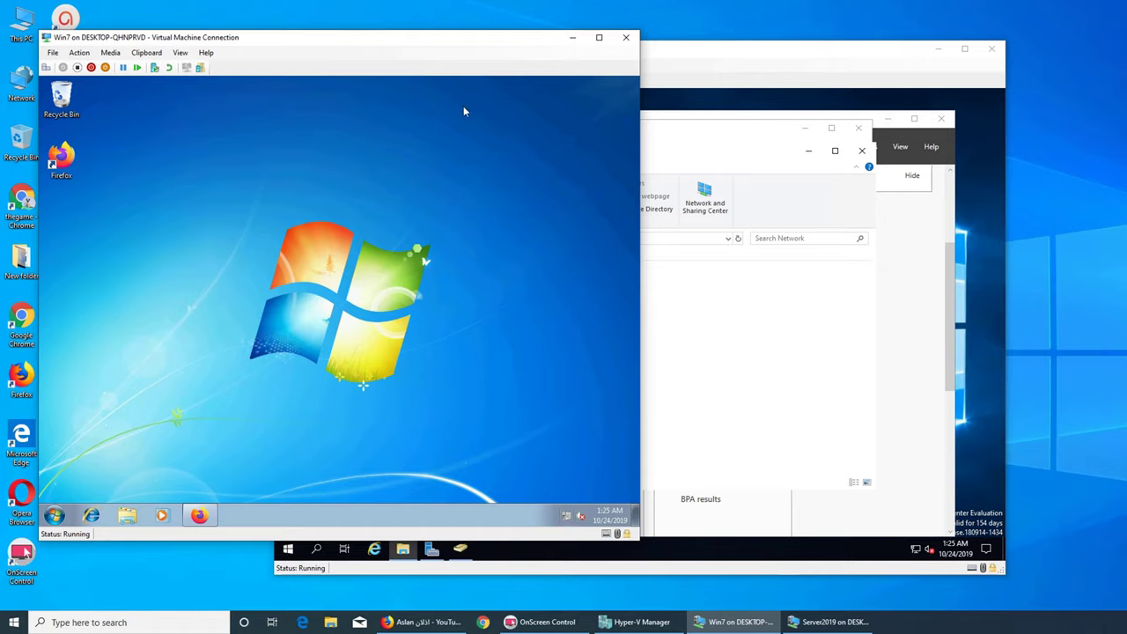
# Step: Shut down the Win7 guest and close its Virtual Machine Connection window
pyautogui.click(54, 515)
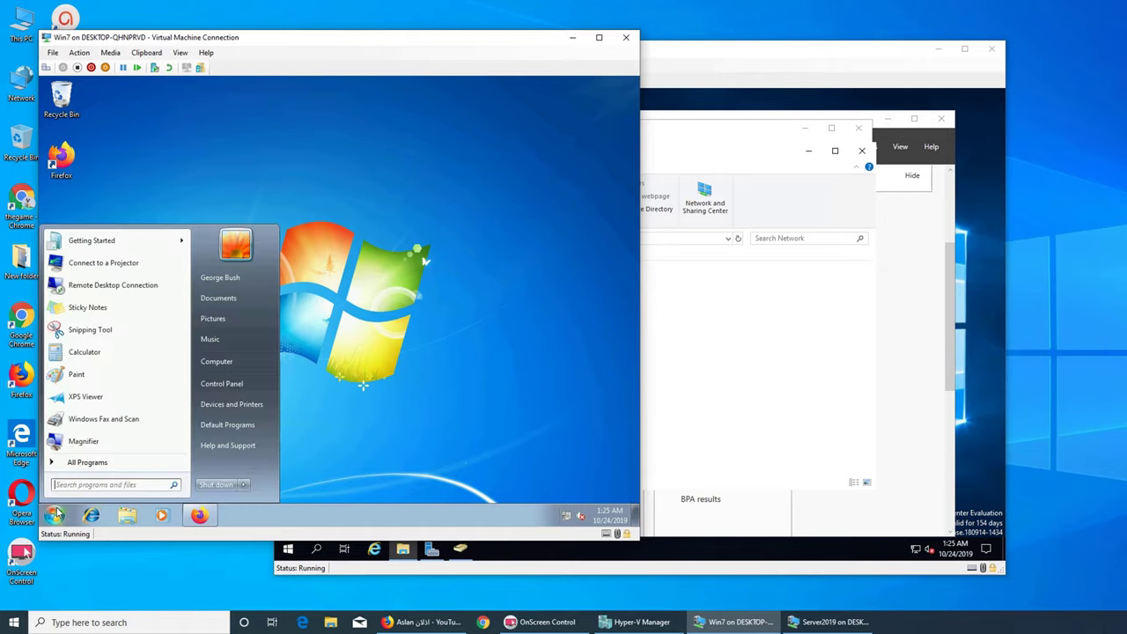
pyautogui.click(216, 486)
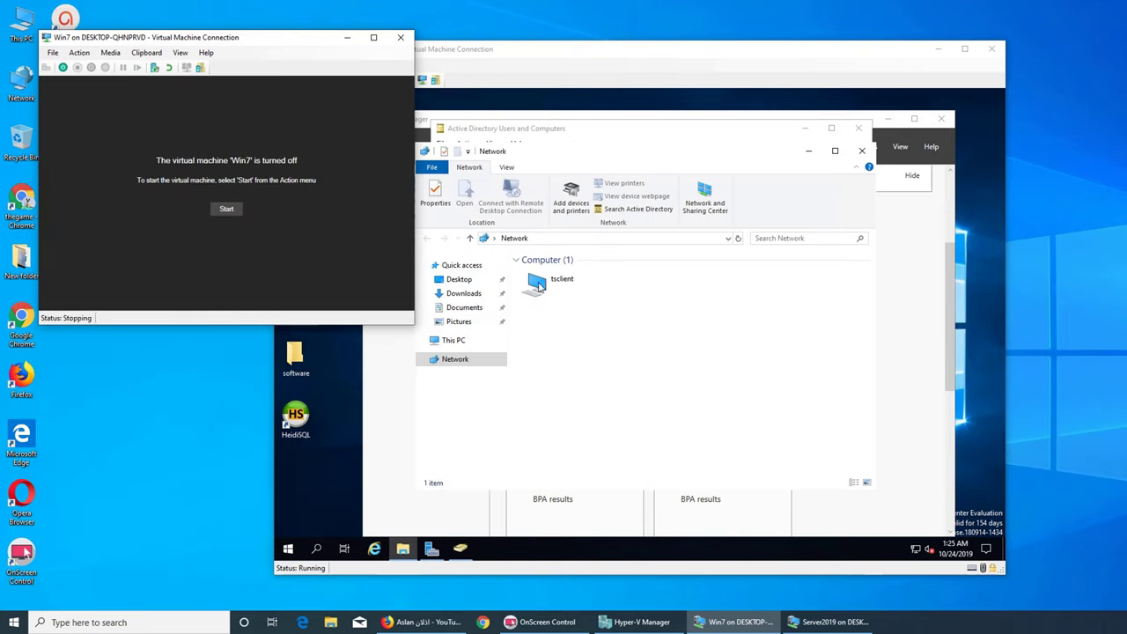
pyautogui.click(400, 37)
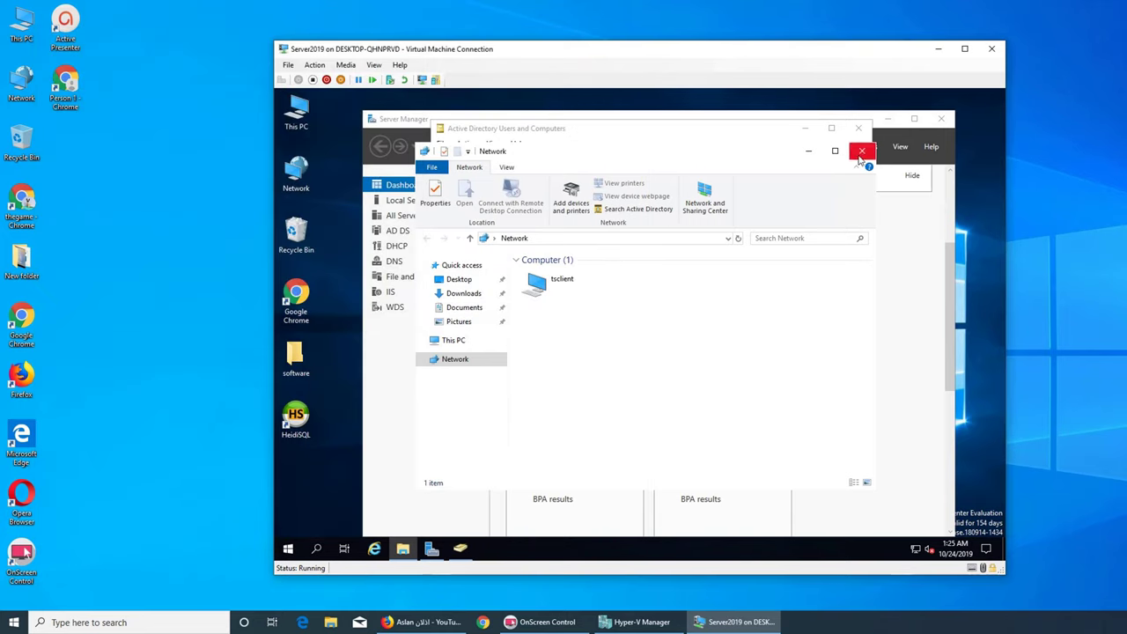
# Step: Close the server's Network window and refresh the ADUC Computers container to show WIN7-PC
pyautogui.click(862, 151)
pyautogui.rightClick(629, 274)
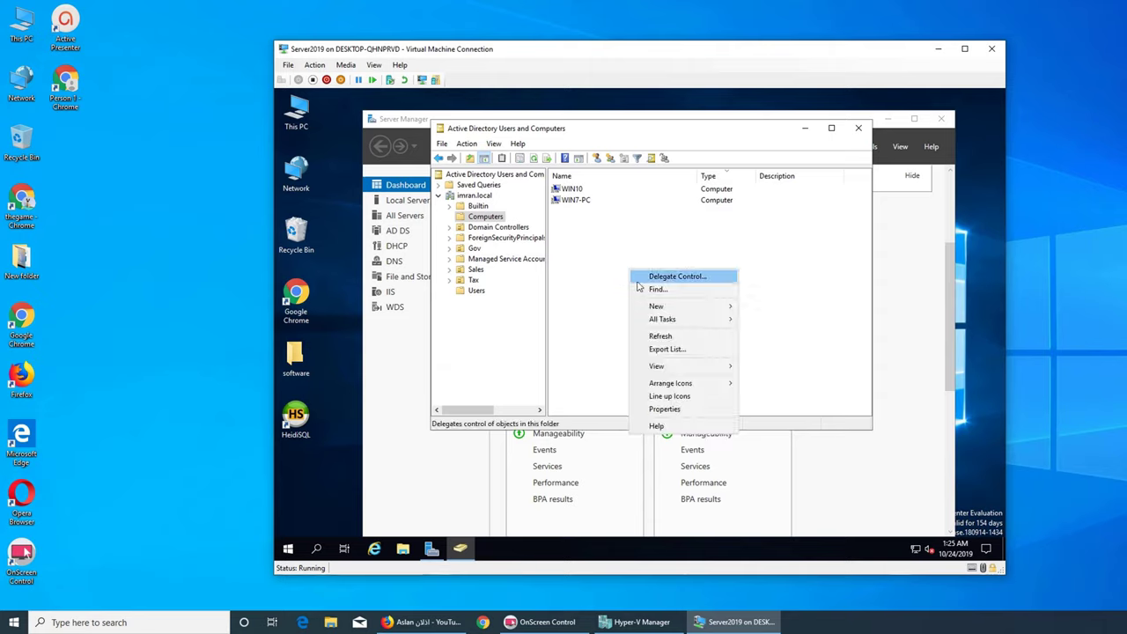
pyautogui.click(659, 337)
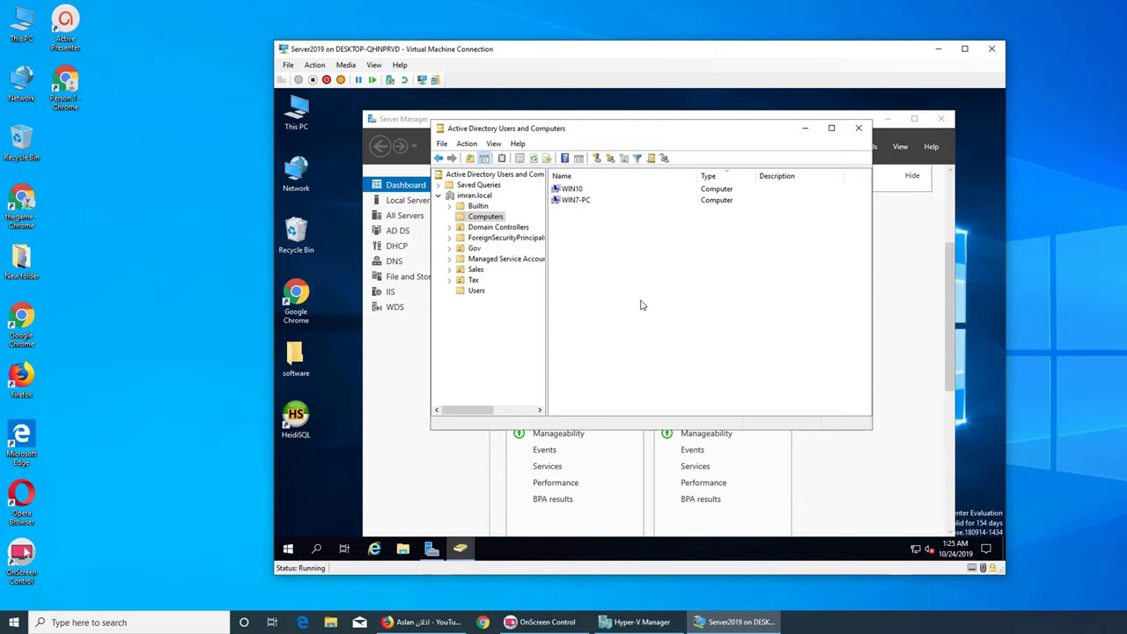
pyautogui.click(985, 281)
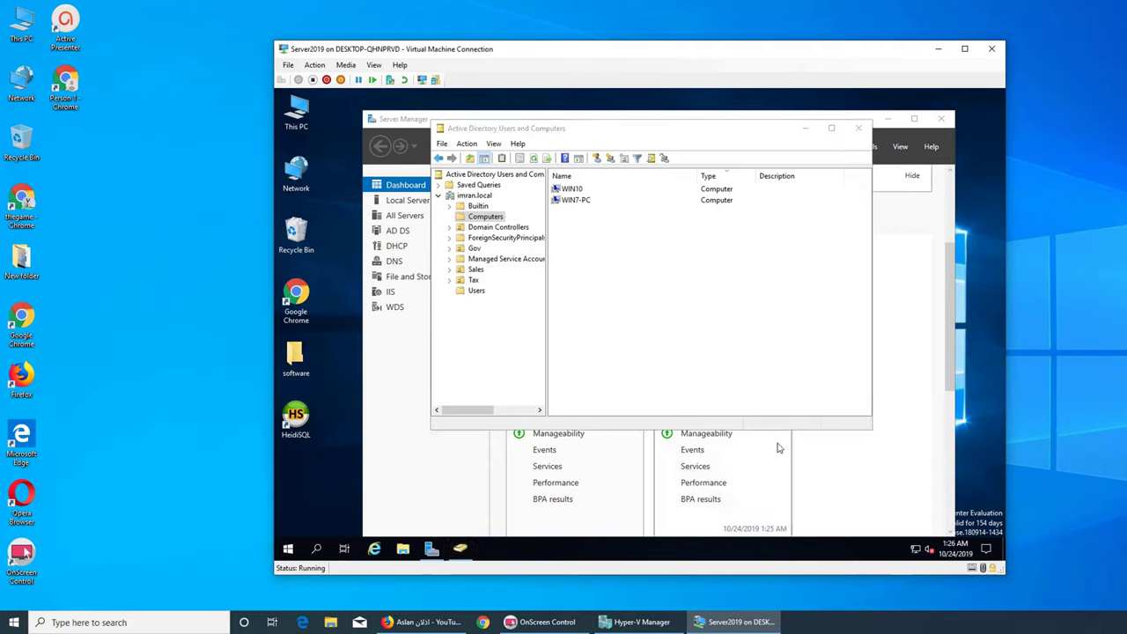
pyautogui.moveTo(651, 626)
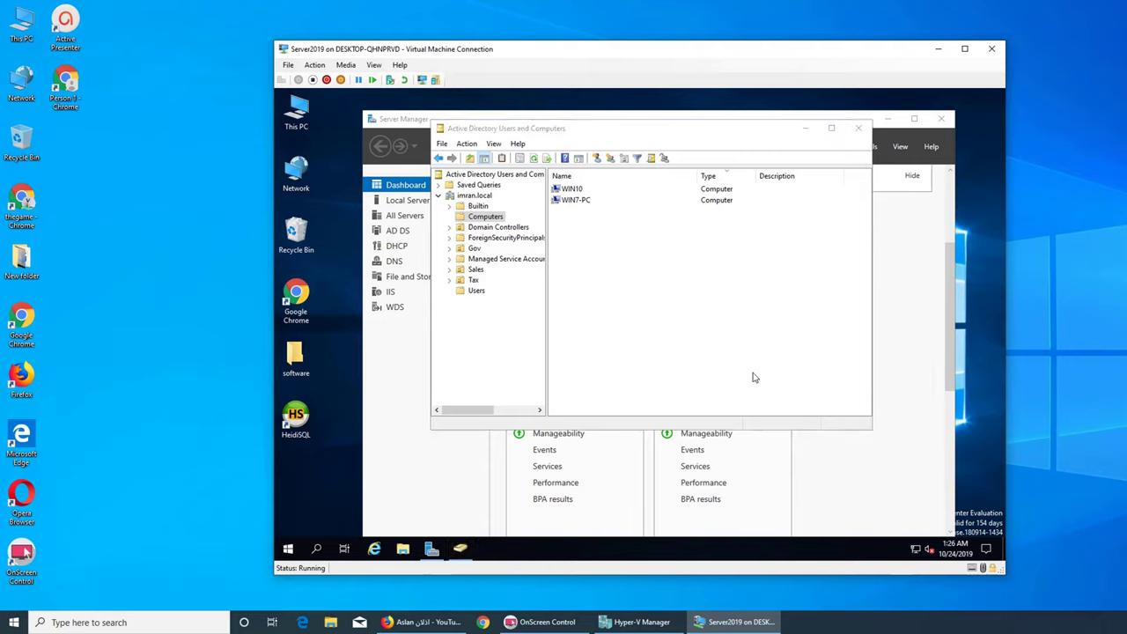